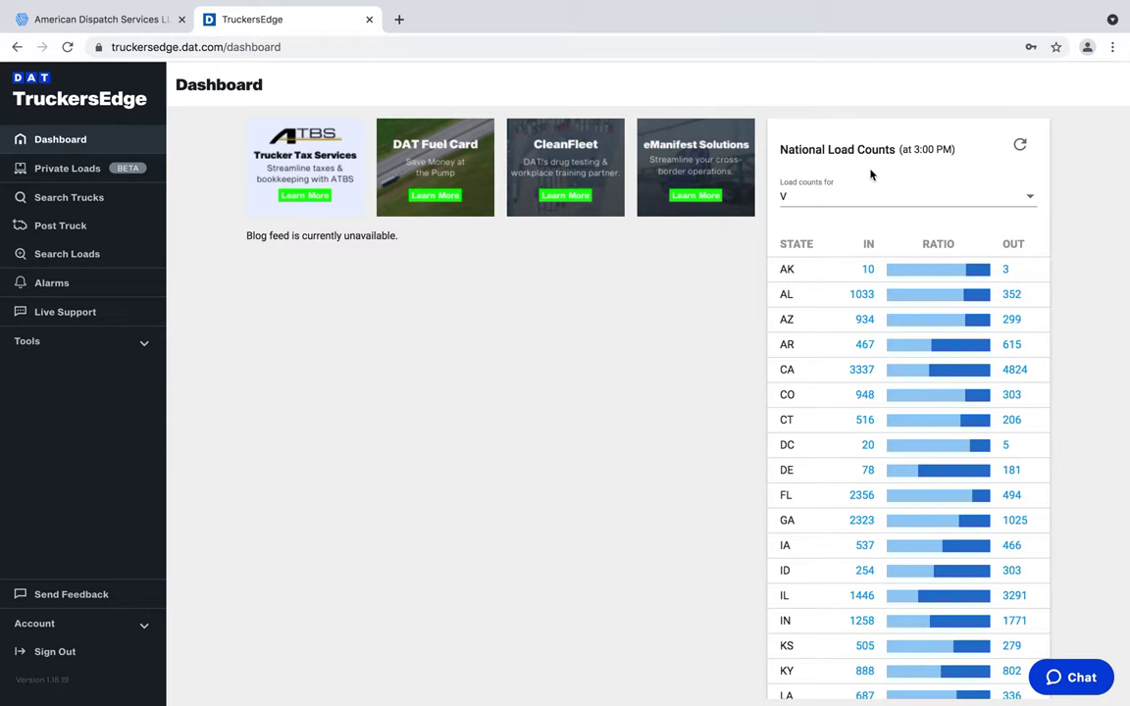
Review the inbound, ratio and outbound figures for all states in the National Load Counts table
double_click(880, 121)
click(921, 114)
click(1113, 19)
click(1020, 25)
scroll(893, 310, down, 3)
scroll(893, 310, up, 3)
scroll(926, 424, down, 5)
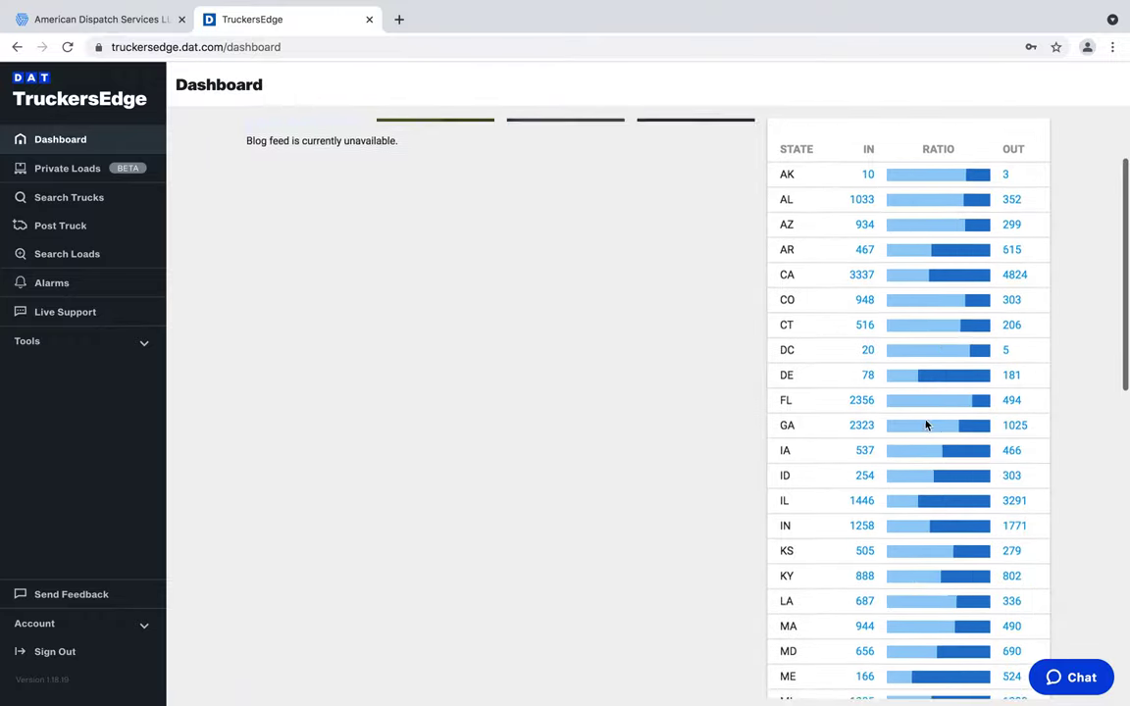
scroll(926, 424, down, 5)
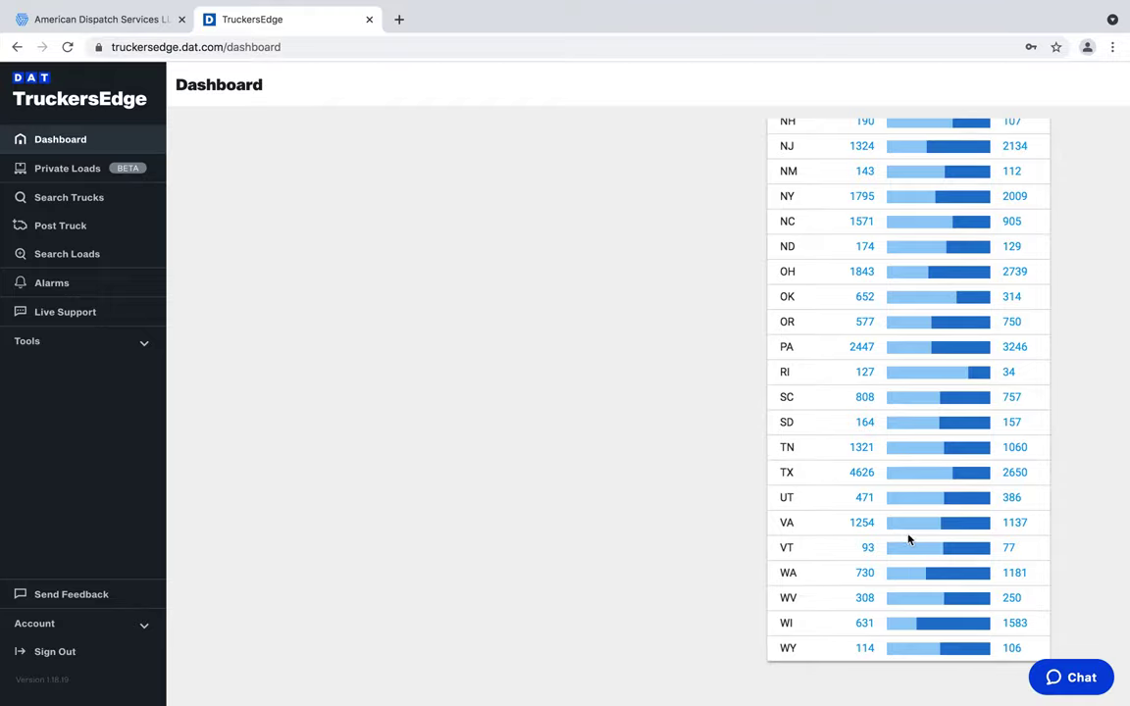
scroll(910, 534, up, 9)
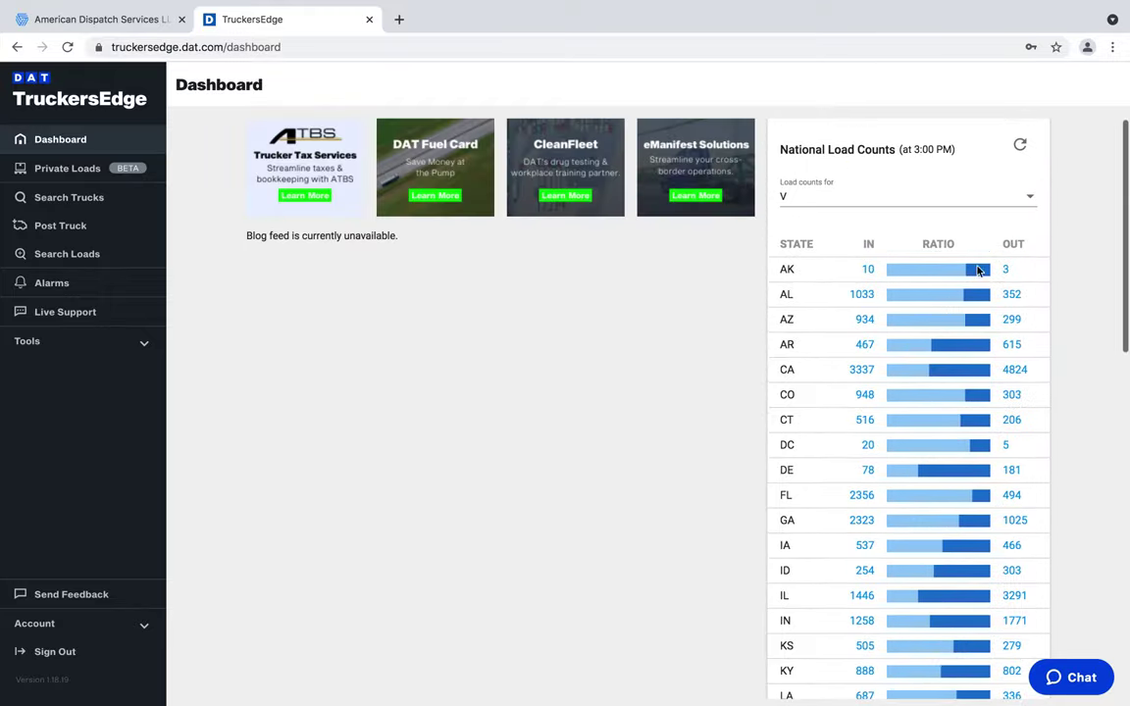
Look through the truck types offered for the National Load Counts
click(1029, 196)
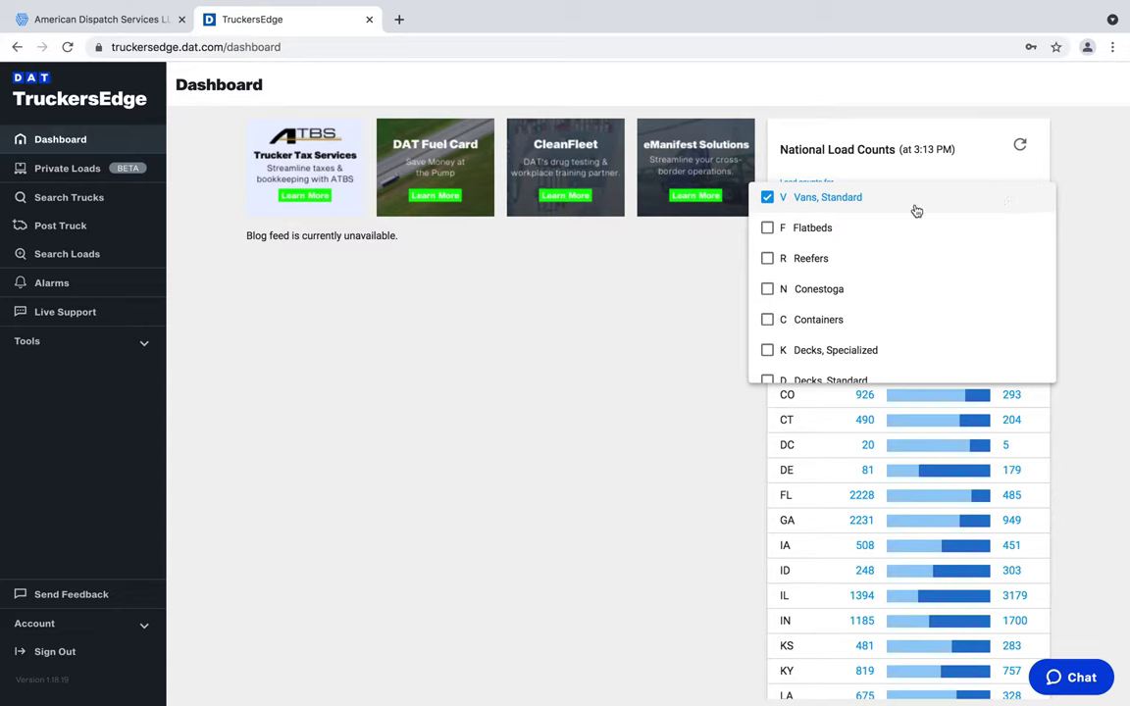
scroll(925, 259, down, 2)
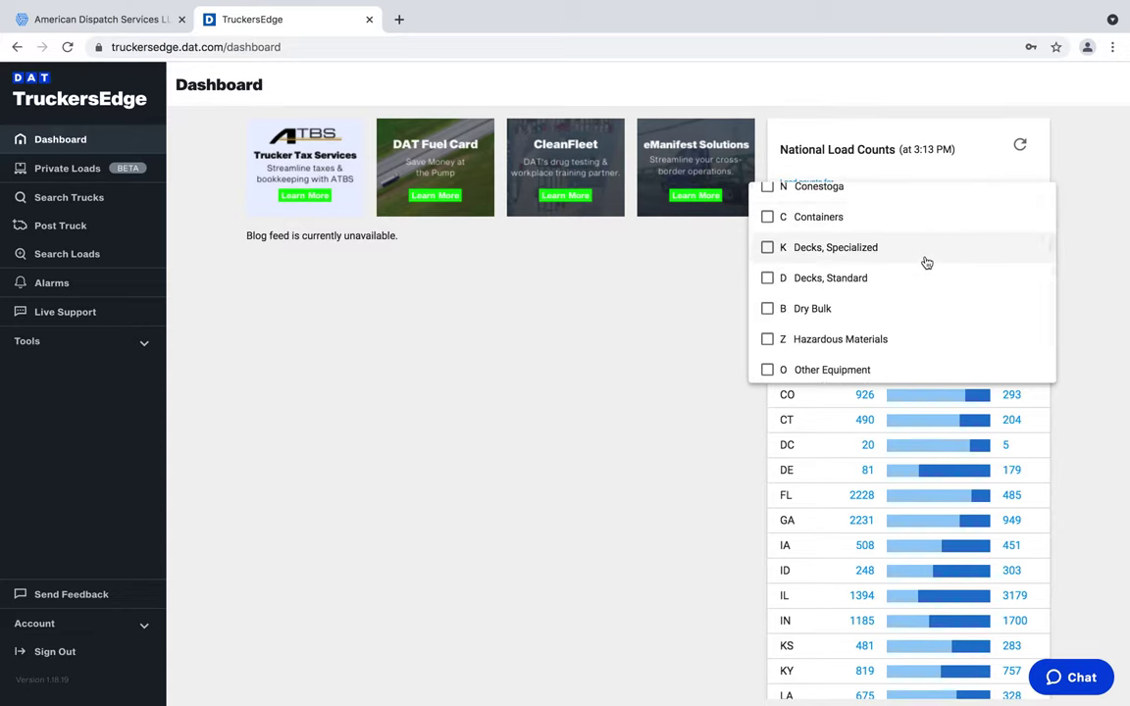
scroll(927, 263, down, 2)
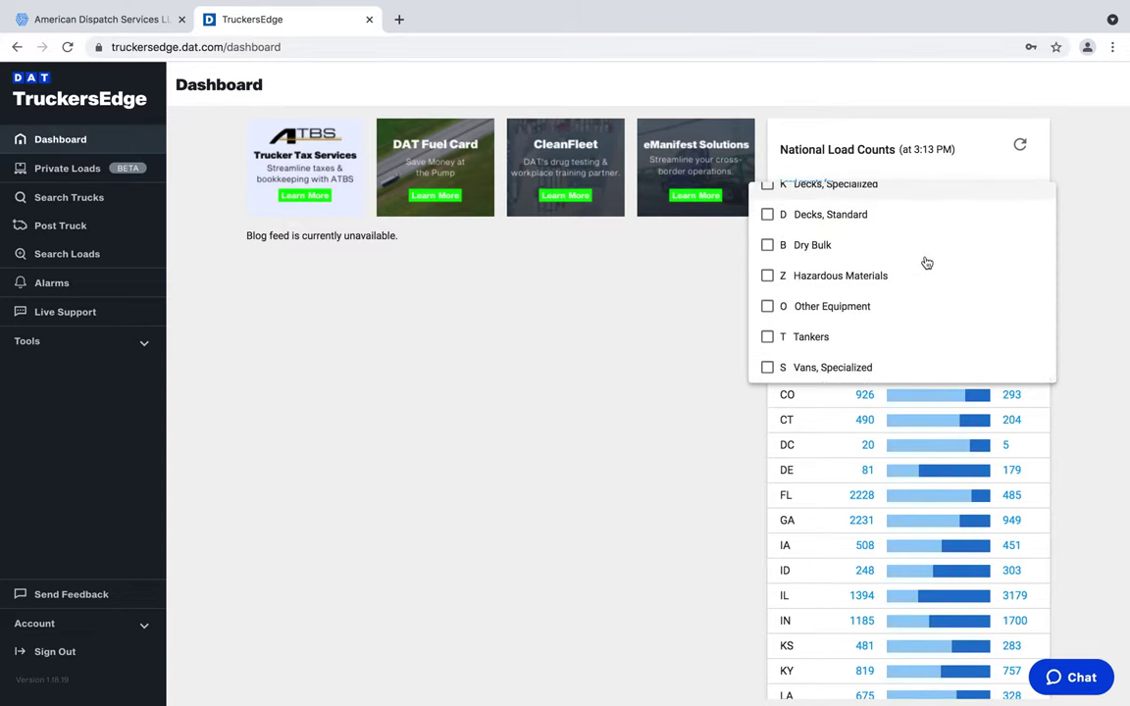
scroll(926, 262, up, 4)
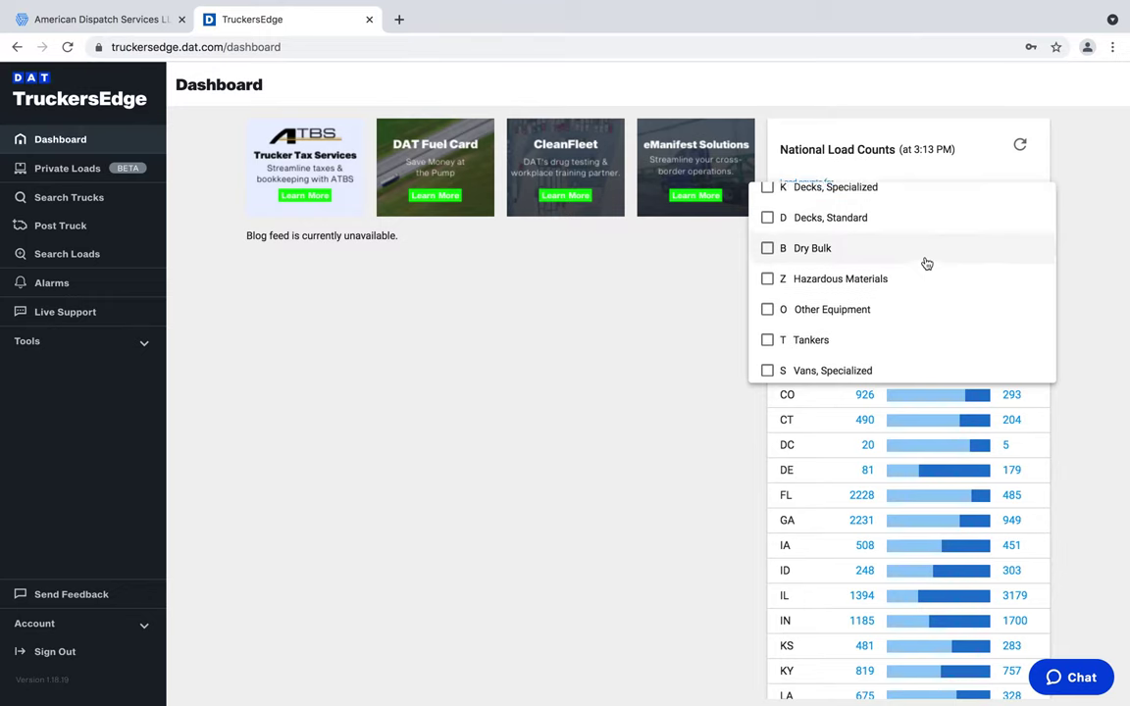
click(625, 275)
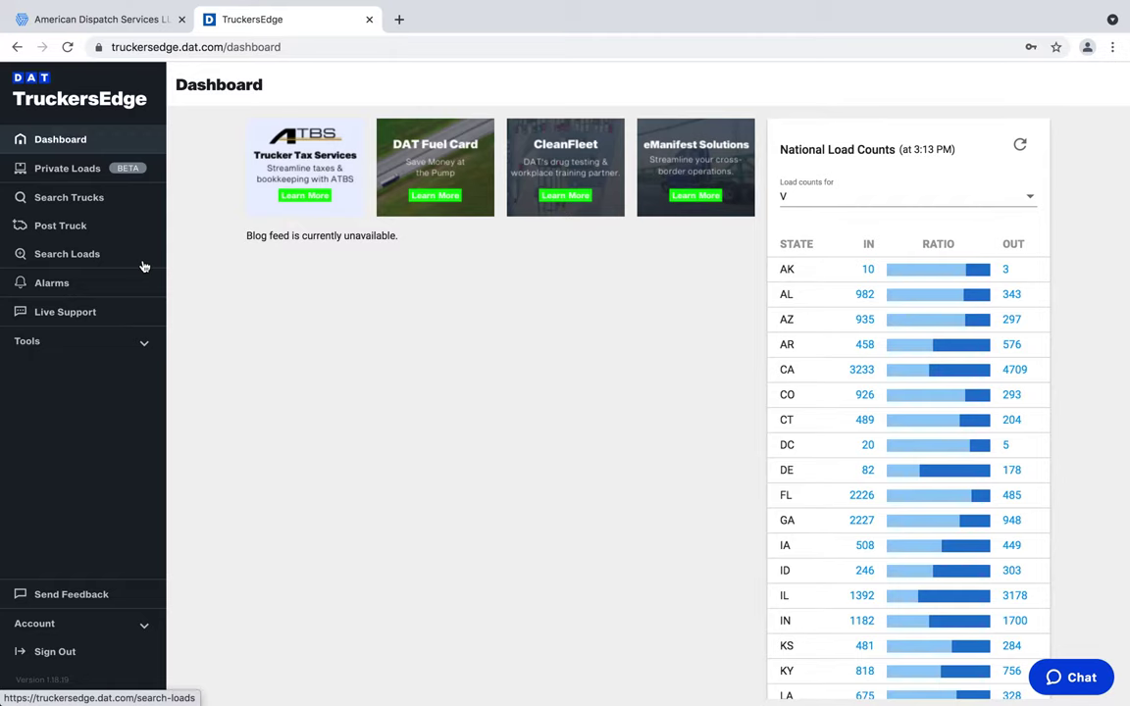
Open the load search form and set the origin to Los Angeles, CA
click(82, 260)
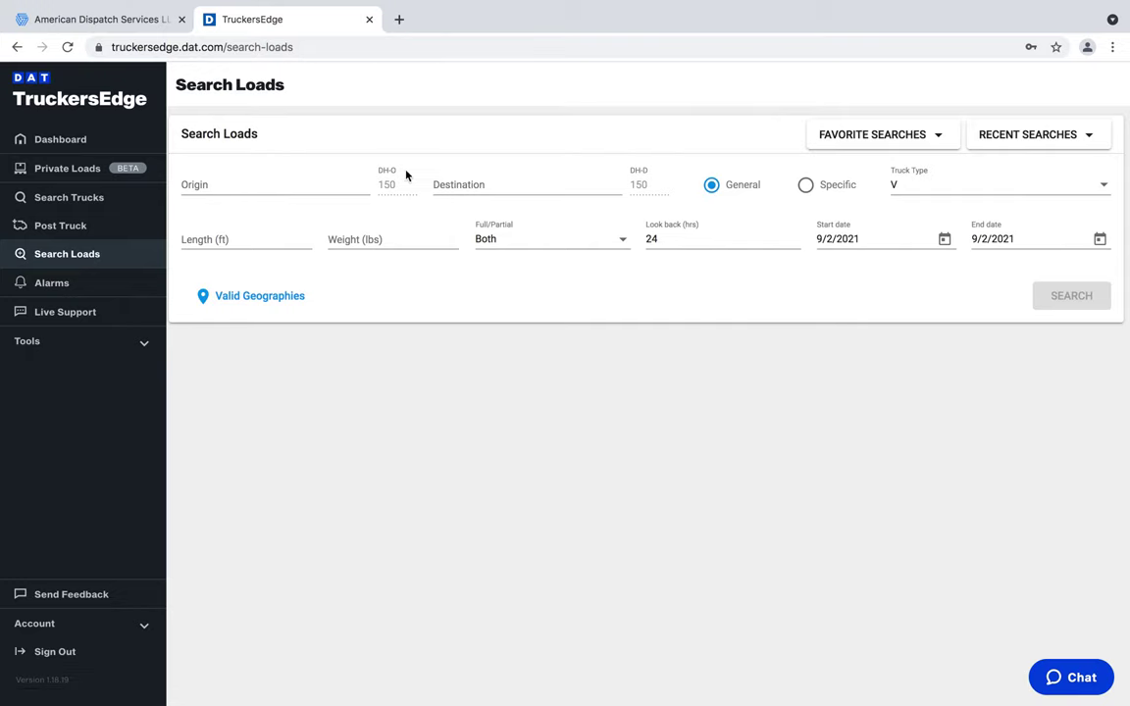
click(1090, 137)
click(928, 144)
click(926, 141)
click(871, 145)
click(274, 181)
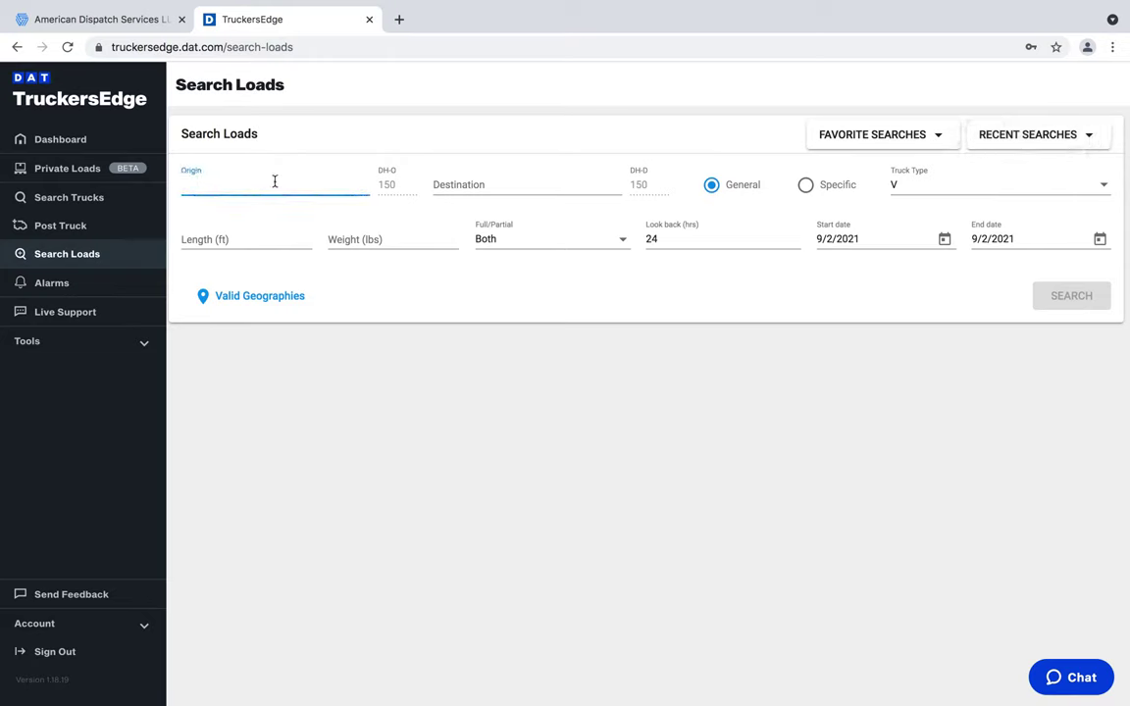
text(los an)
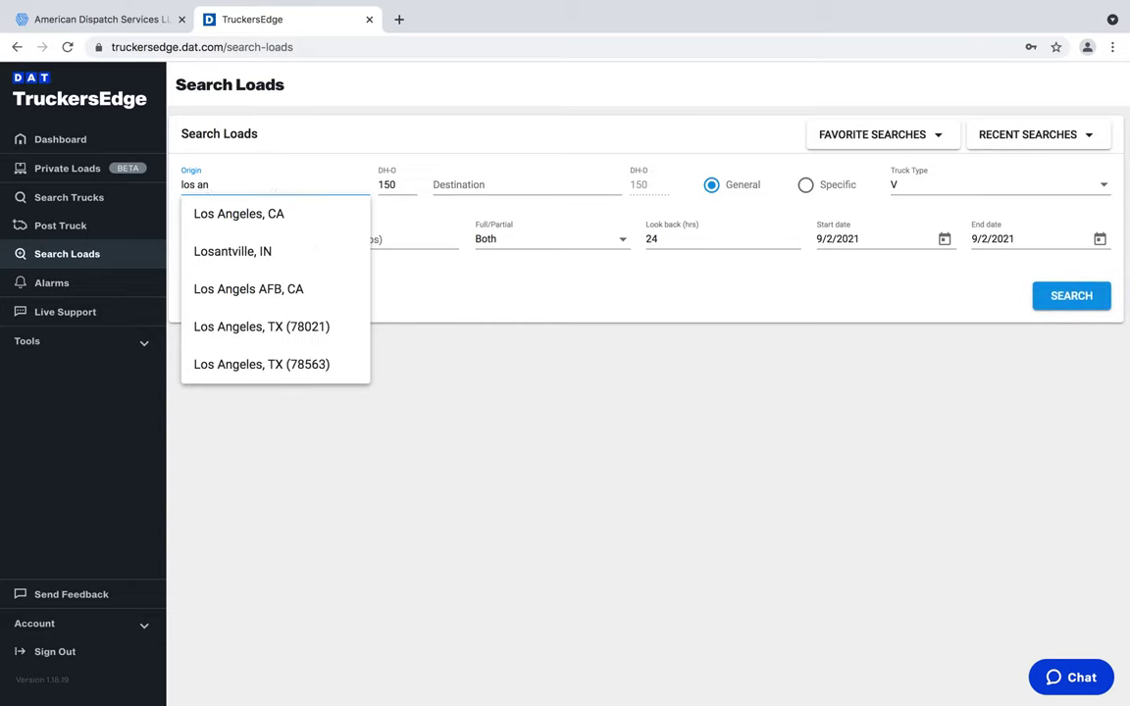
click(277, 214)
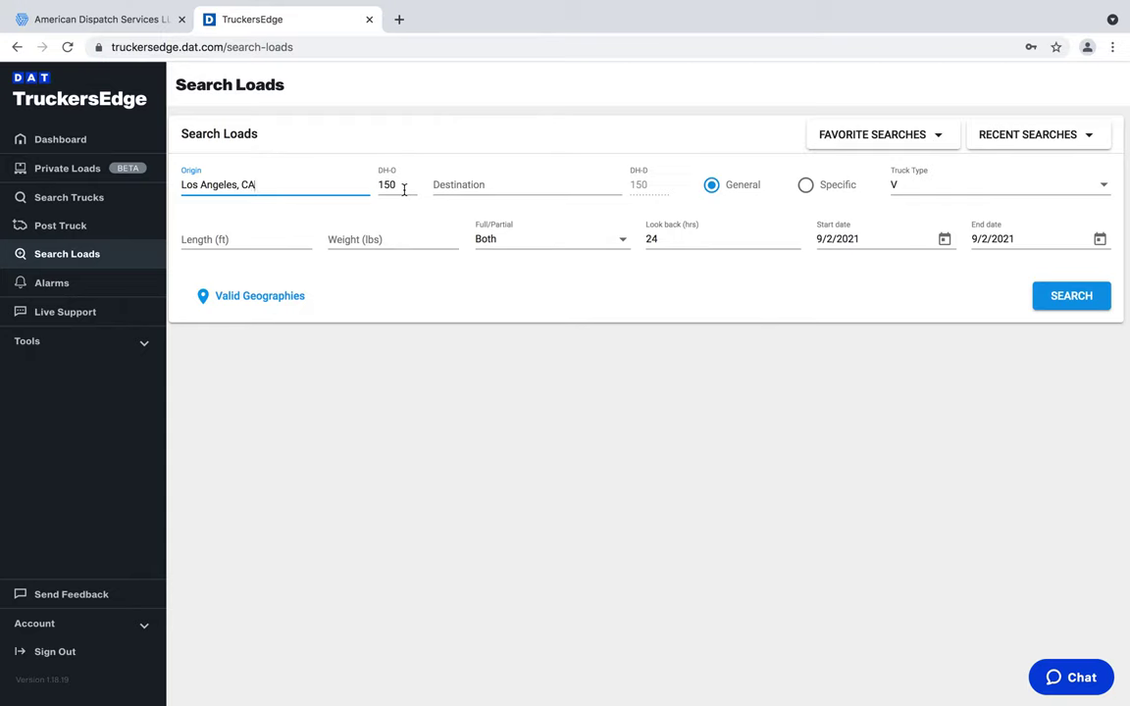
click(488, 188)
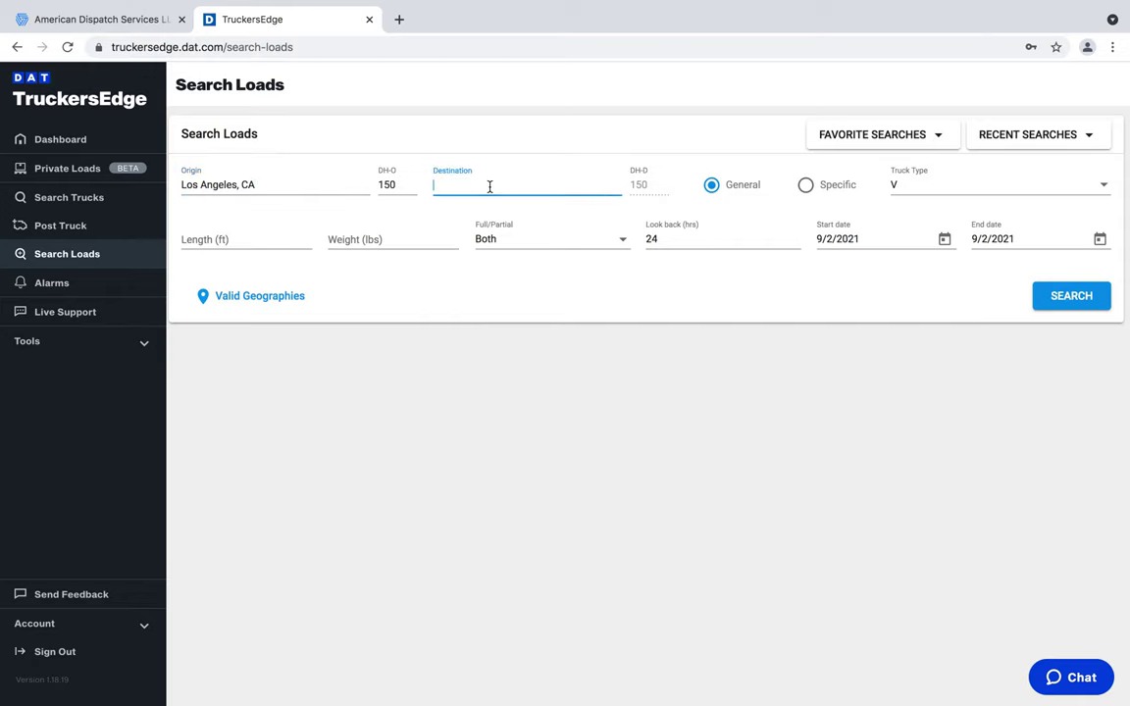
text(any)
click(657, 202)
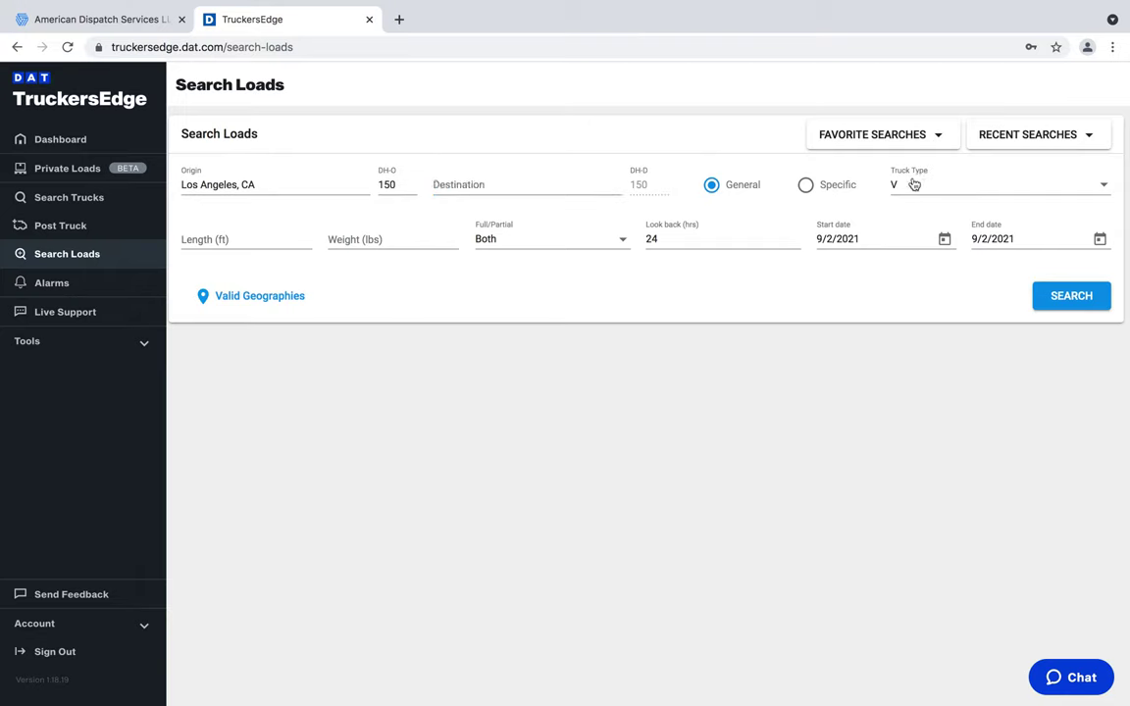
Set the truck type to Reefers only, removing Vans, Standard from the selection
click(1075, 187)
click(991, 246)
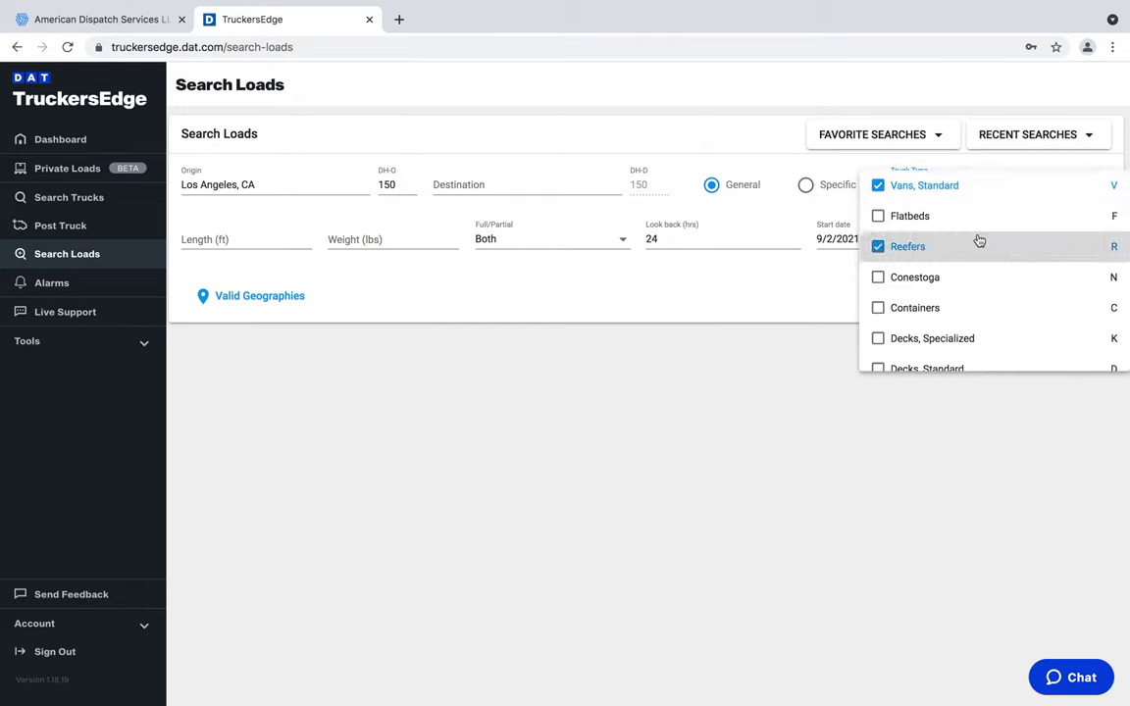
click(917, 187)
click(749, 156)
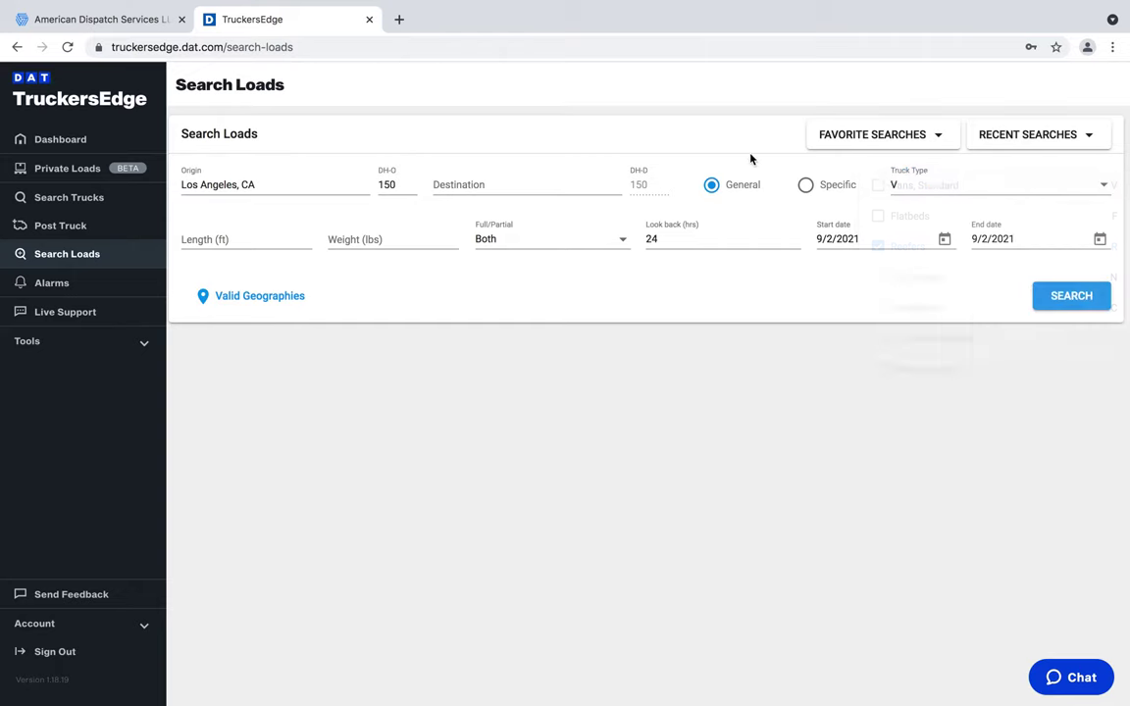
Examine the general and specific truck type lists, finishing with the General category selected
click(923, 194)
scroll(958, 270, down, 3)
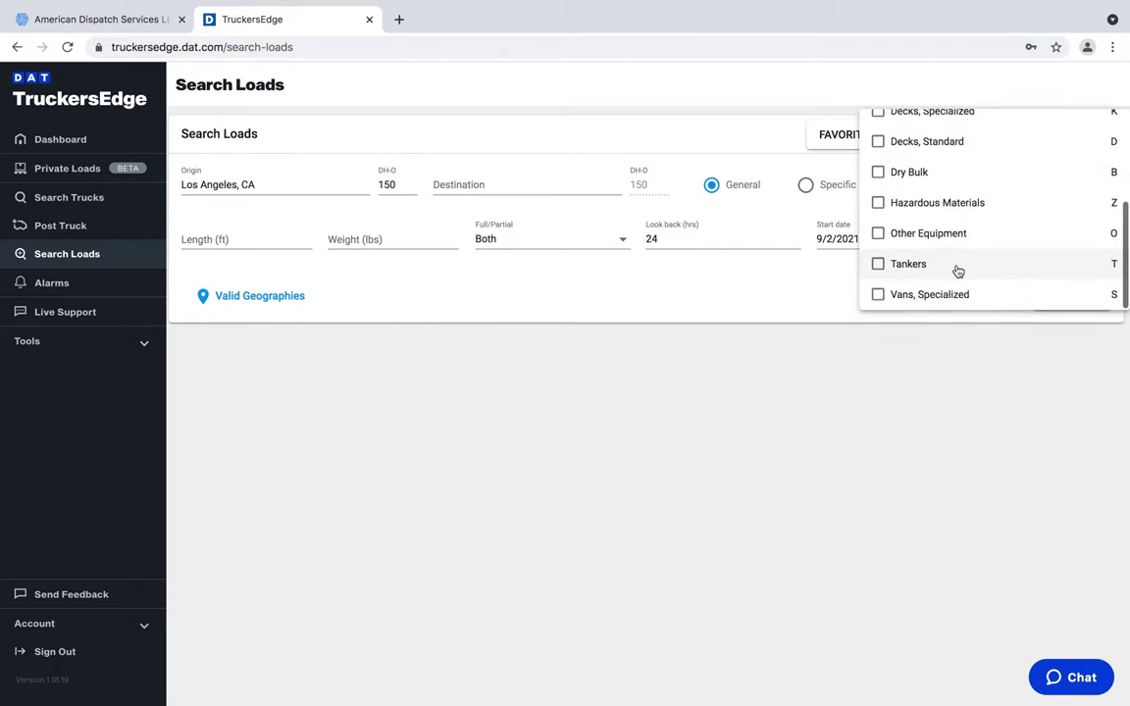
scroll(956, 270, up, 3)
click(805, 185)
click(805, 184)
click(1099, 189)
scroll(1033, 223, down, 5)
scroll(1033, 222, down, 15)
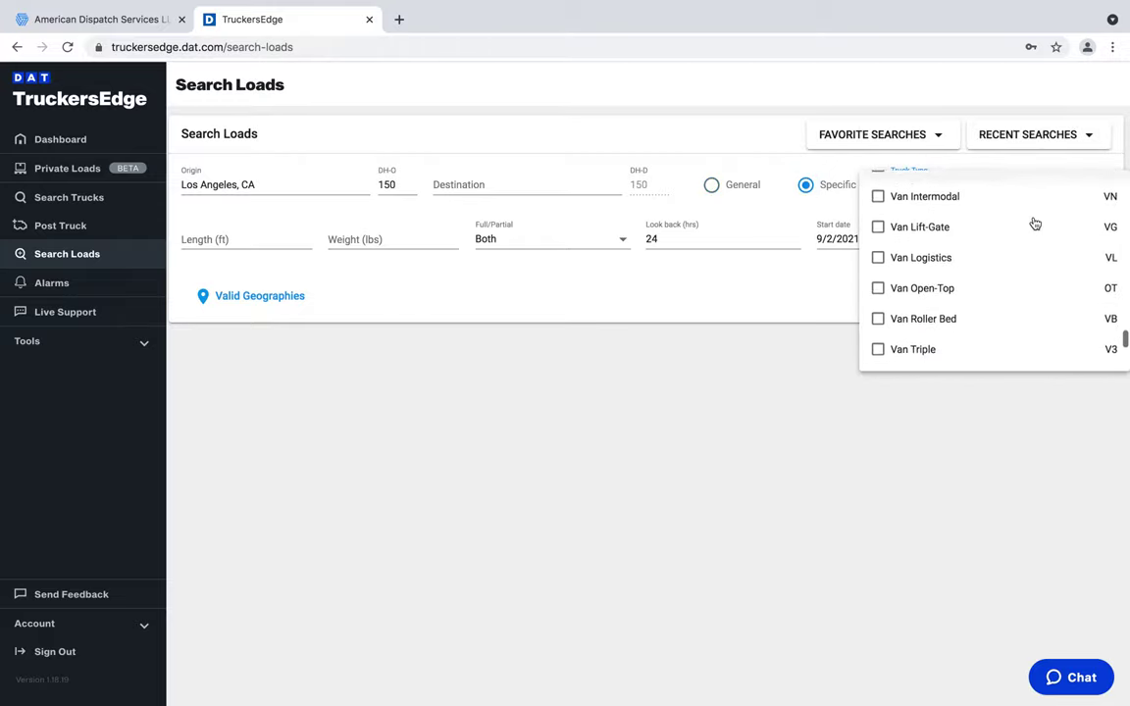
scroll(986, 231, up, 20)
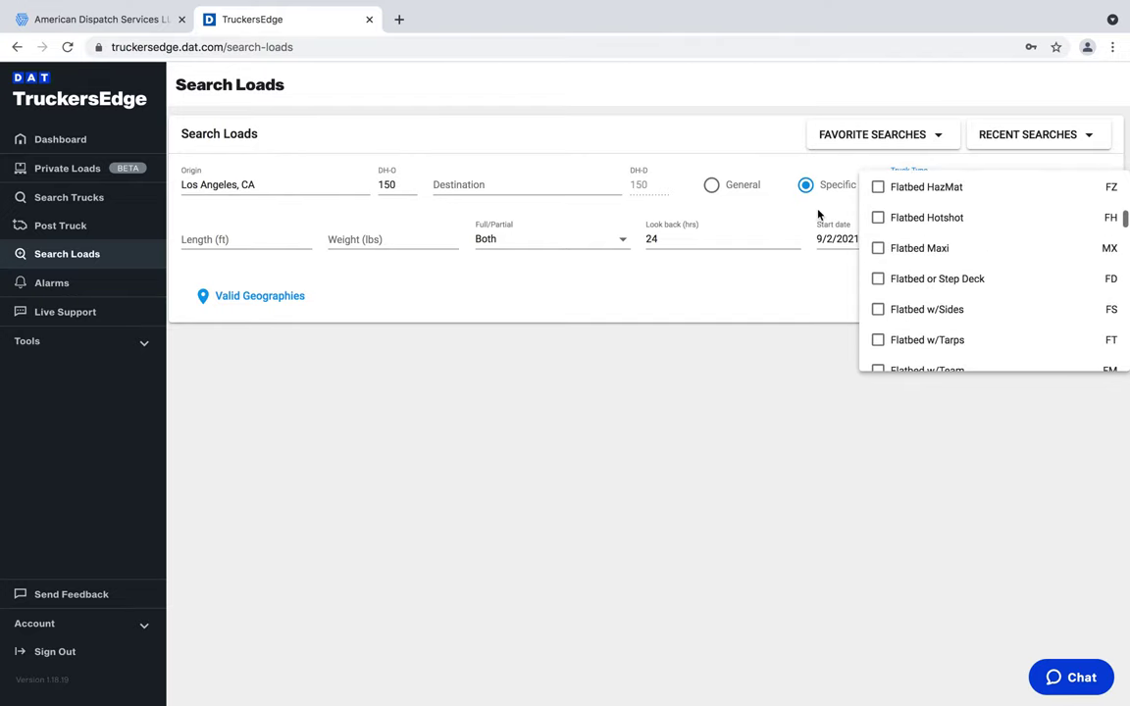
click(715, 189)
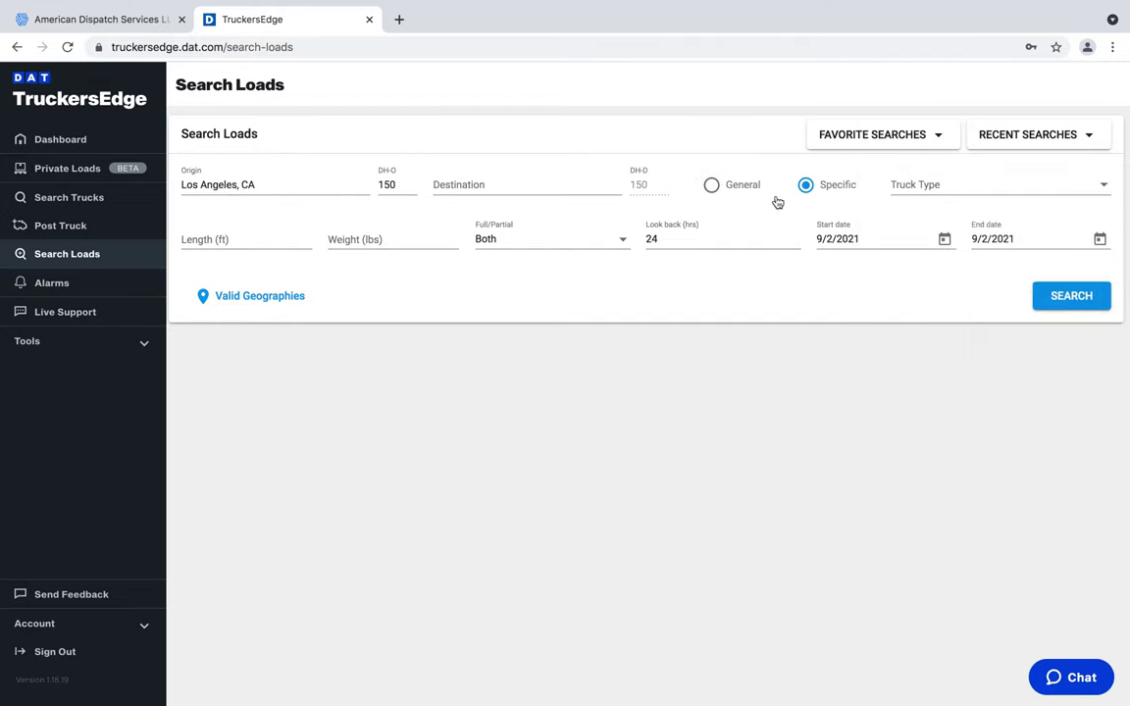
click(730, 196)
Set the load length to 53 ft and limit the search to Full loads
click(215, 239)
text(53)
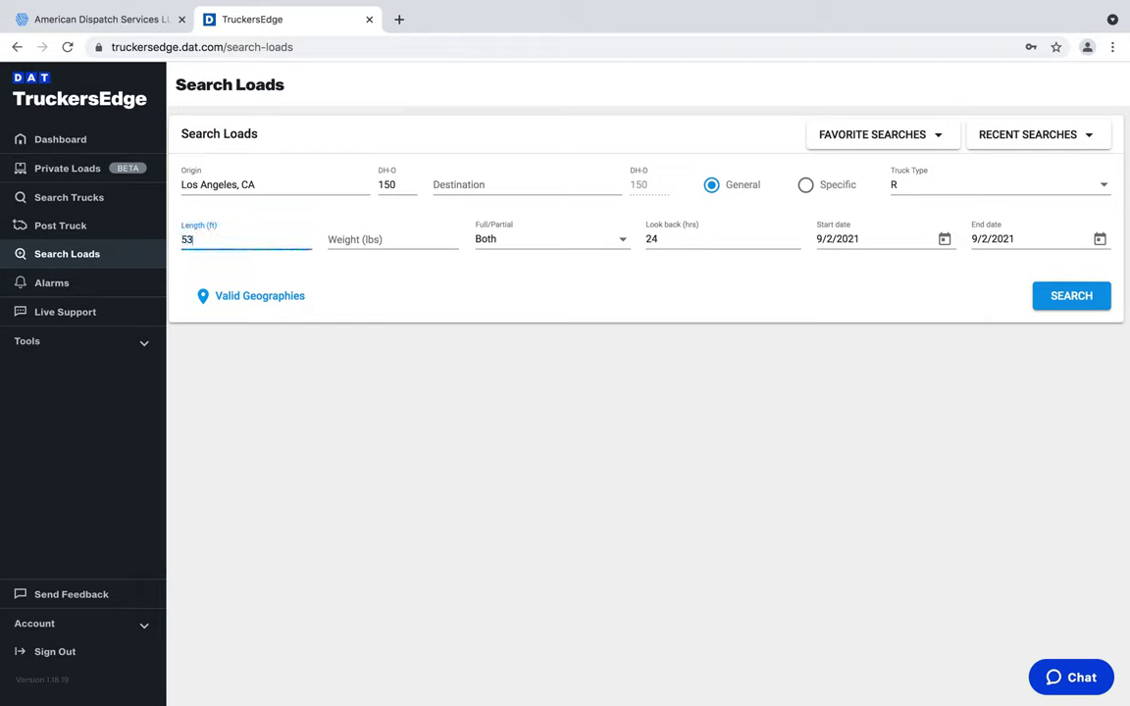
click(401, 239)
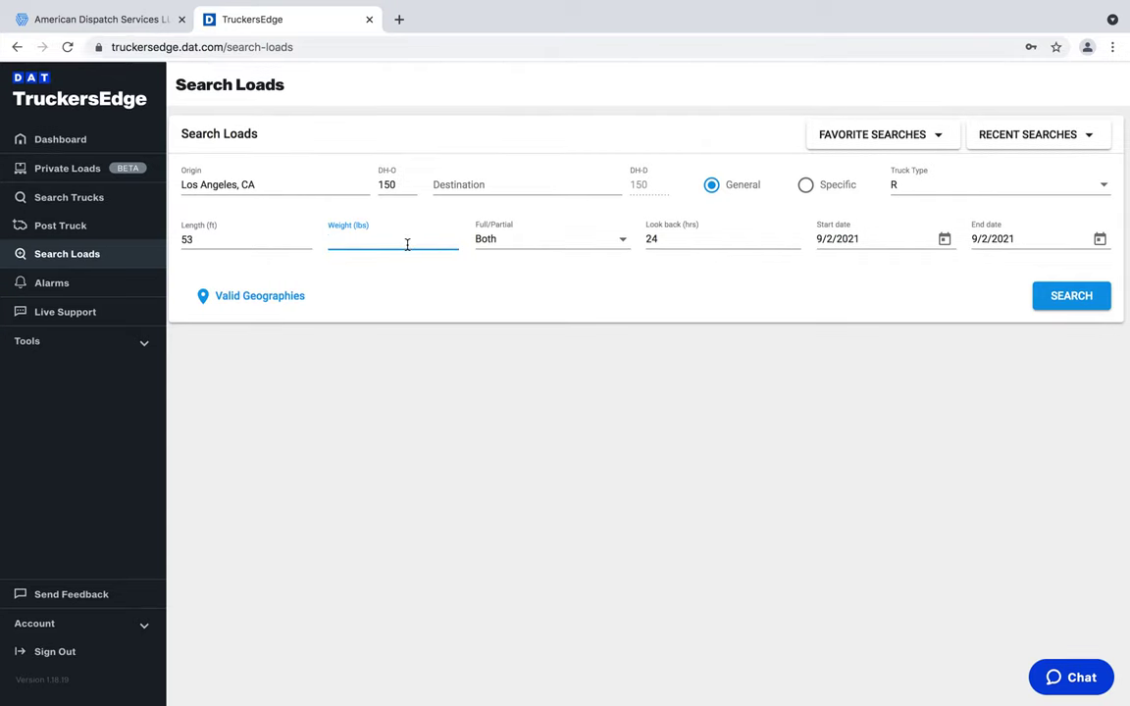
click(626, 237)
click(525, 178)
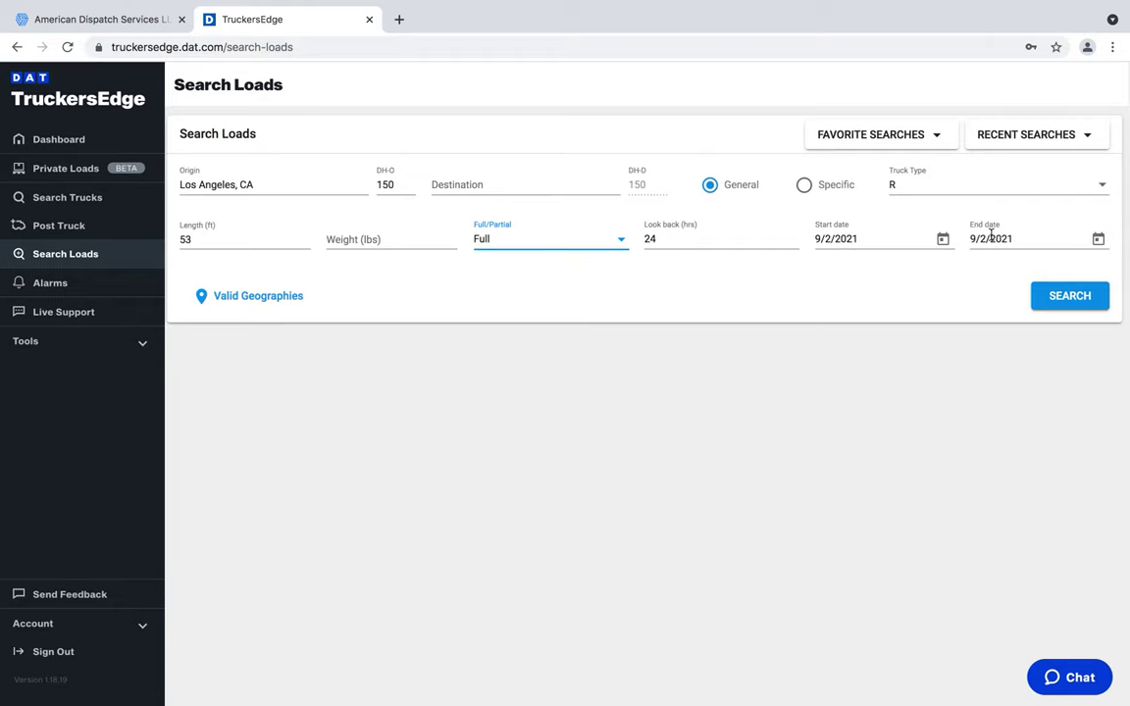
Search for loads with a start and end date of 9/2/2021
click(886, 243)
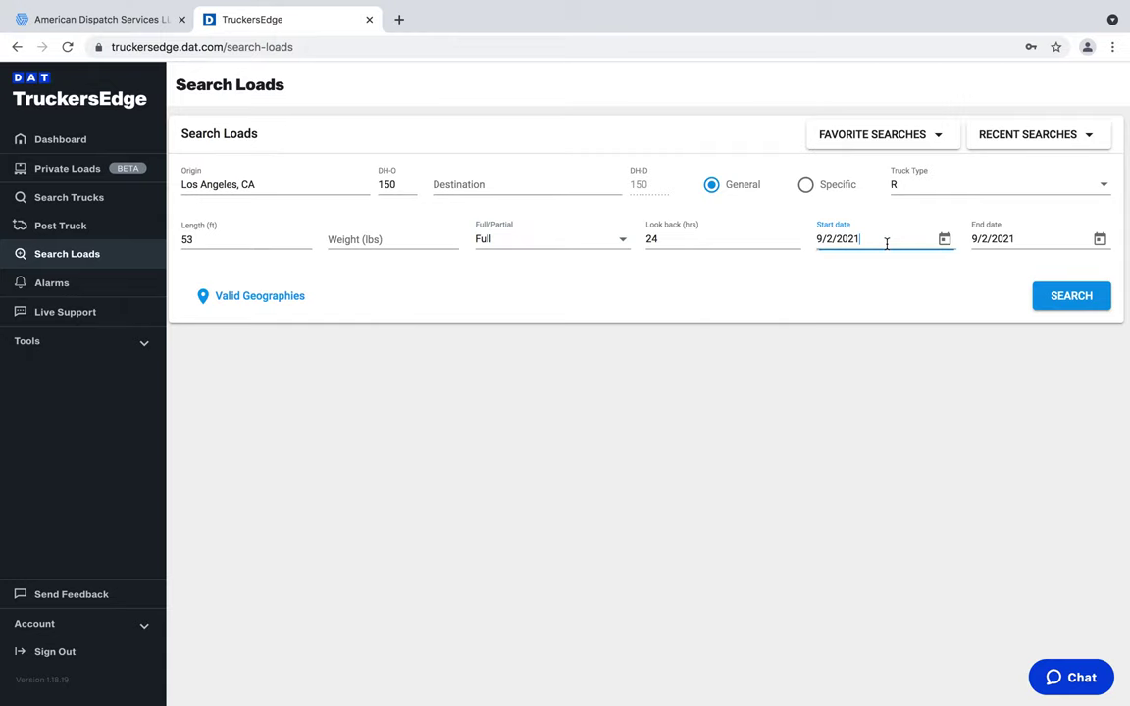
click(1024, 237)
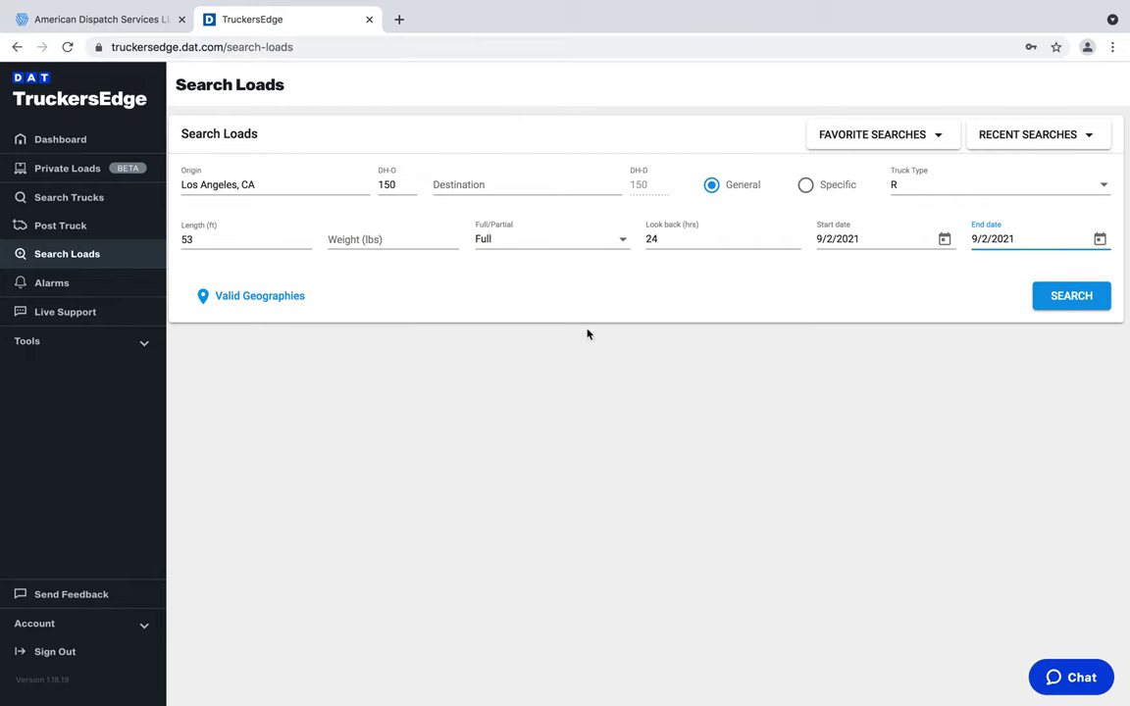
click(1071, 296)
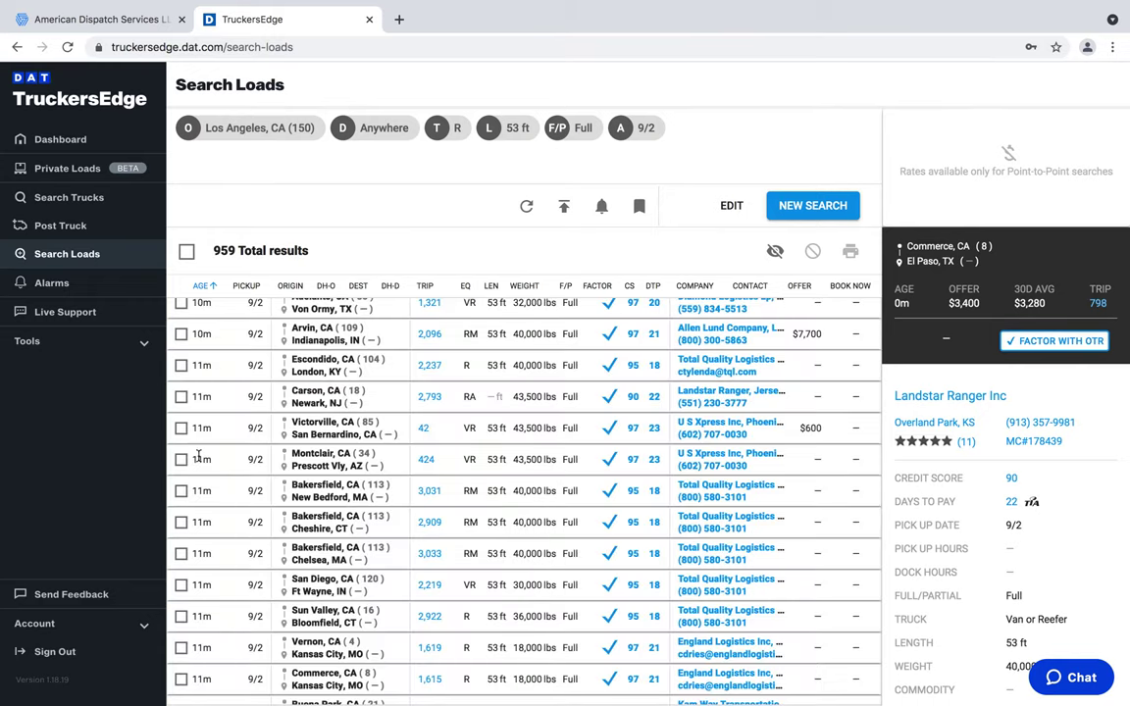
Browse the load results and sort them by offer from highest to lowest
scroll(204, 463, down, 10)
scroll(207, 467, down, 5)
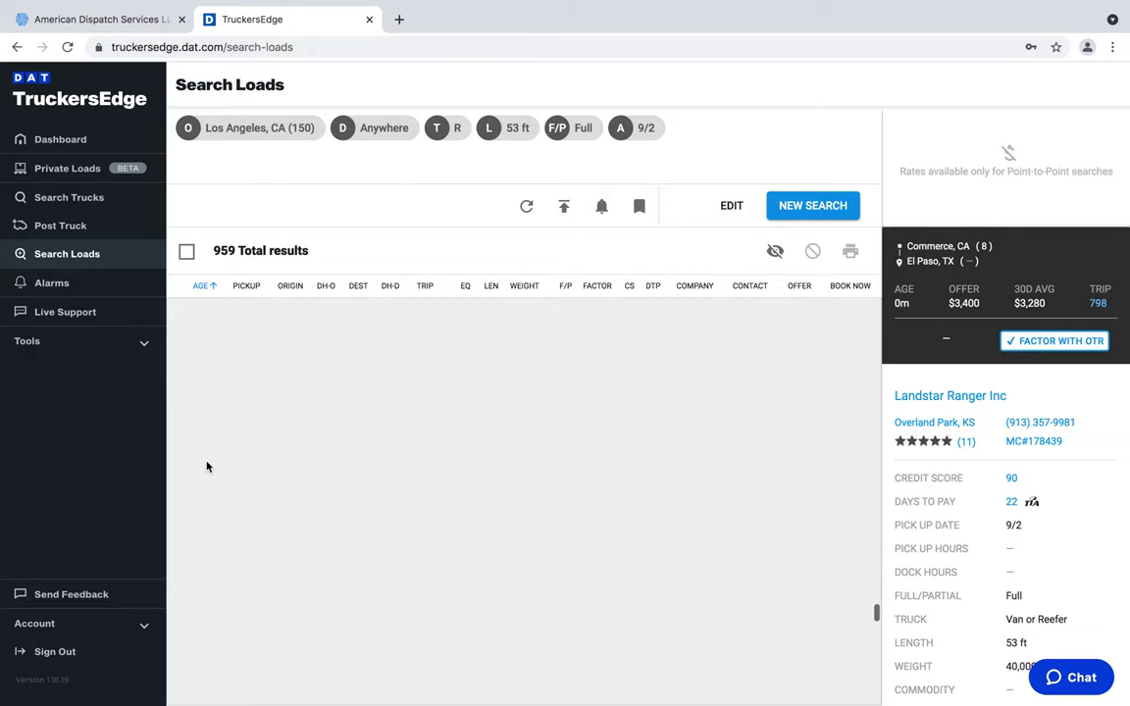
scroll(207, 466, up, 5)
scroll(207, 466, up, 15)
scroll(207, 466, up, 8)
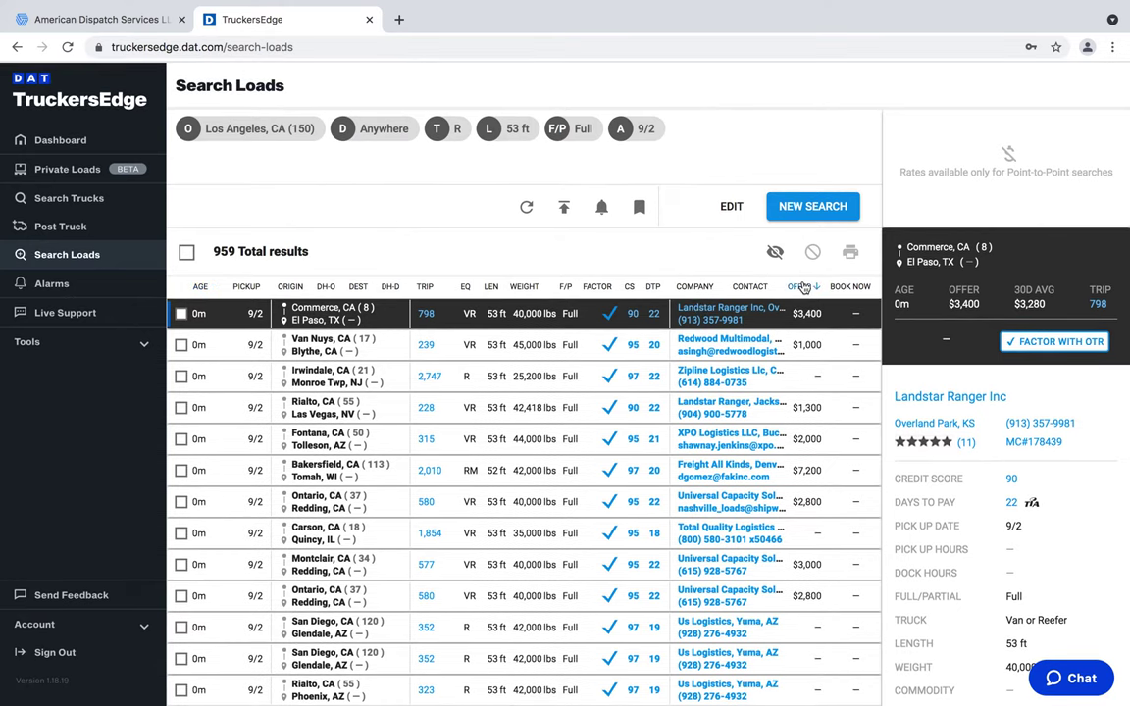
click(800, 286)
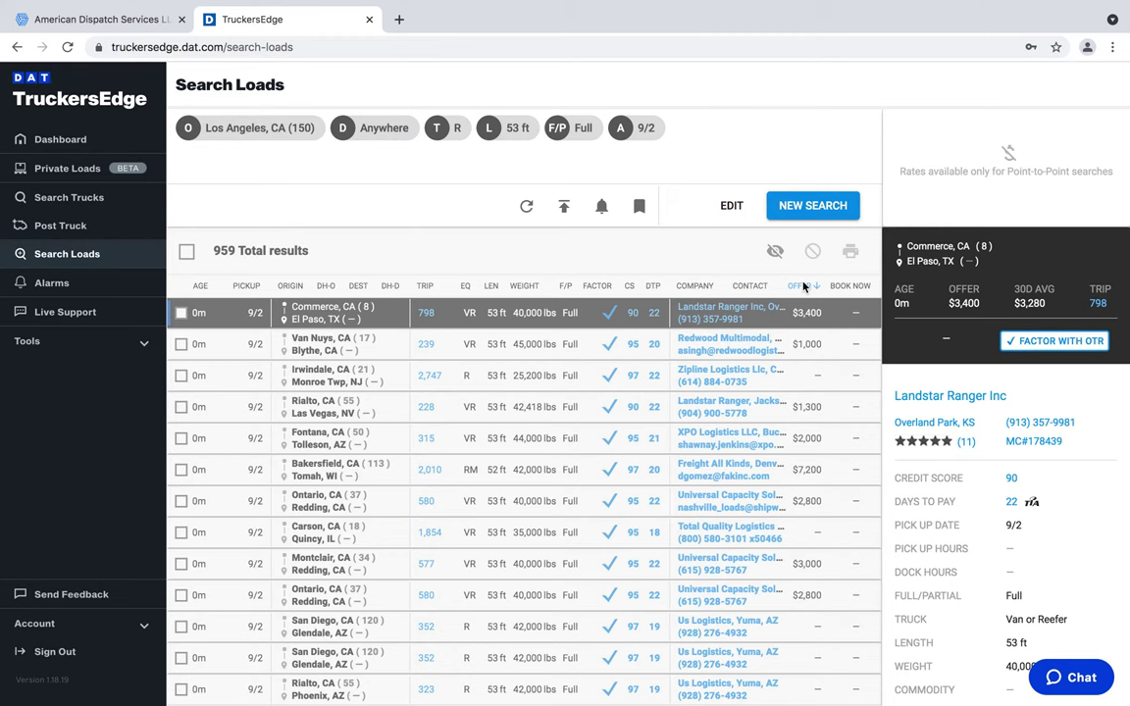
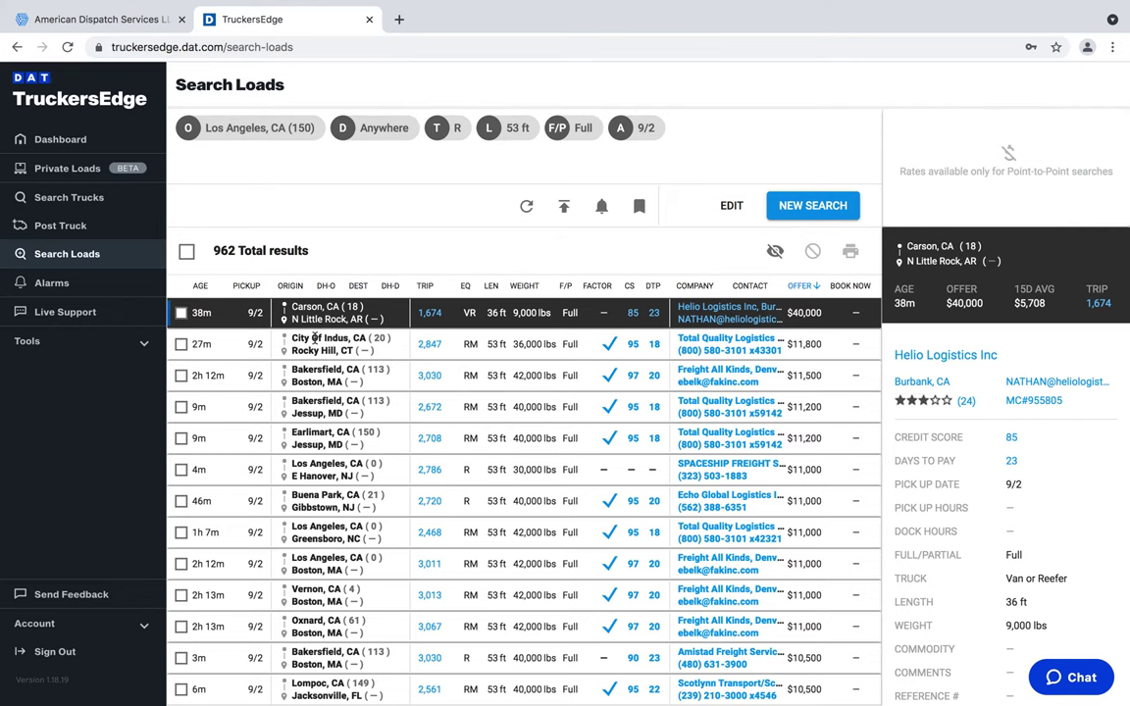
scroll(373, 353, down, 5)
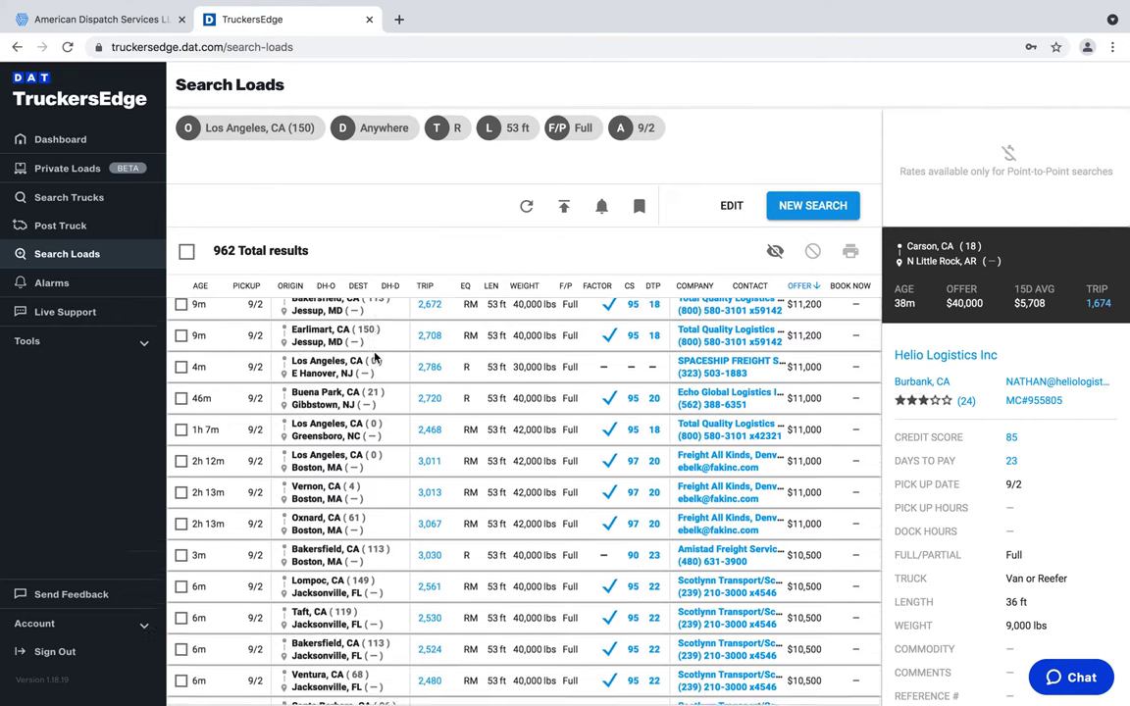
scroll(373, 353, up, 5)
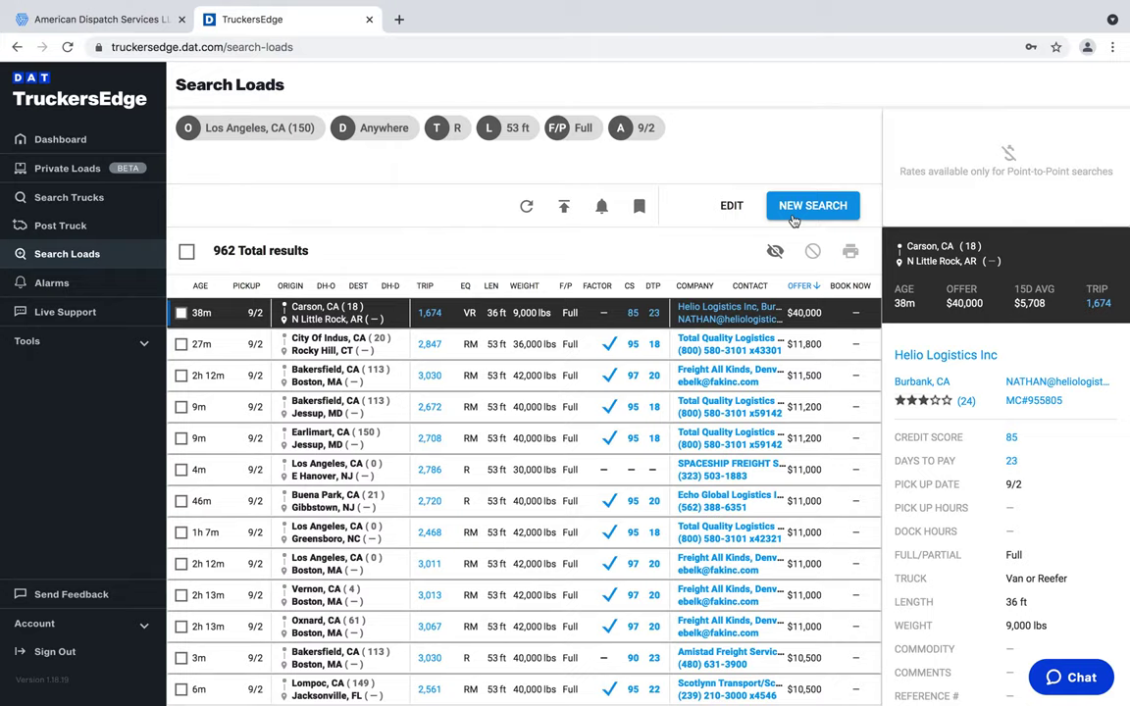
Edit the current load search and change its origin to CT
click(724, 204)
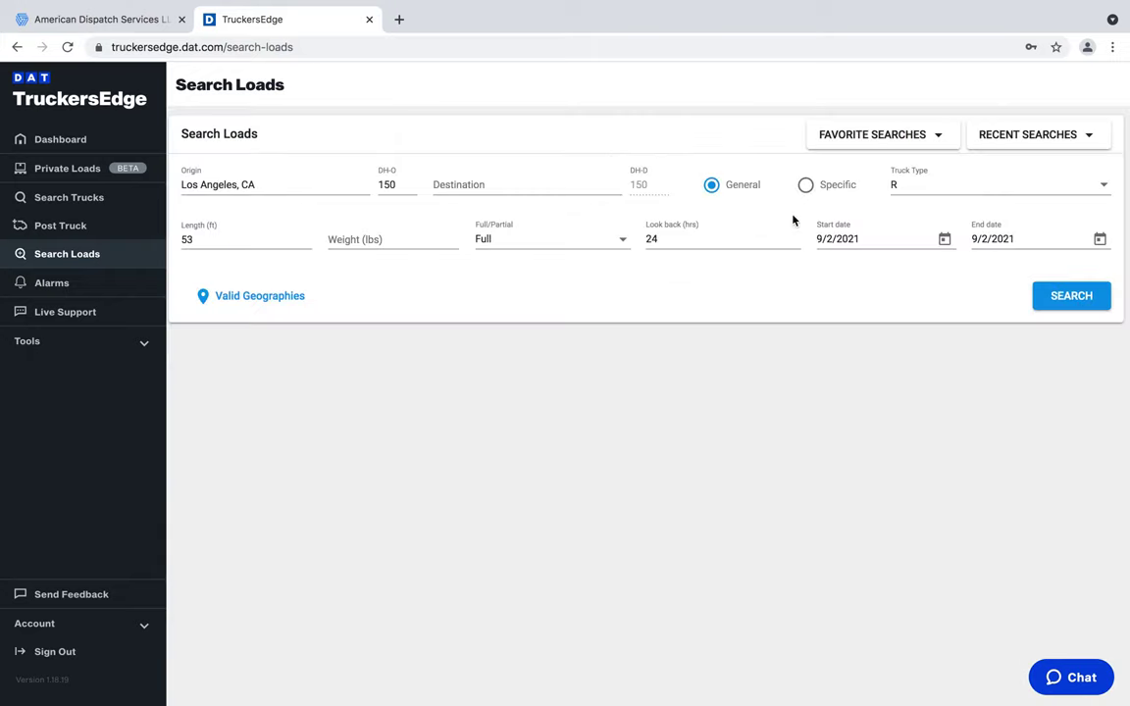
click(312, 181)
drag(280, 185, 159, 187)
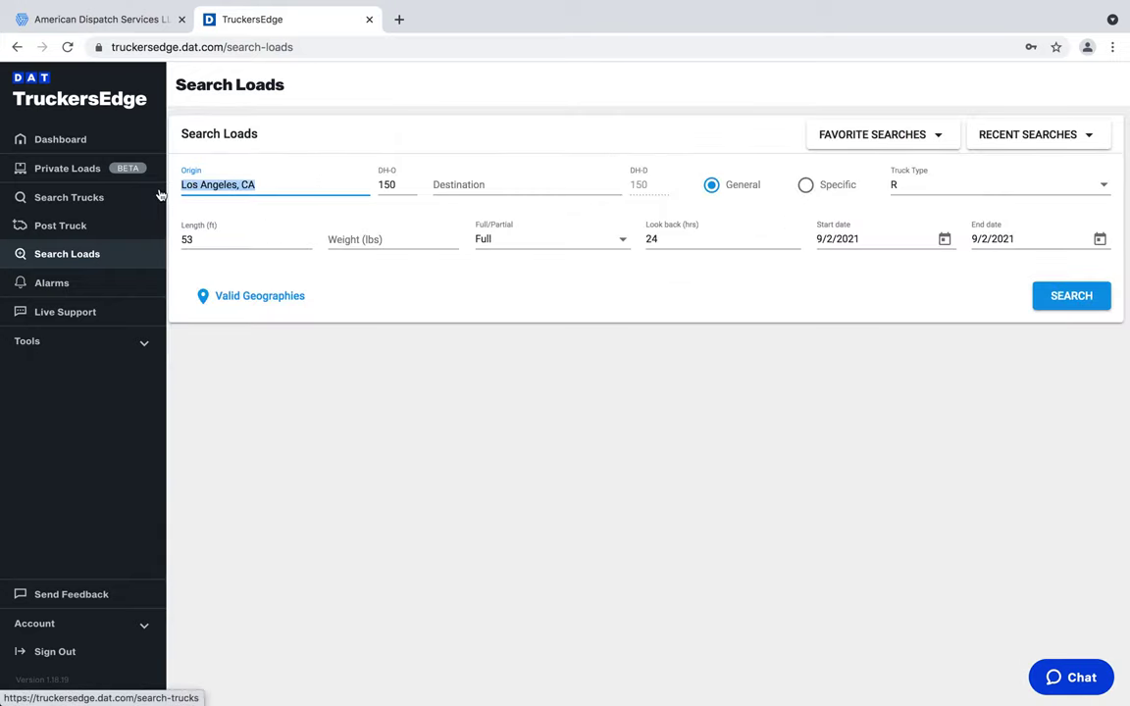
text(ct)
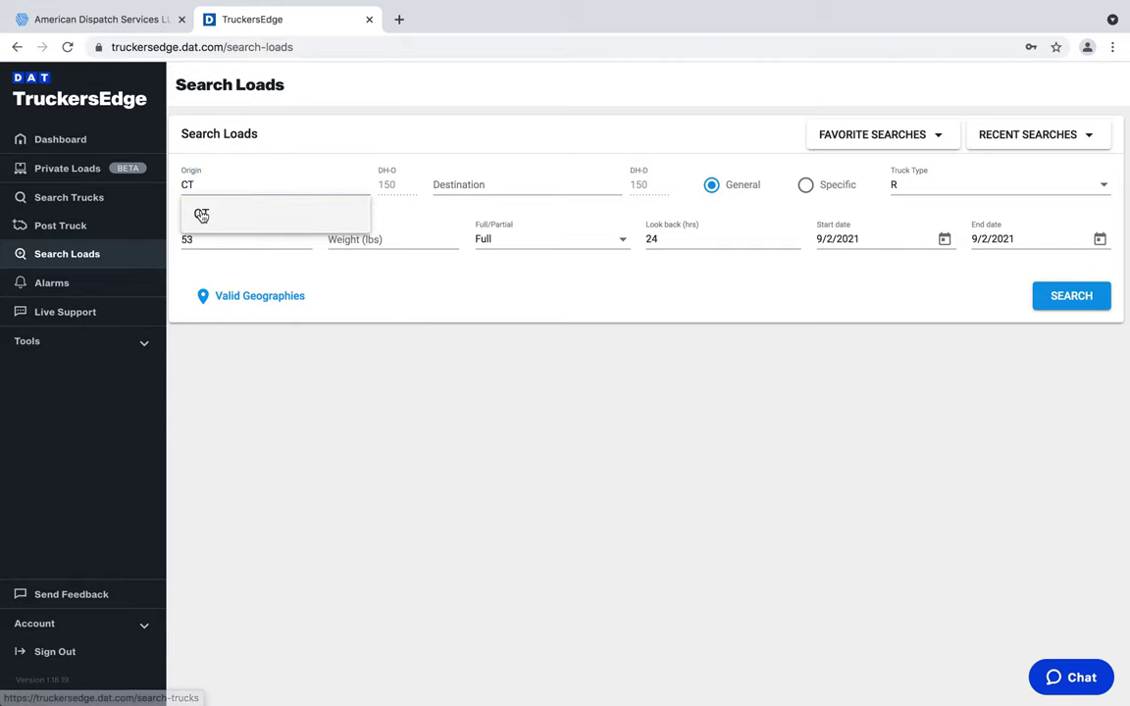
Run the load search from CT and sort the results by offer from highest to lowest
click(349, 216)
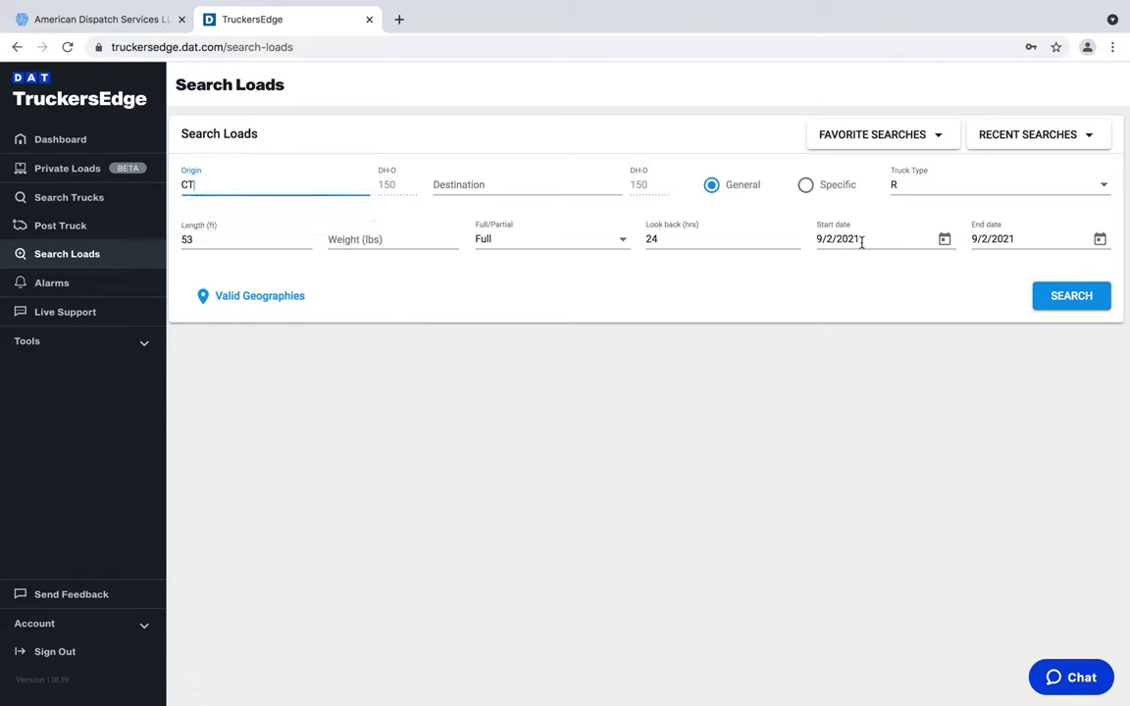
click(1063, 296)
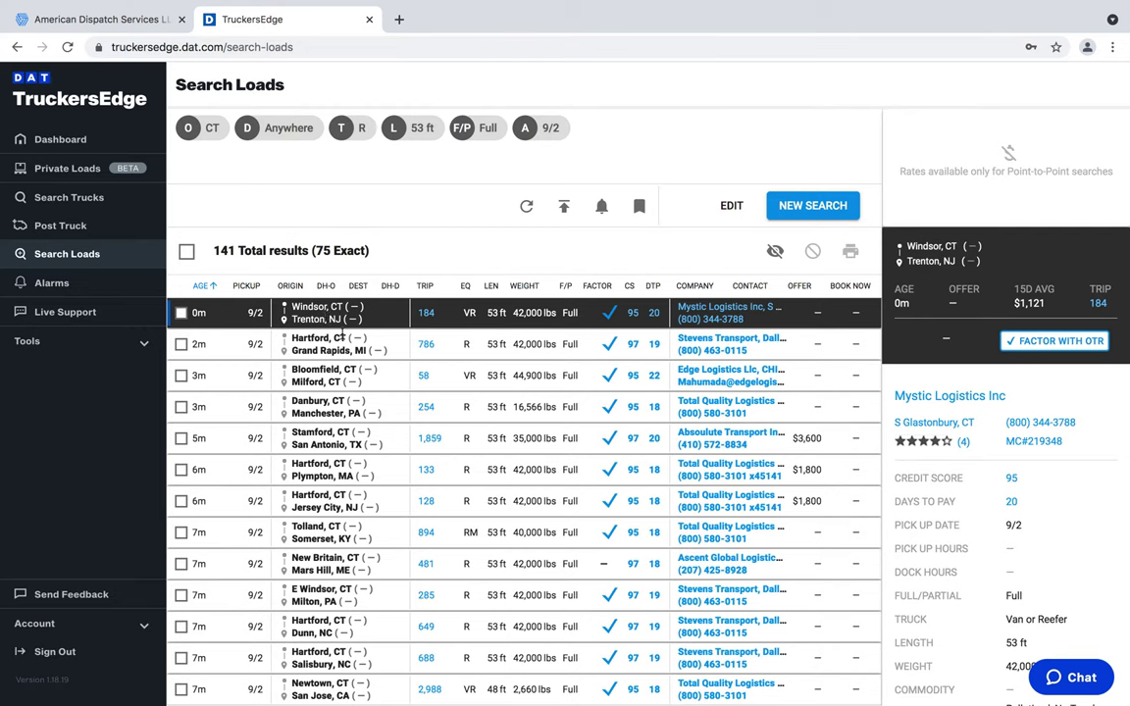
click(802, 286)
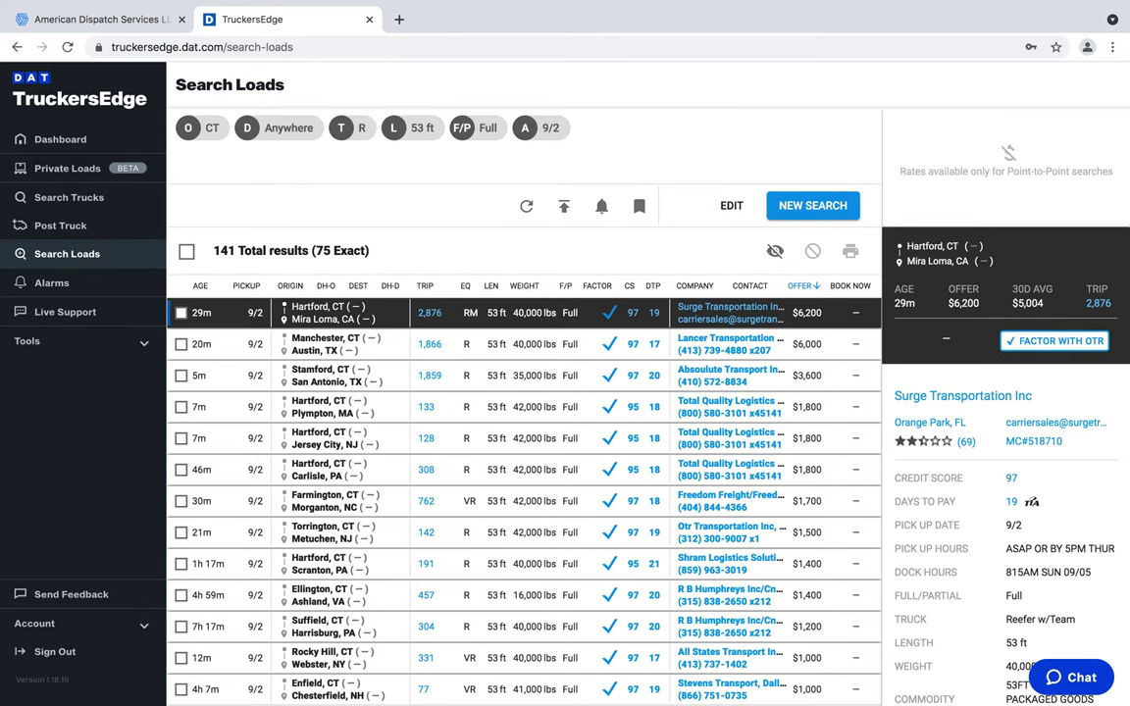
Examine the pickup, equipment, commodity and comment details of the Hartford, CT to Mira Loma, CA load
scroll(996, 510, down, 1)
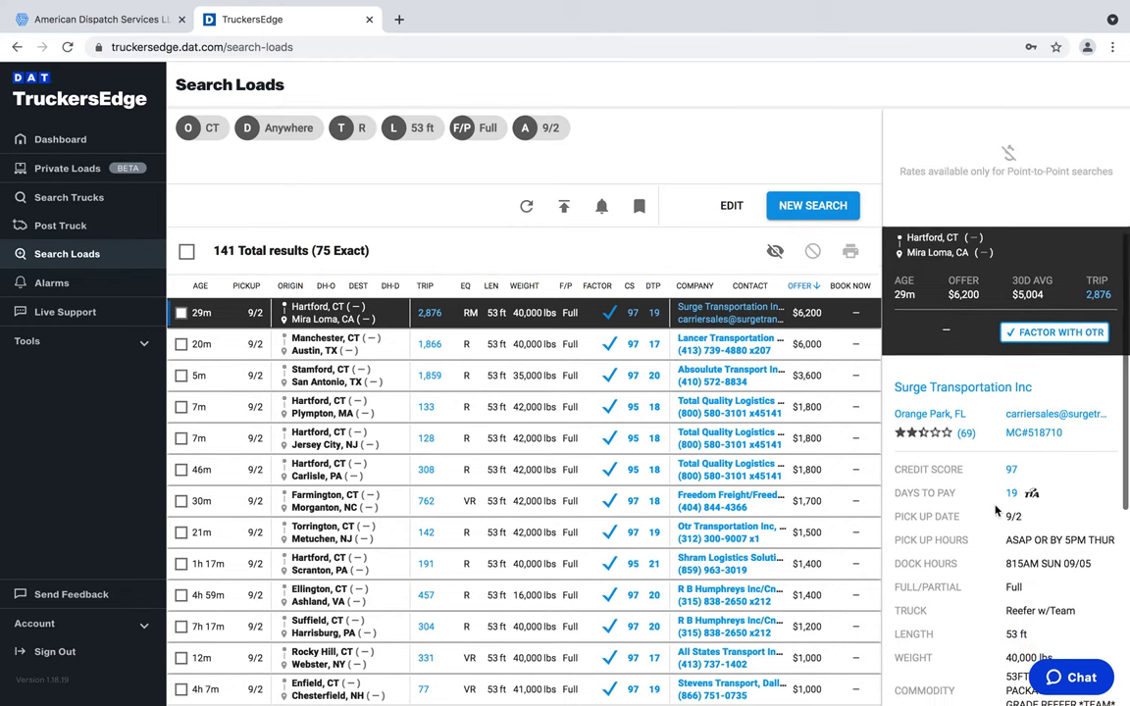
scroll(995, 510, down, 2)
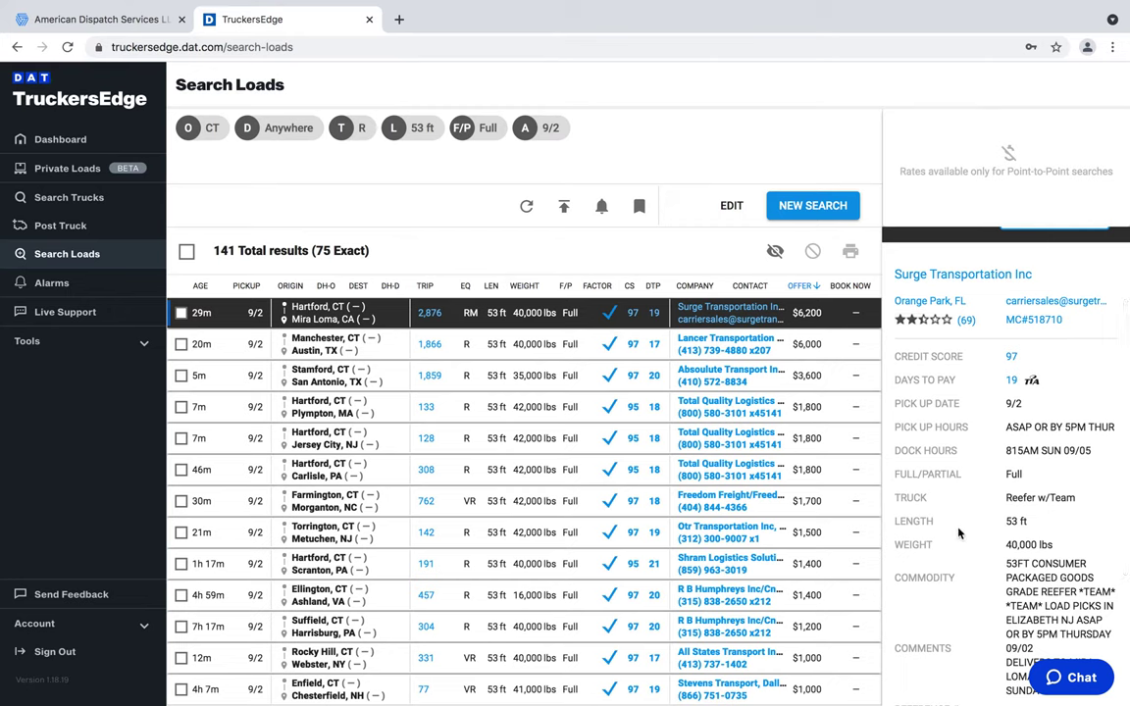
scroll(1055, 615, down, 1)
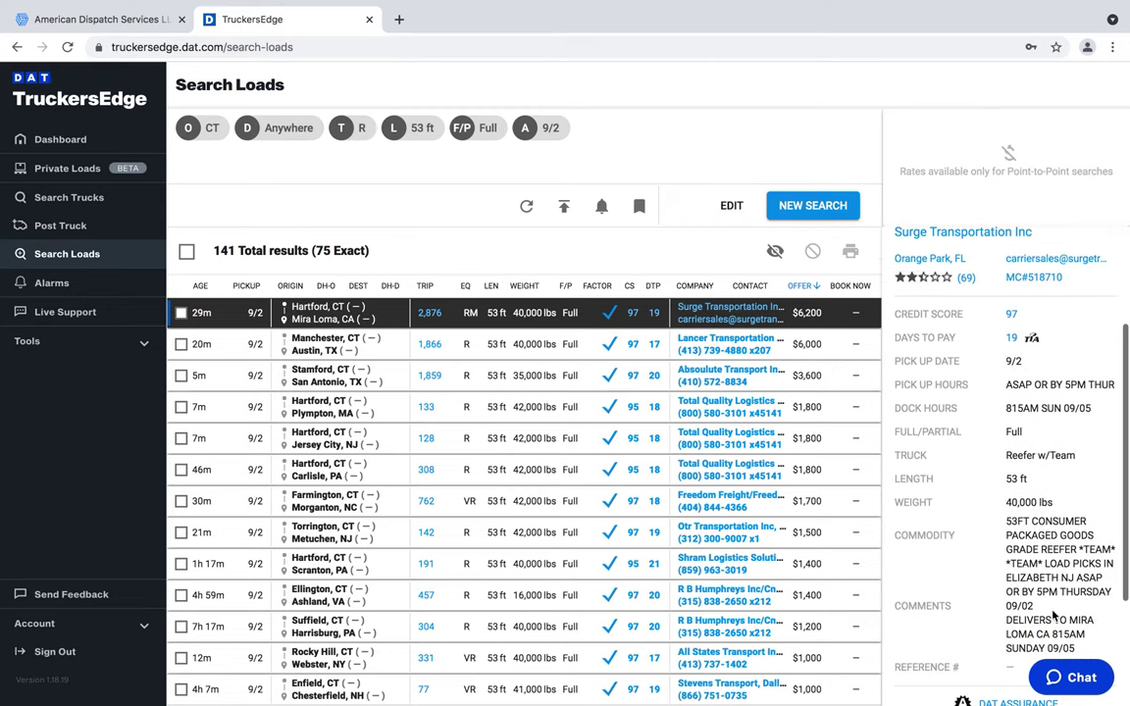
scroll(1076, 535, up, 3)
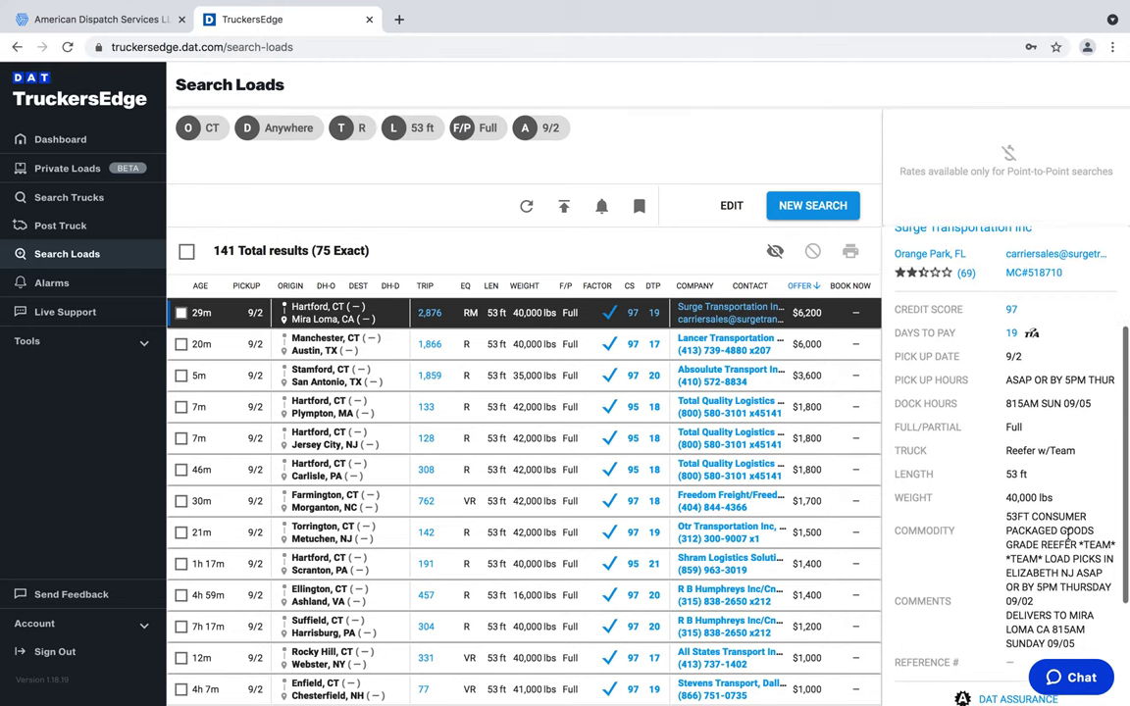
Review the Manchester, CT to Austin, TX load's broker, schedule, weight and comment details
click(593, 345)
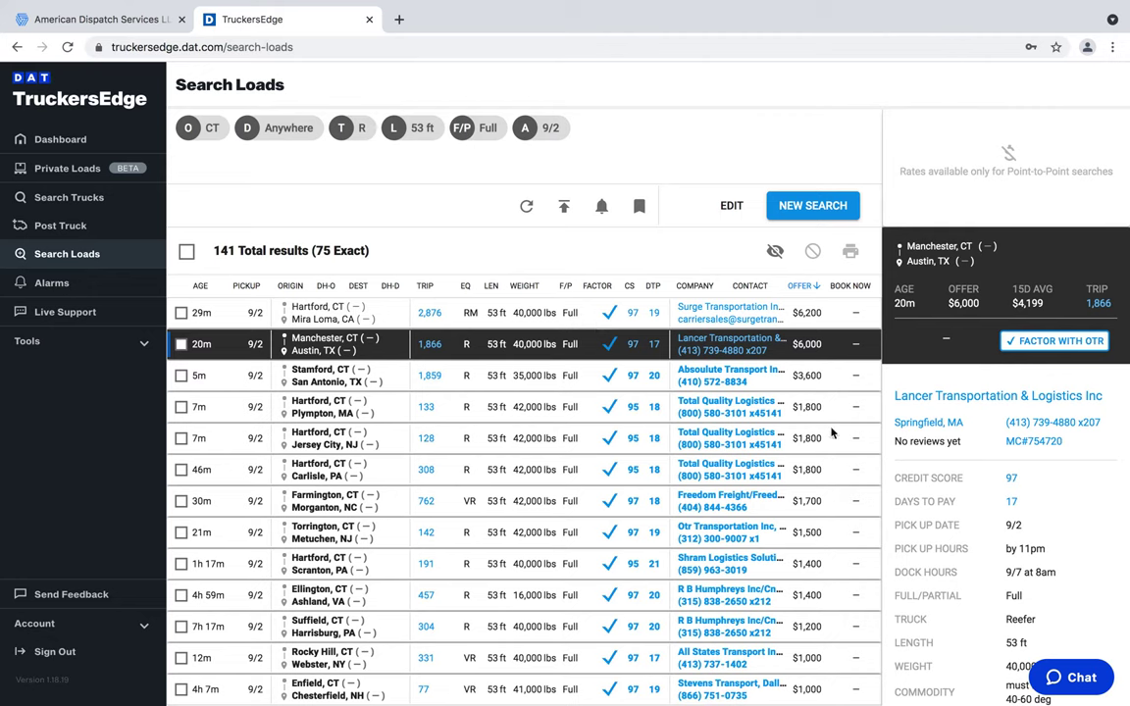
scroll(1005, 477, down, 1)
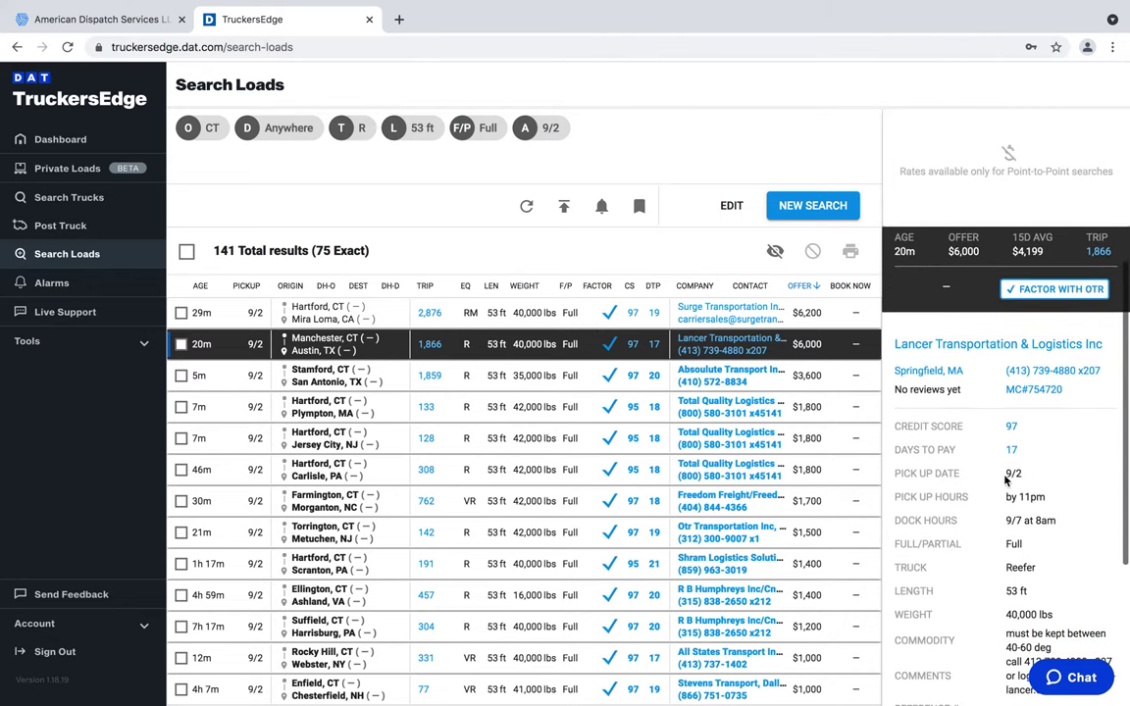
scroll(962, 324, up, 1)
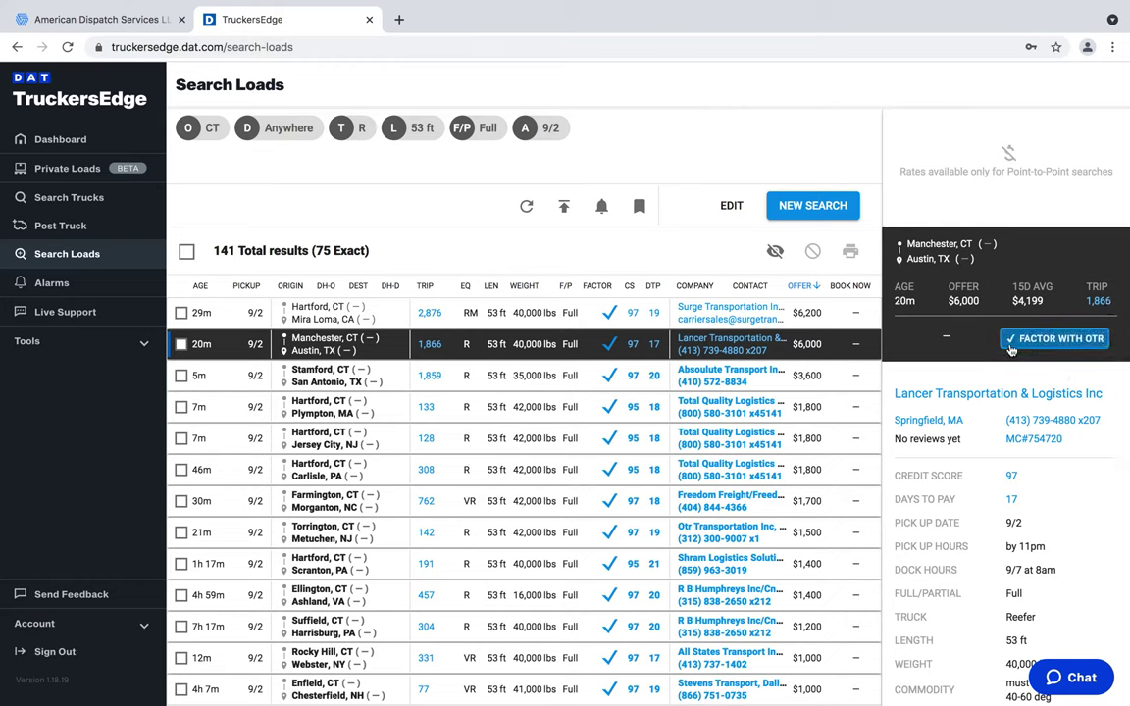
scroll(1030, 422, up, 1)
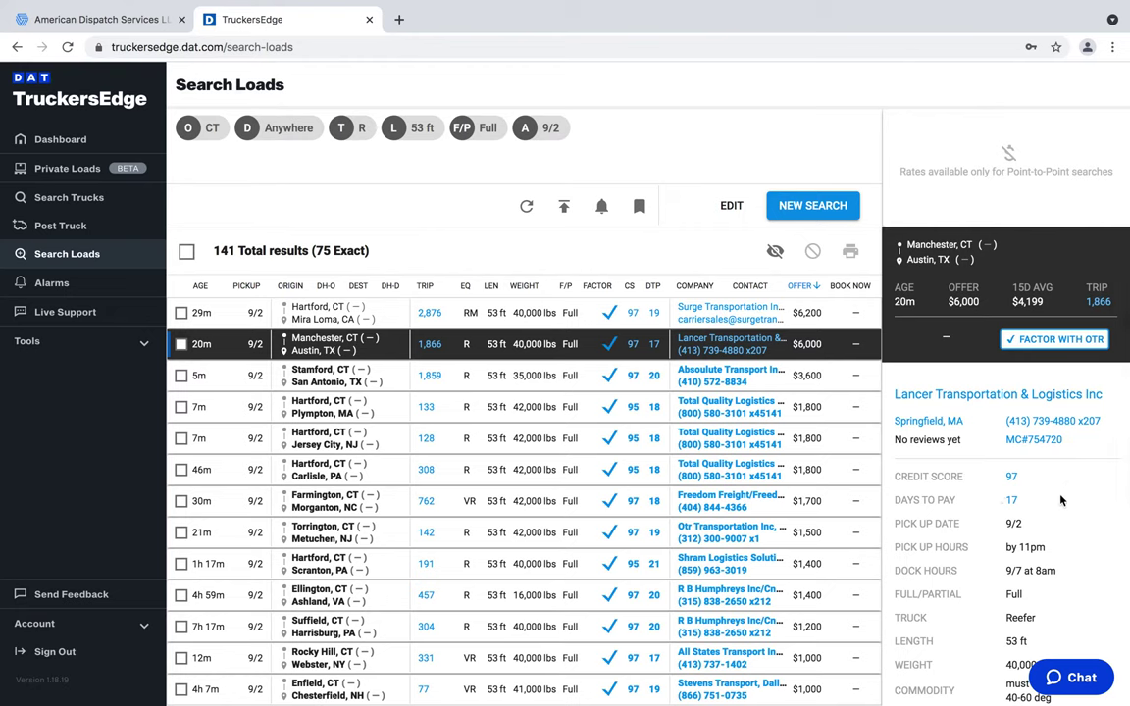
scroll(965, 528, up, 1)
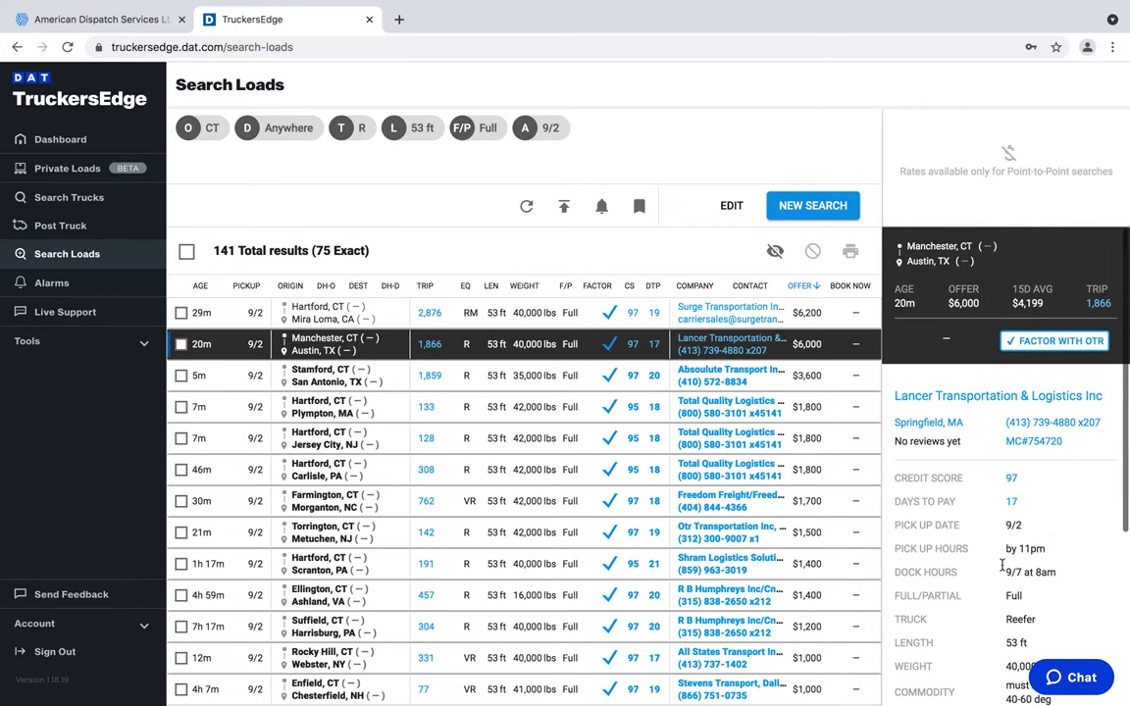
scroll(999, 533, down, 1)
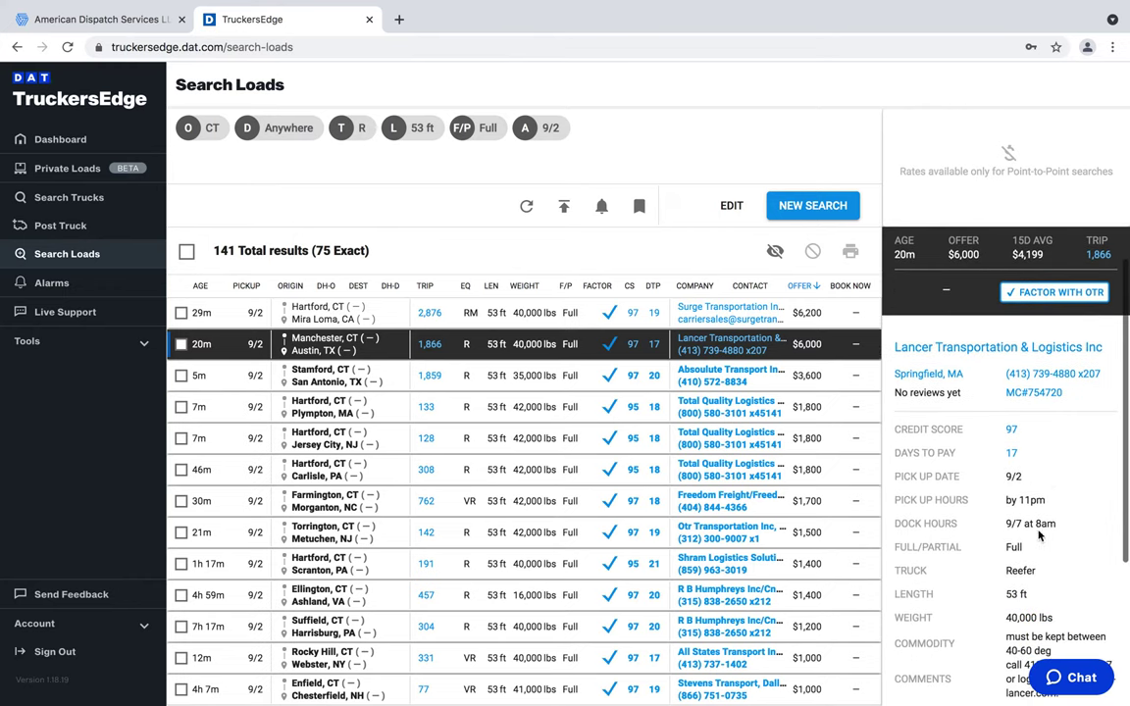
scroll(1020, 552, down, 2)
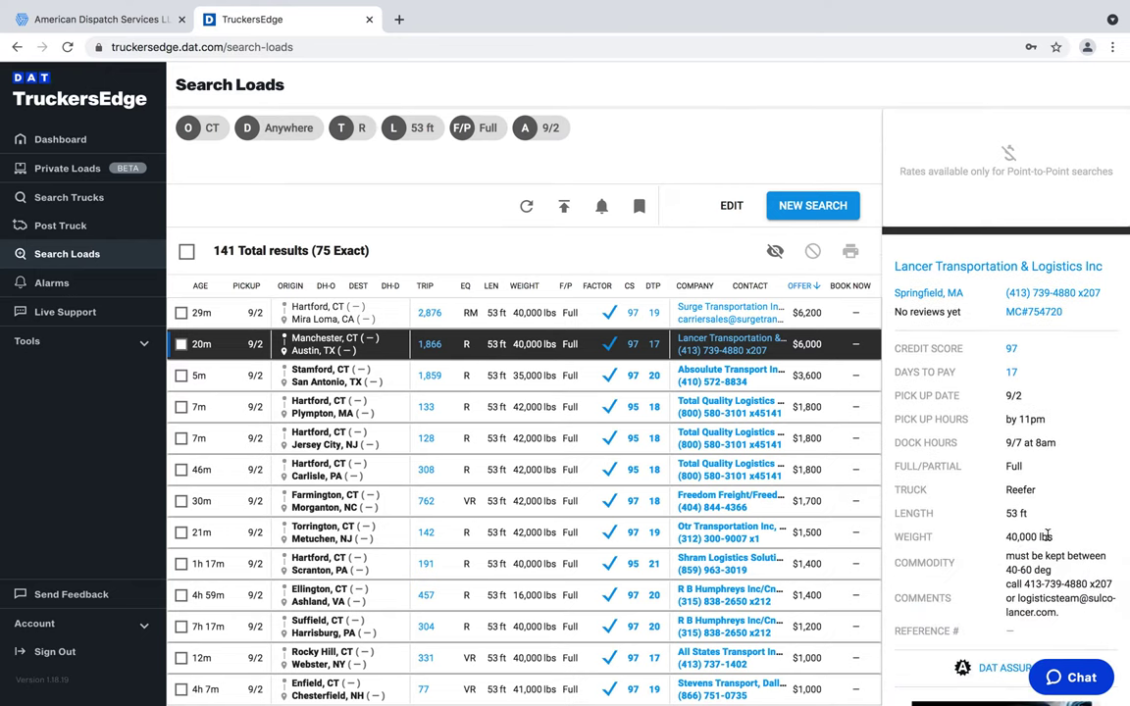
scroll(1011, 510, down, 1)
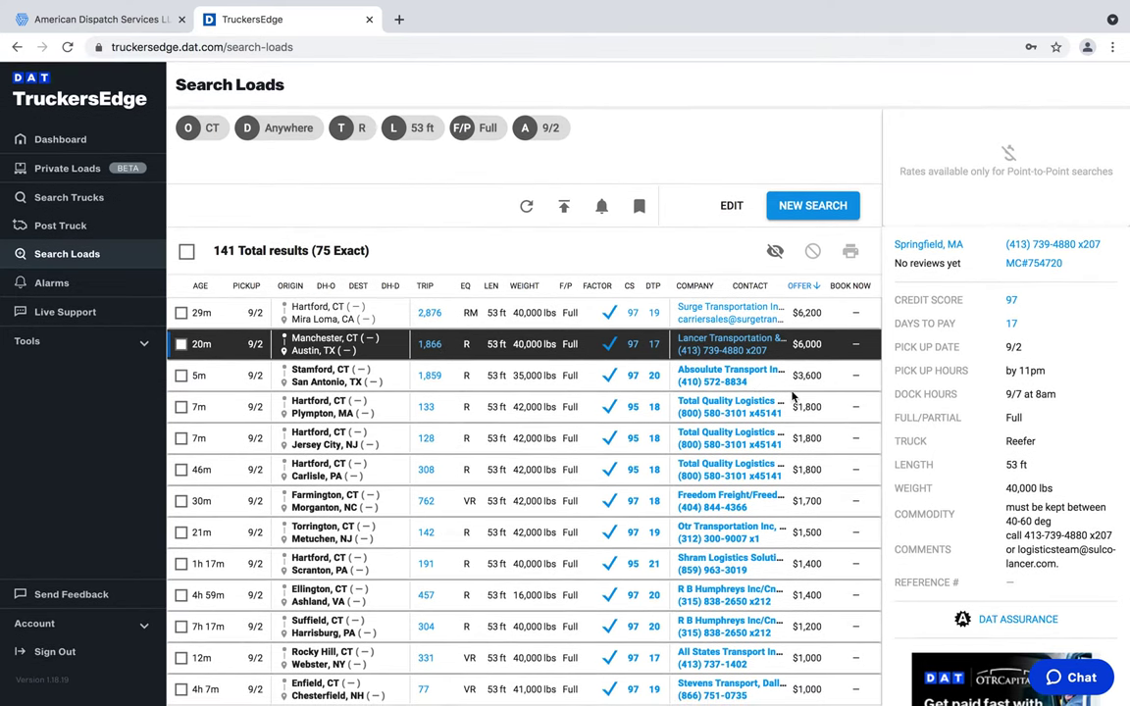
scroll(912, 442, down, 1)
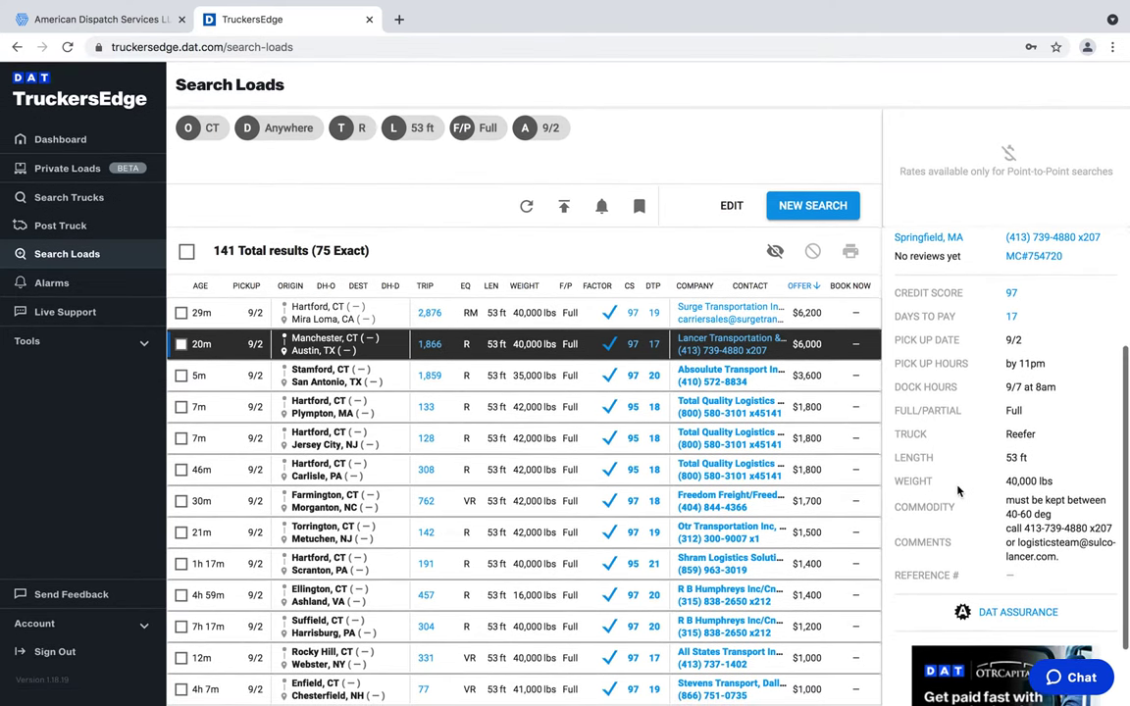
Start an email to the Hartford to Mira Loma load's broker and widen the browser's share of the split screen
click(745, 310)
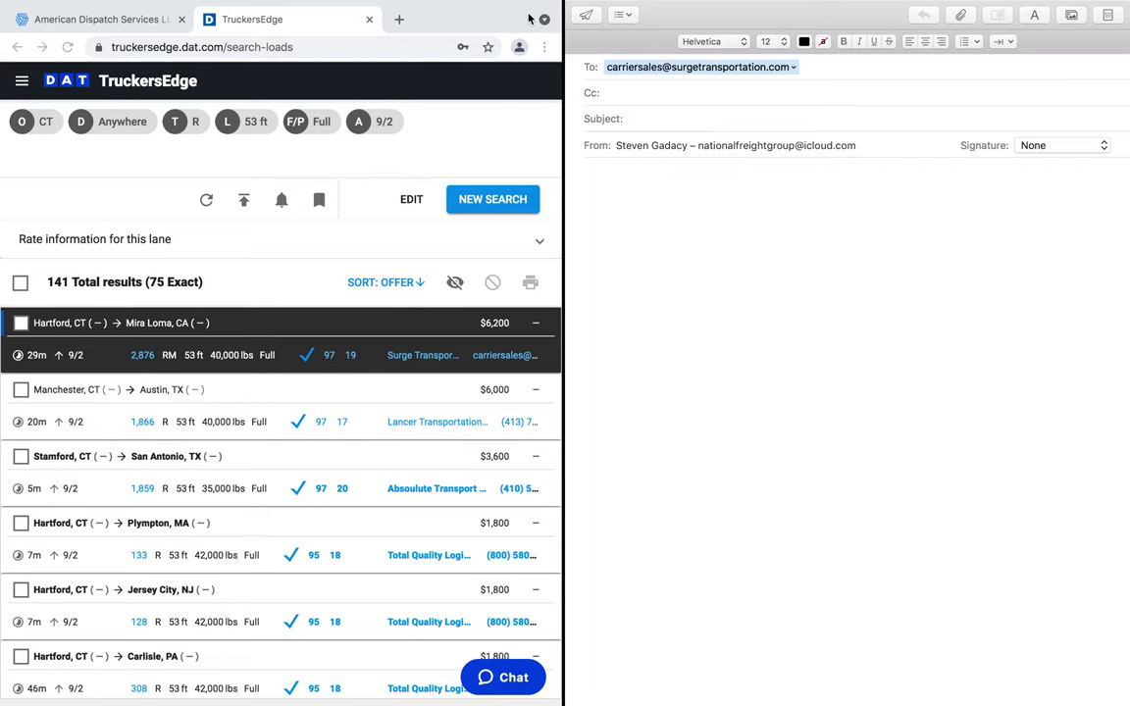
click(334, 41)
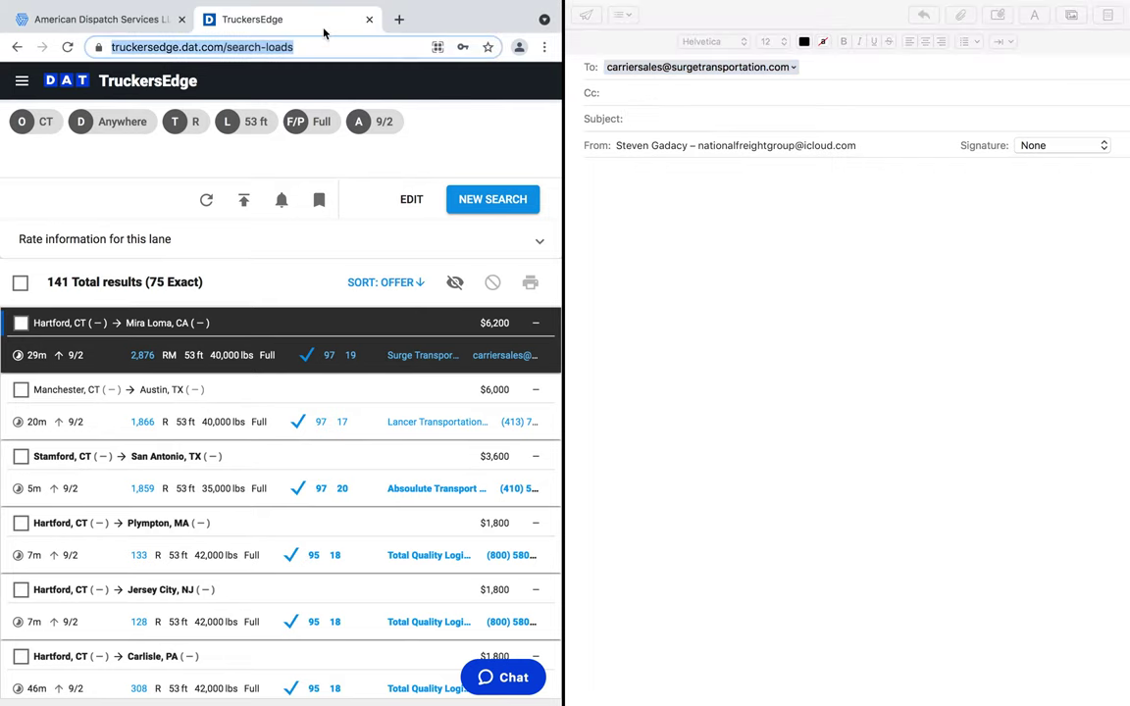
click(329, 338)
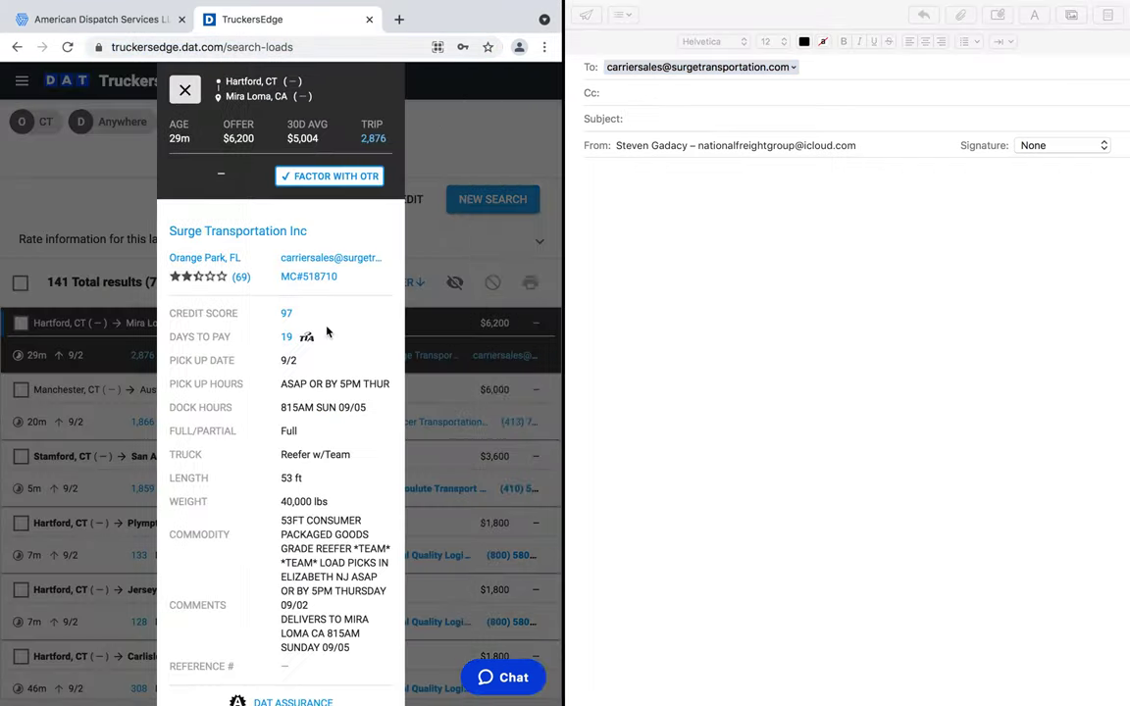
scroll(327, 332, down, 3)
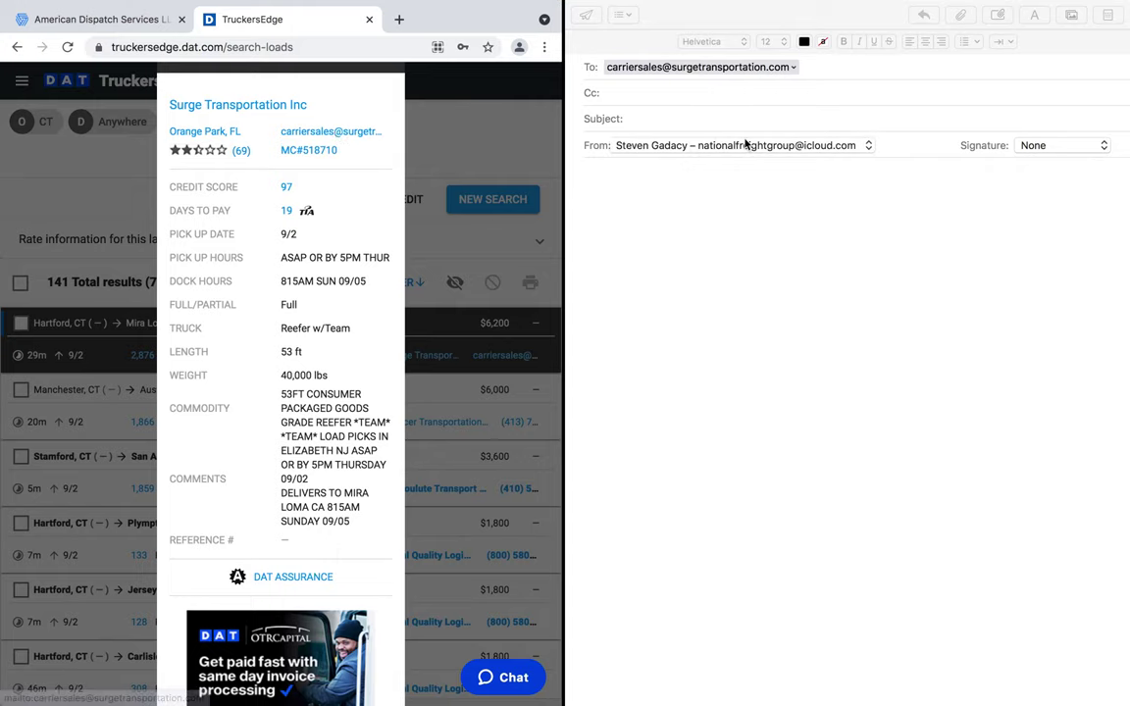
click(570, 35)
drag(567, 35, 947, 49)
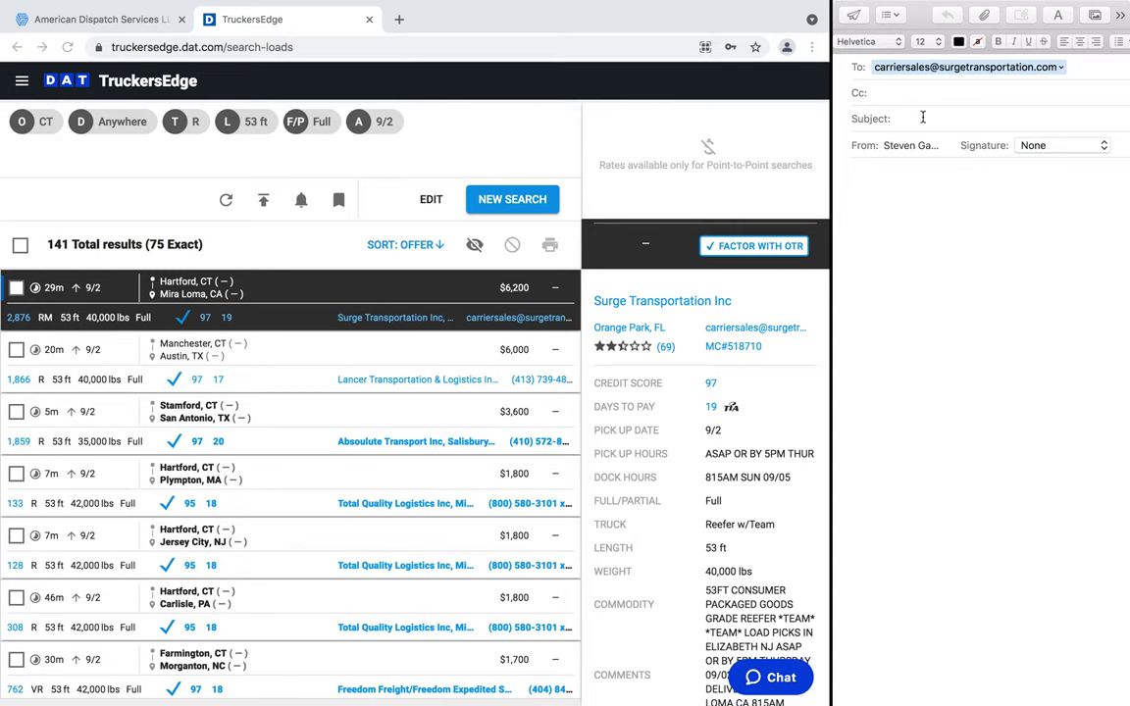
Give the email the subject "Looking to book Hartford to Mira Loma" and begin its body with "Good afternoon,"
text(Looking to book hartford to Mira lo)
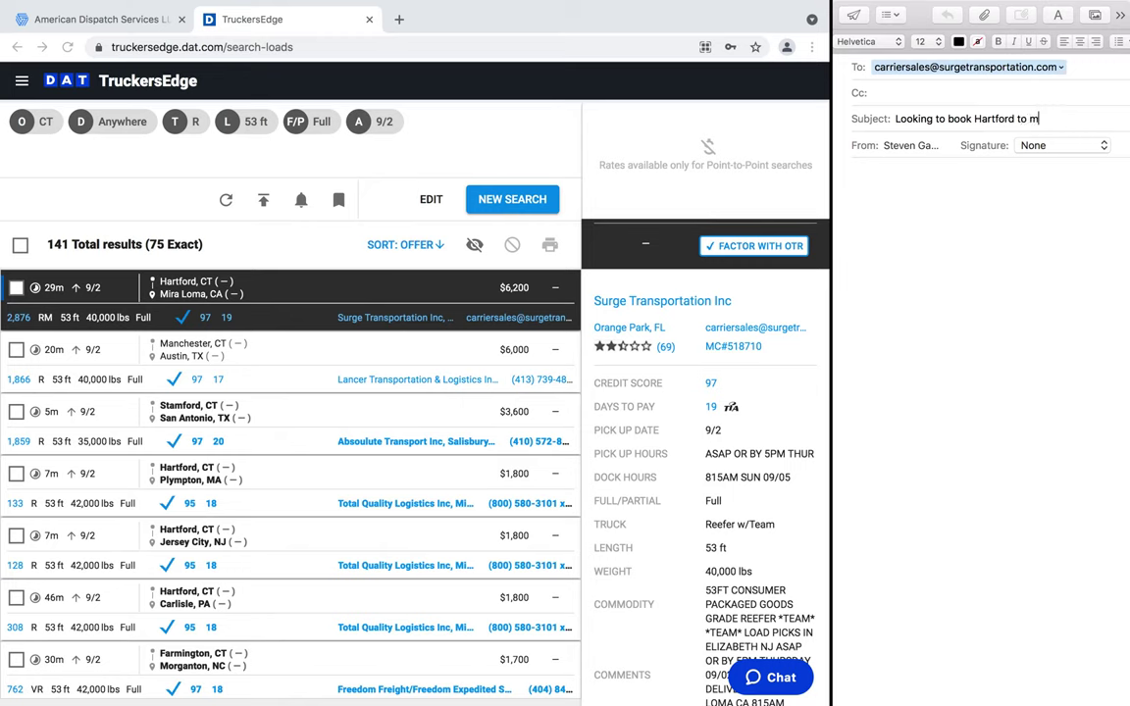
text(ma)
click(850, 175)
text(Good afternoon,)
key(Return)
key(Return)
Write in the email body "I am looking to book this load for today, my truck is empty and the clock is fresh"
text(I am looking to book o)
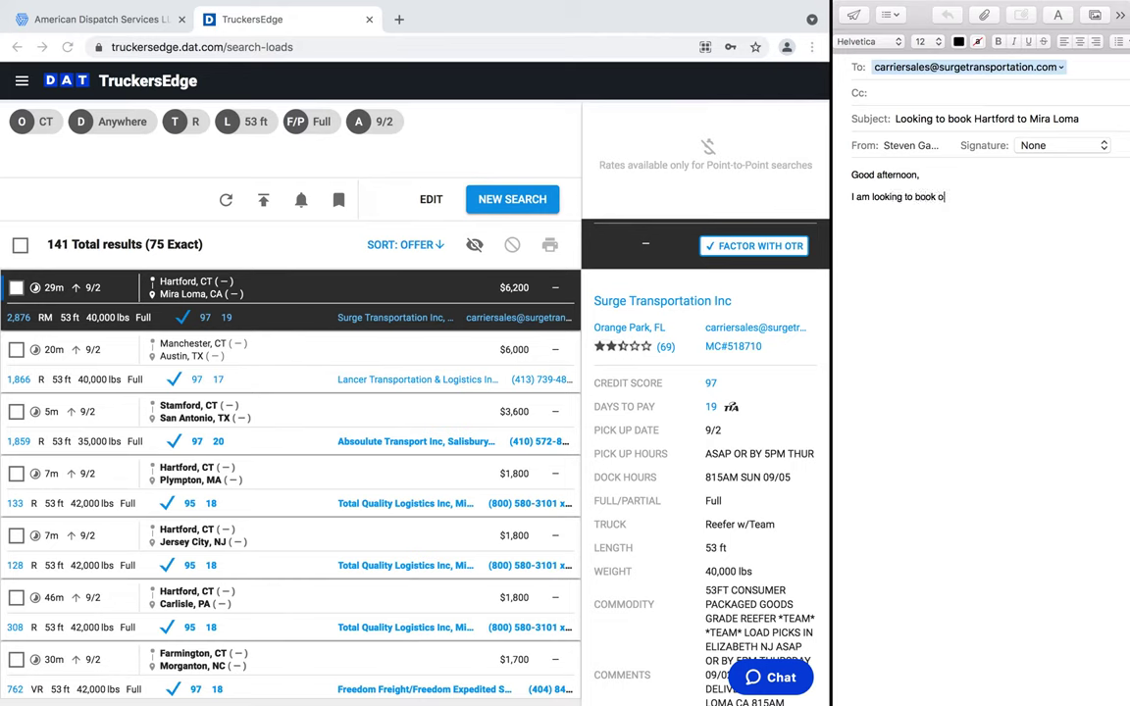
key(BackSpace)
text(this load for today, my)
text( truck is e)
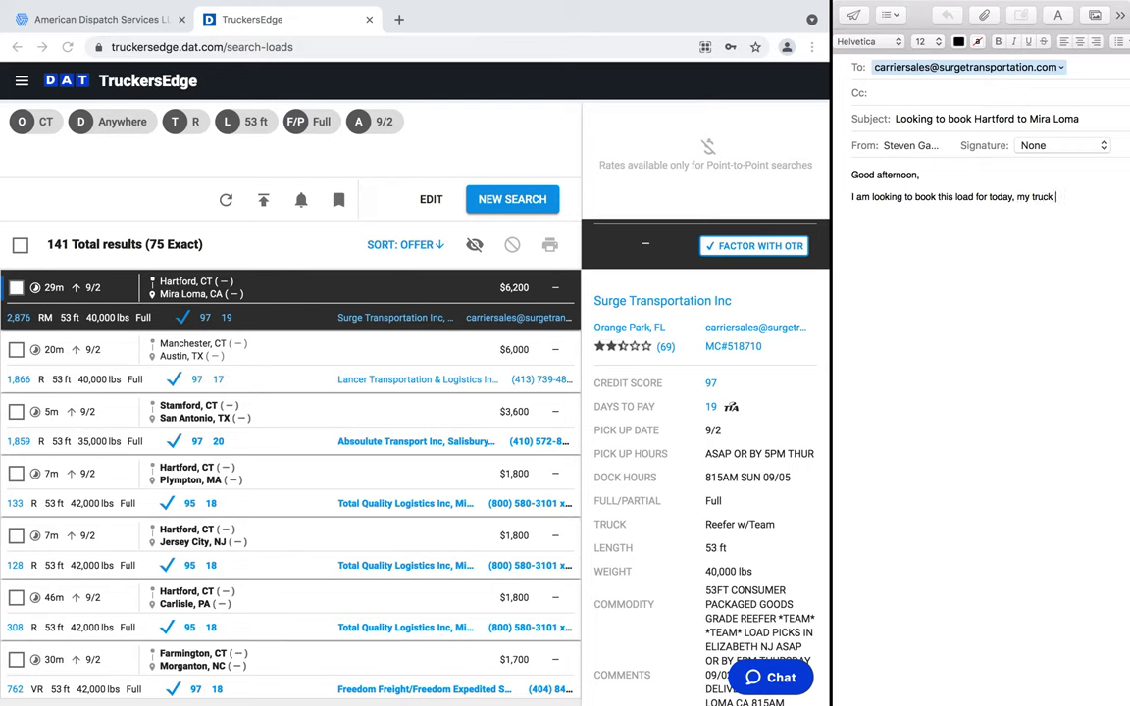
text(mpty and)
text( my)
key(BackSpace)
key(BackSpace)
key(BackSpace)
text(the clok)
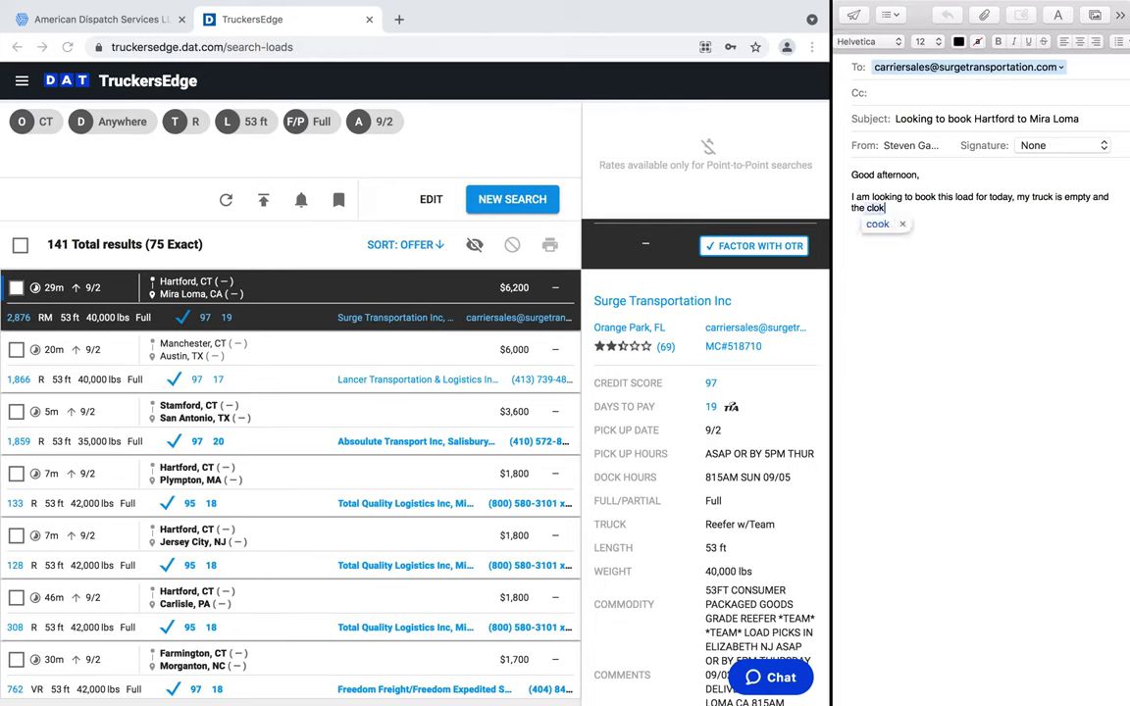
key(BackSpace)
text(ck is fres)
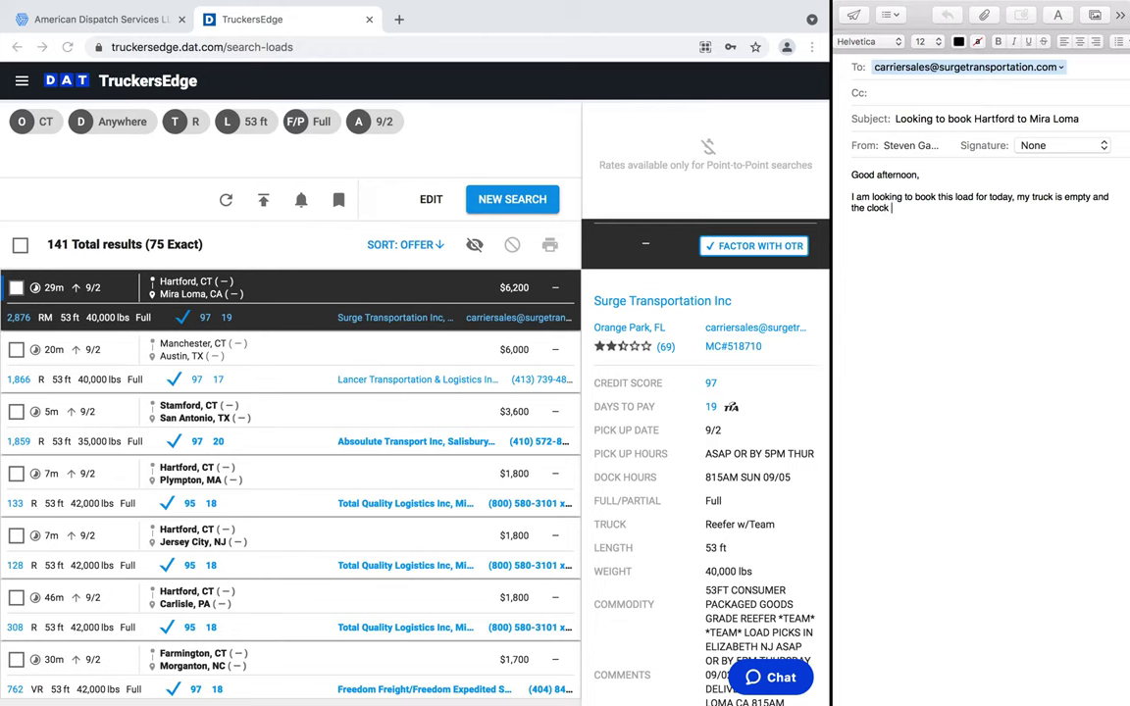
Continue the message with "My mc number is.", a blank gap, and "please send me all the load information such as date and times for pick and drop"
text(h. My mc number is.    please send m)
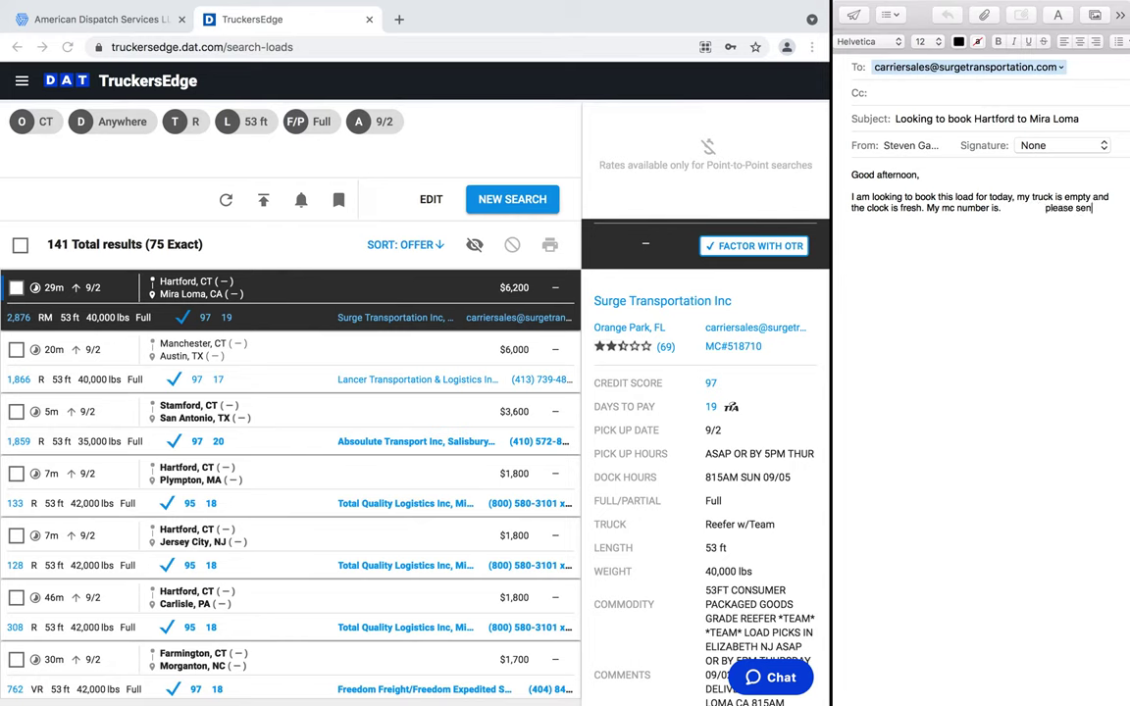
text(e all the load information such a)
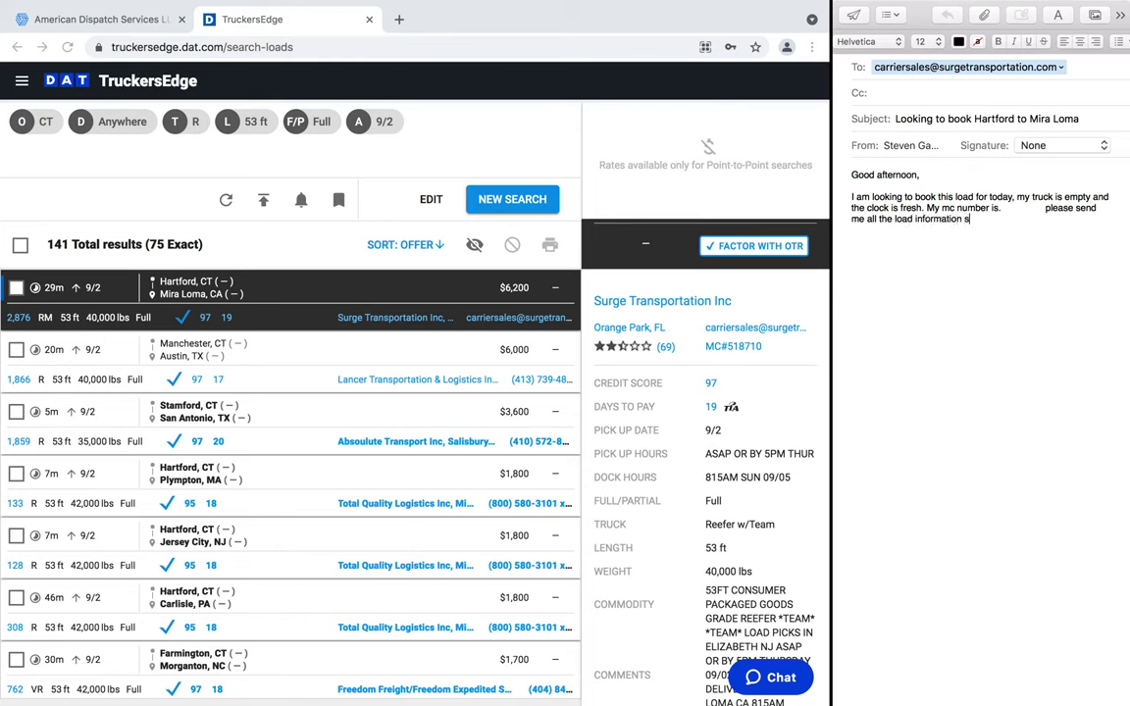
text(s date and times for pick and dro)
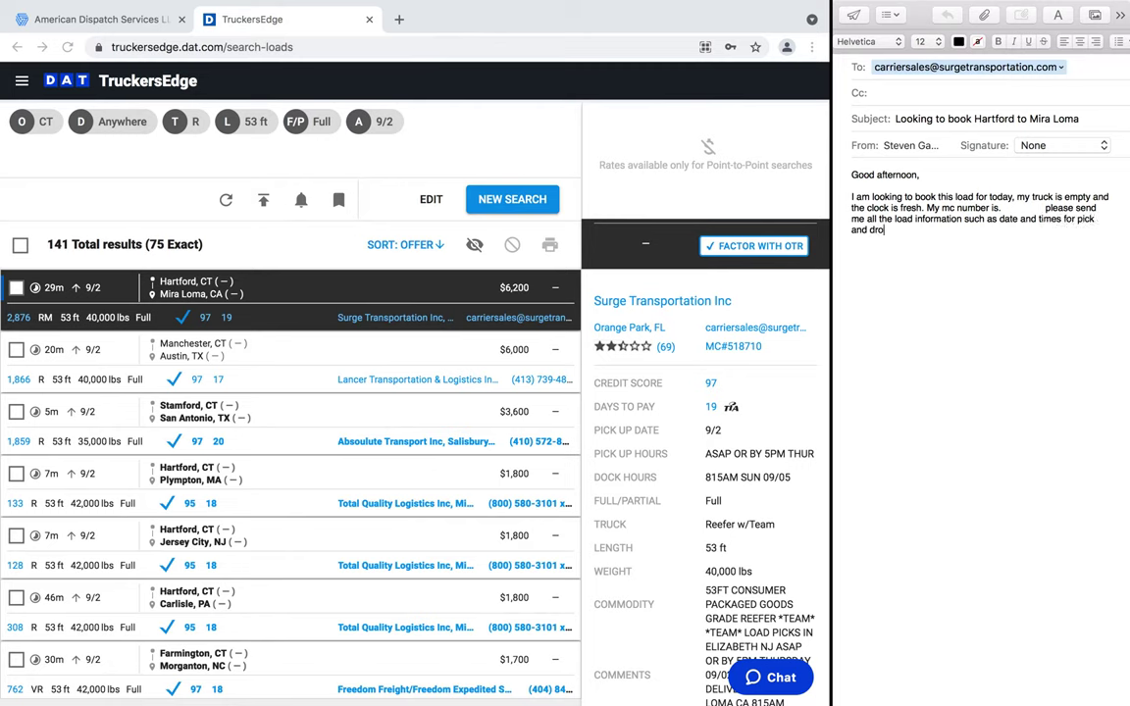
text(p)
Show the stationery templates in the email draft and widen the mail window's share of the split screen
click(1123, 14)
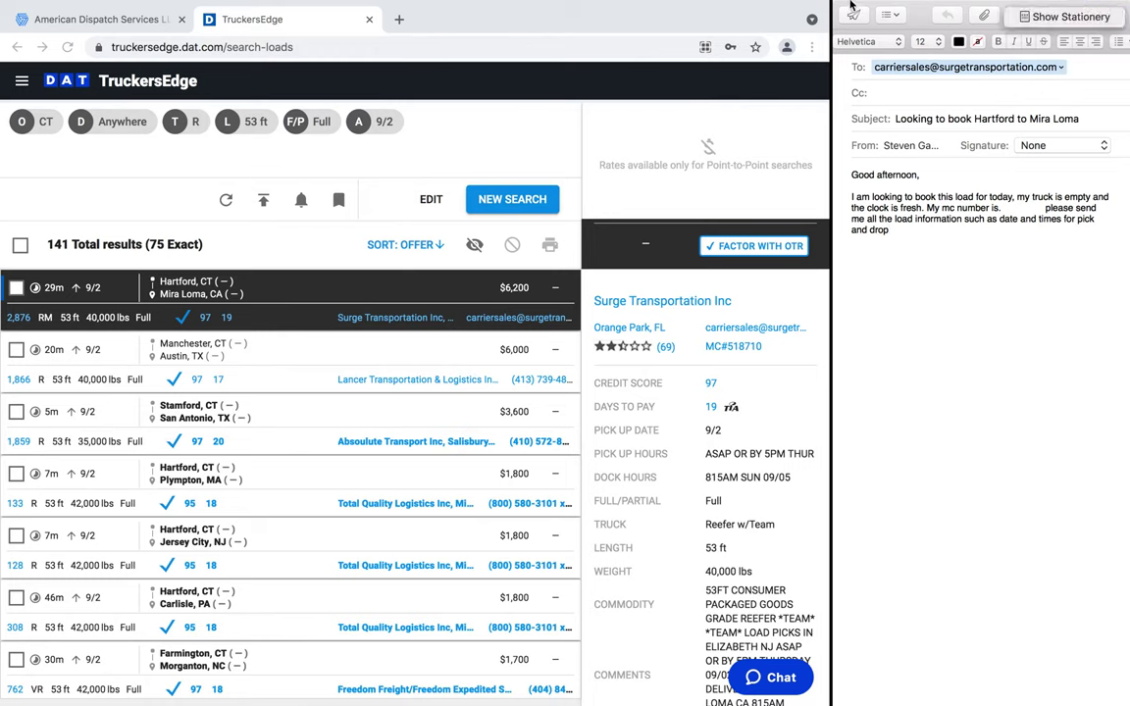
click(1050, 12)
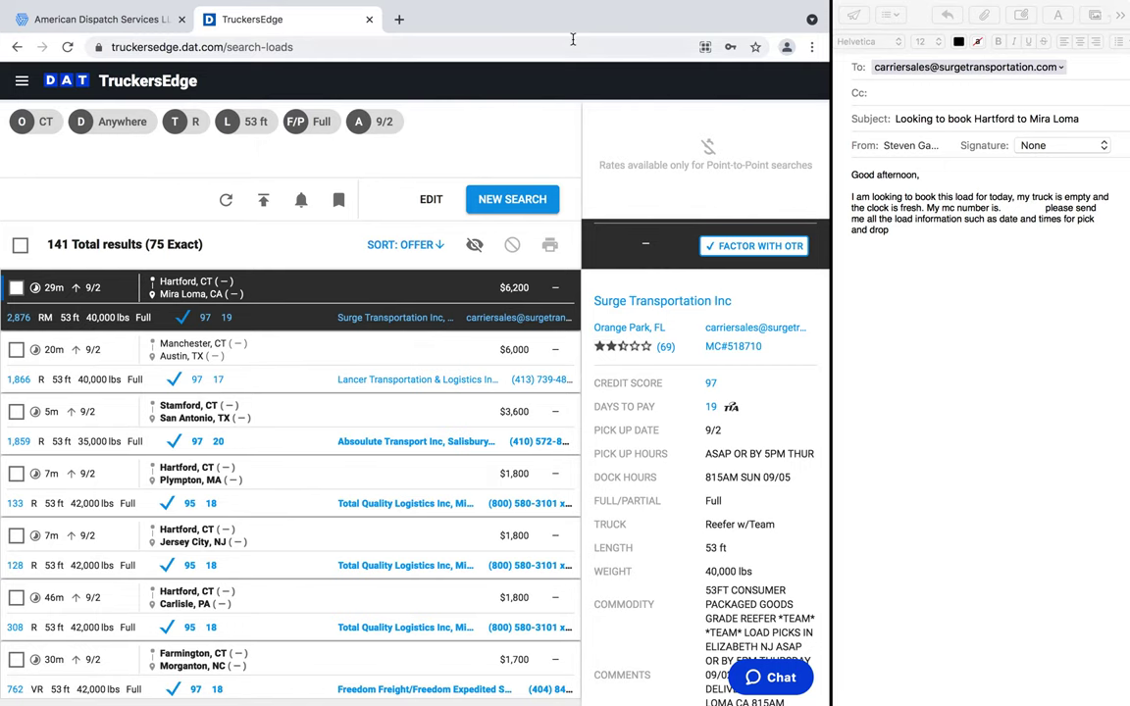
click(516, 37)
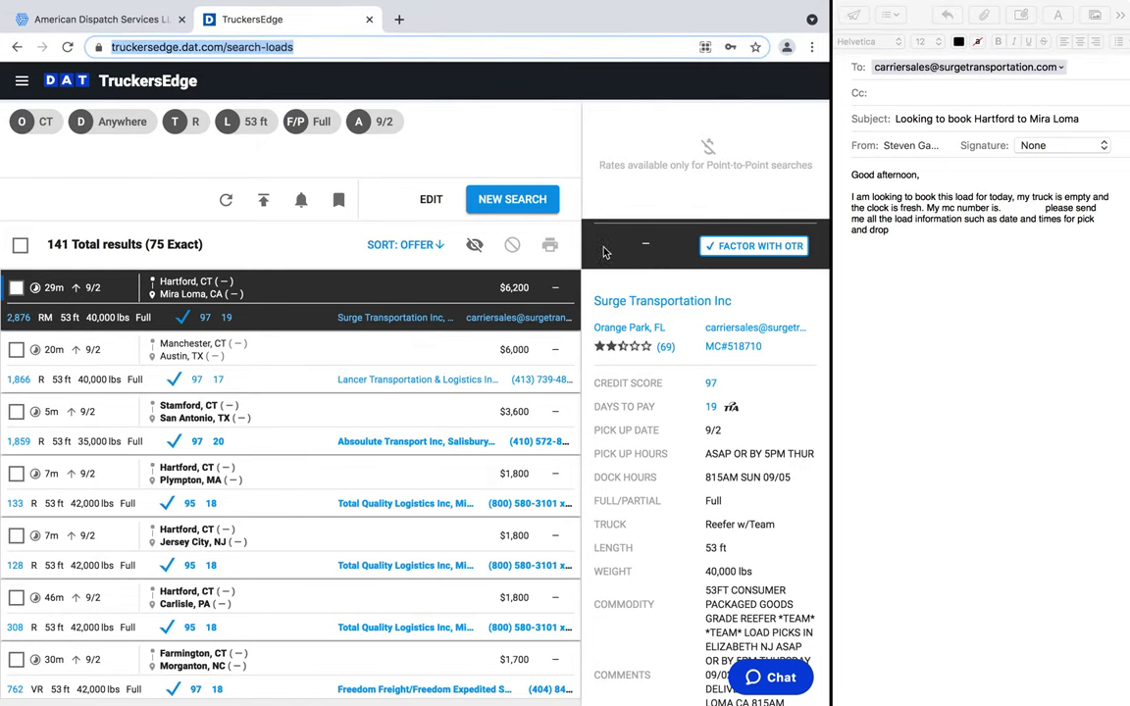
mouse_move(891, 6)
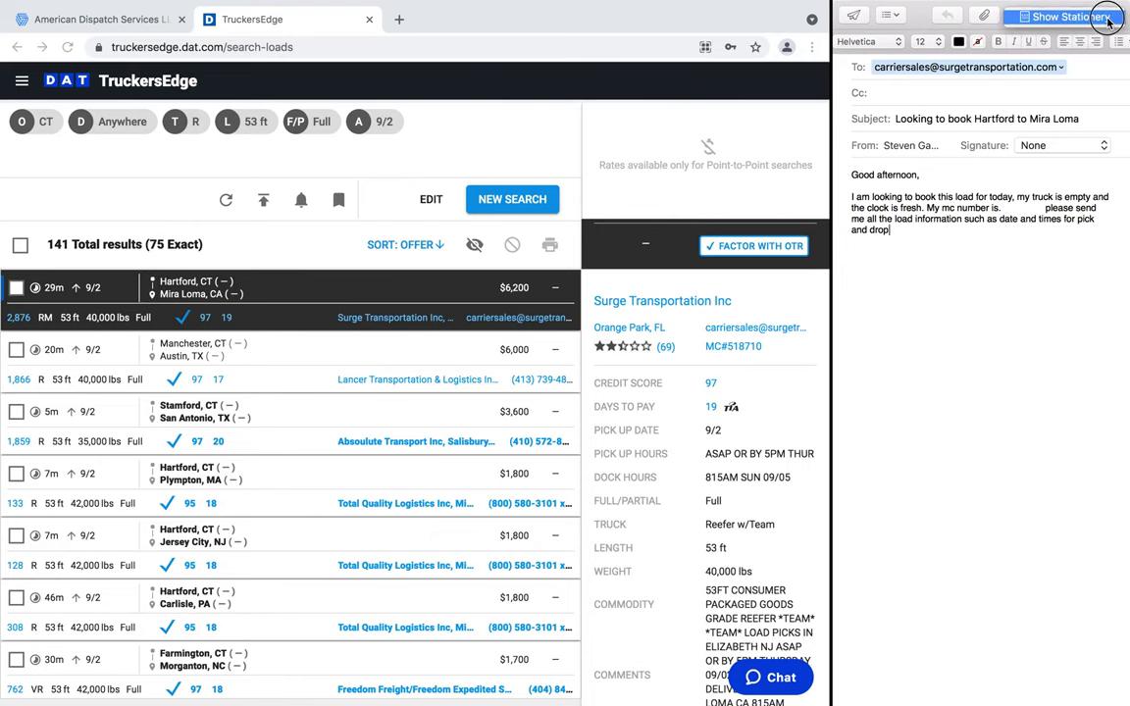
click(1099, 18)
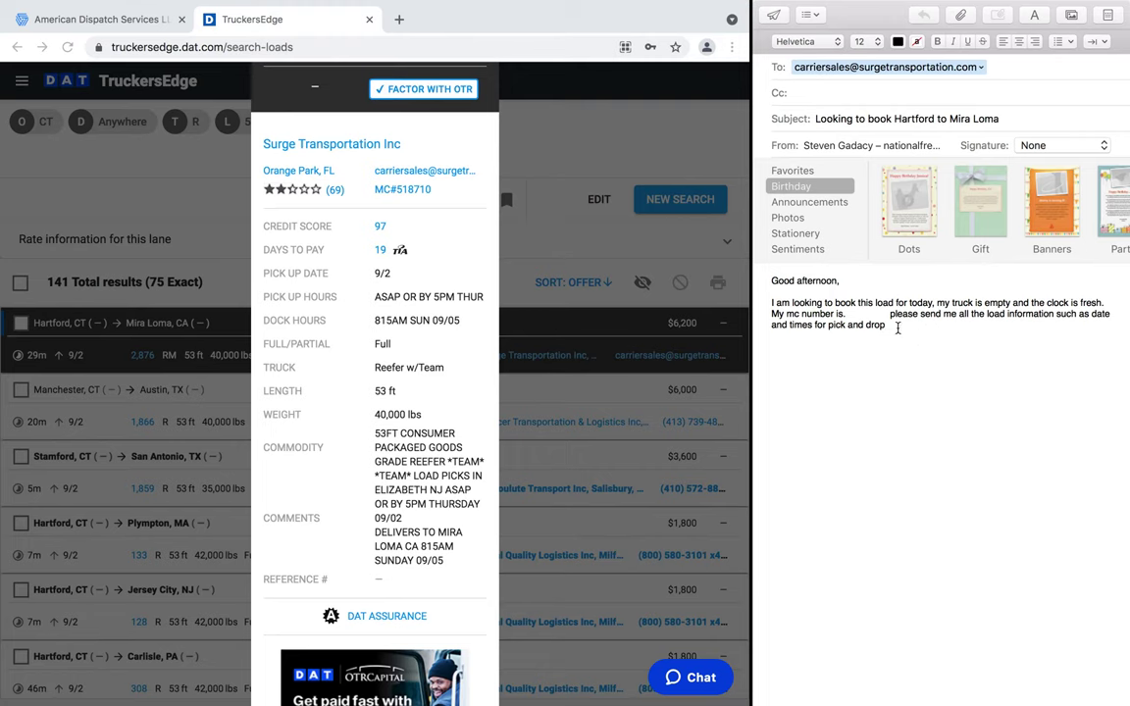
click(635, 135)
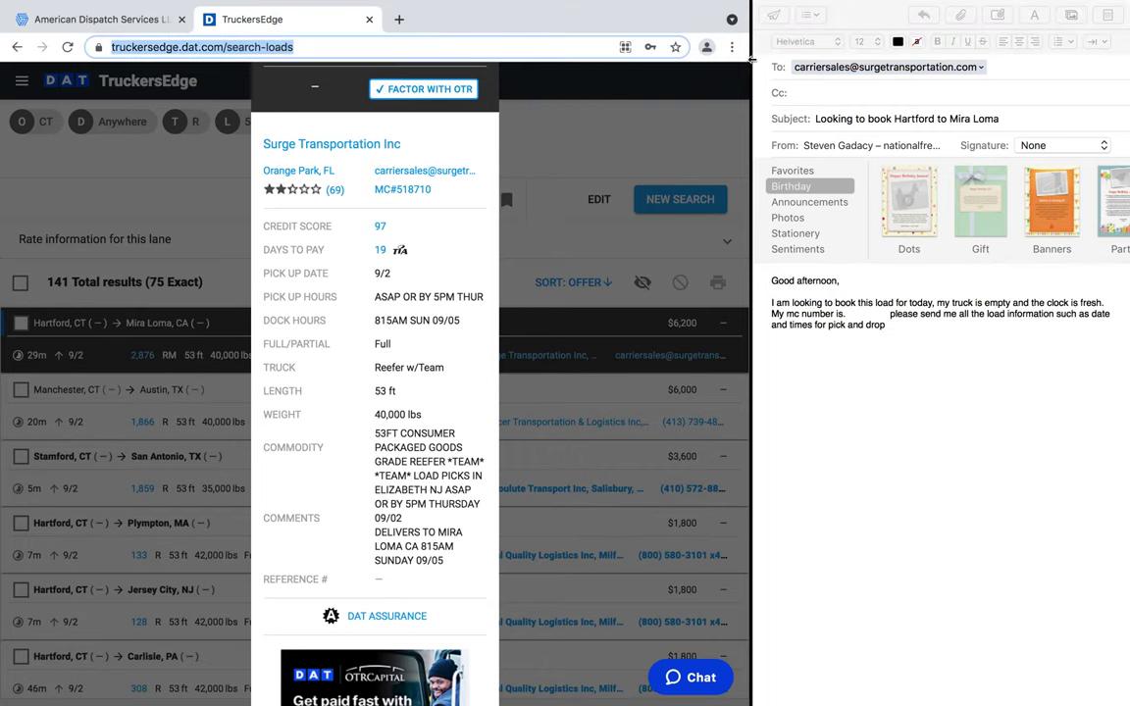
Close the email draft to the broker without saving it
click(909, 67)
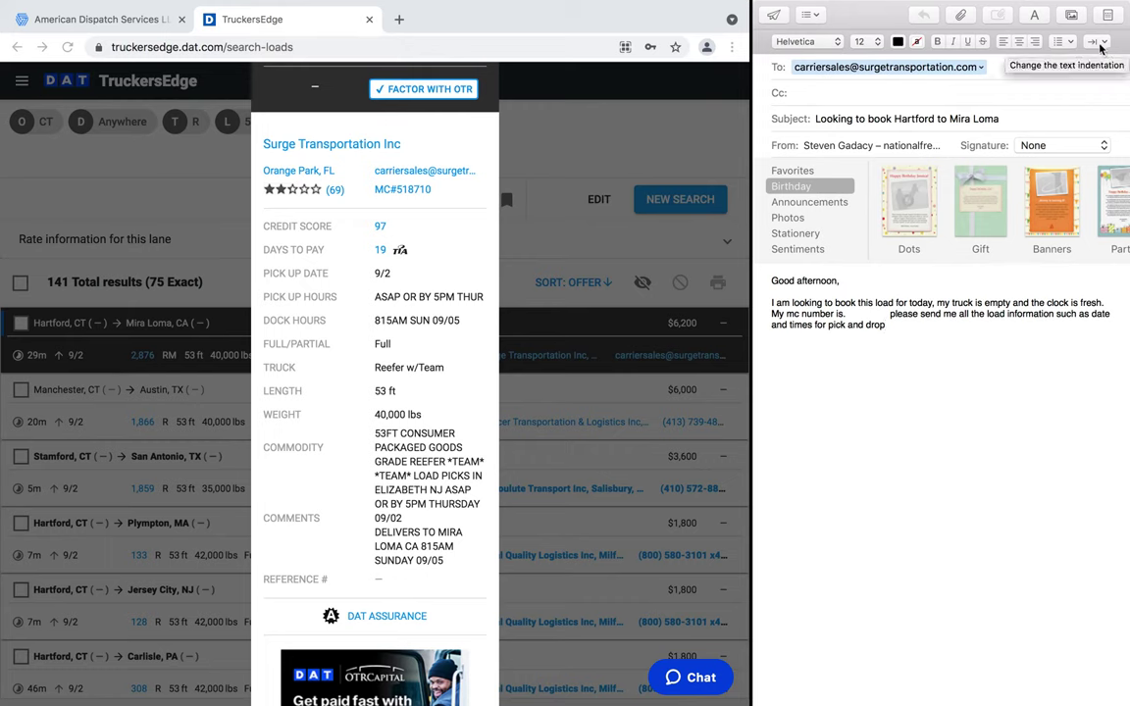
click(815, 15)
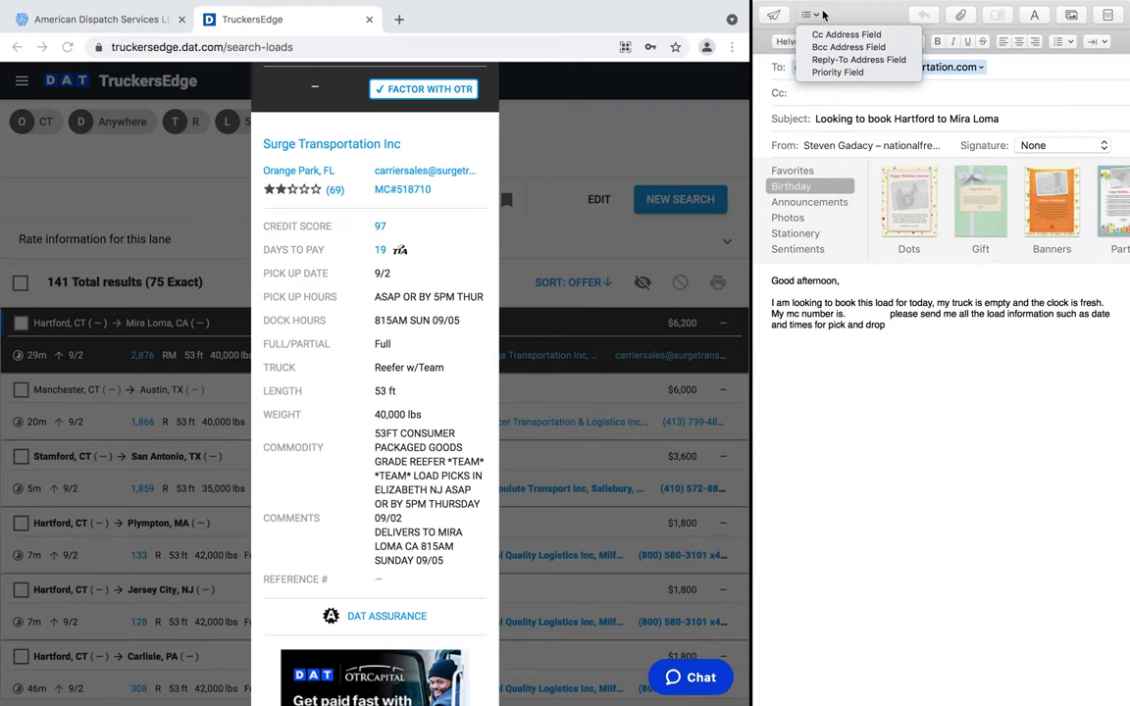
click(811, 9)
mouse_move(942, 8)
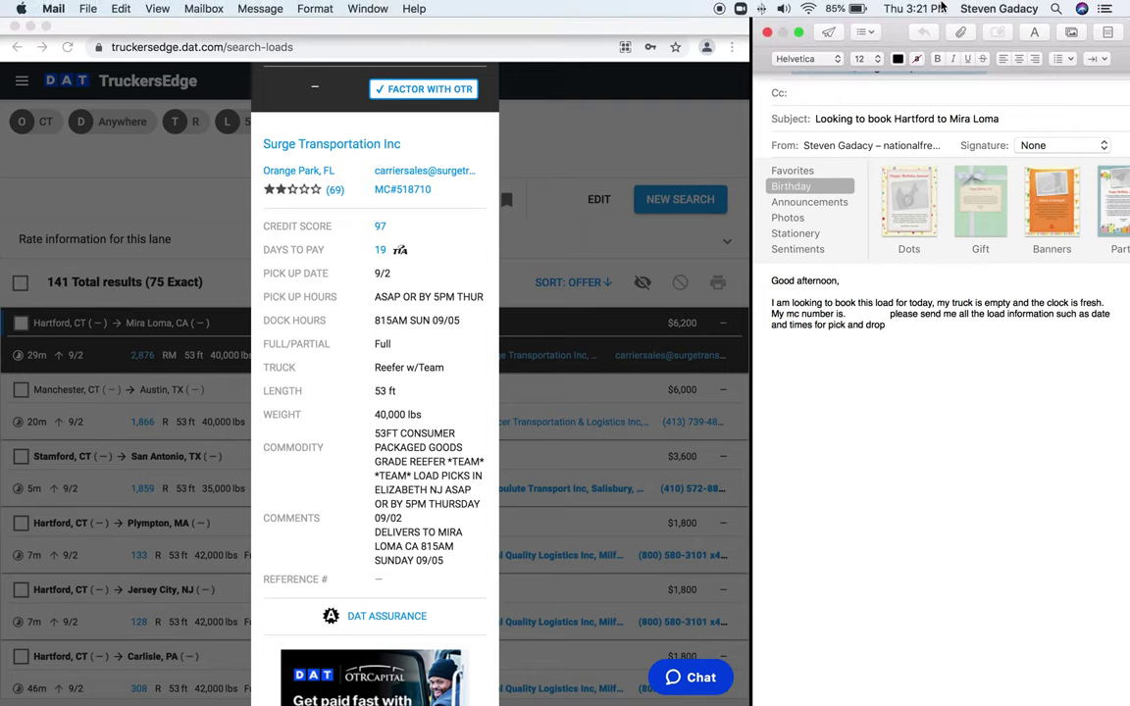
click(89, 9)
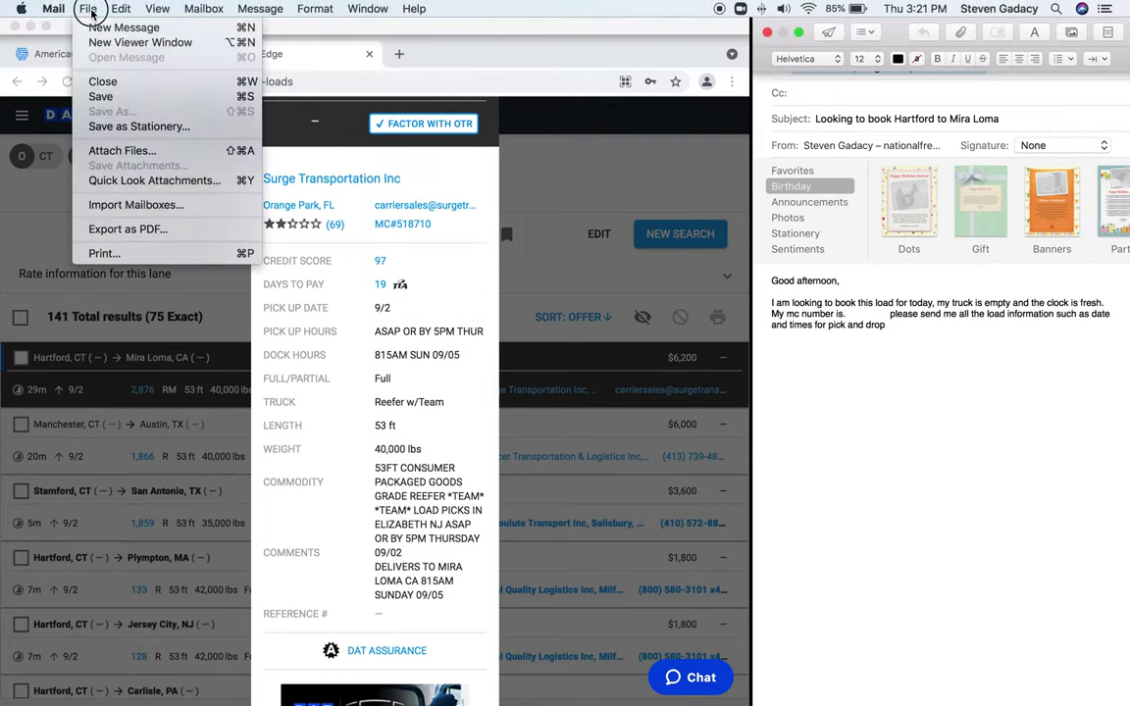
click(100, 83)
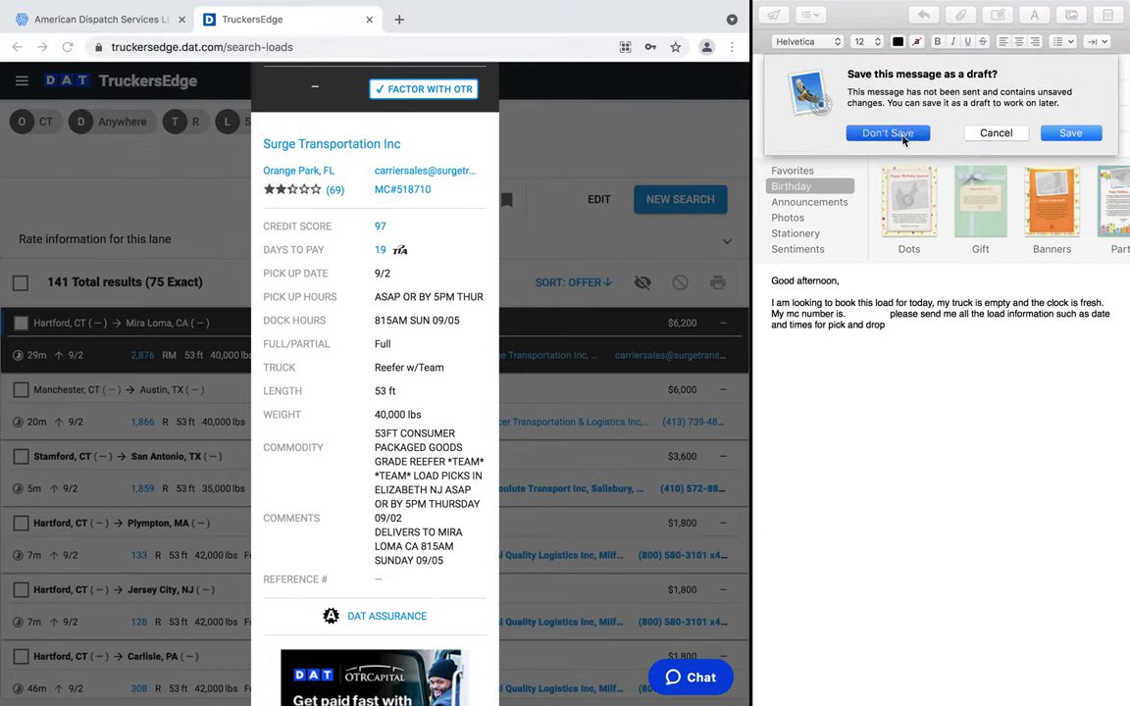
click(904, 140)
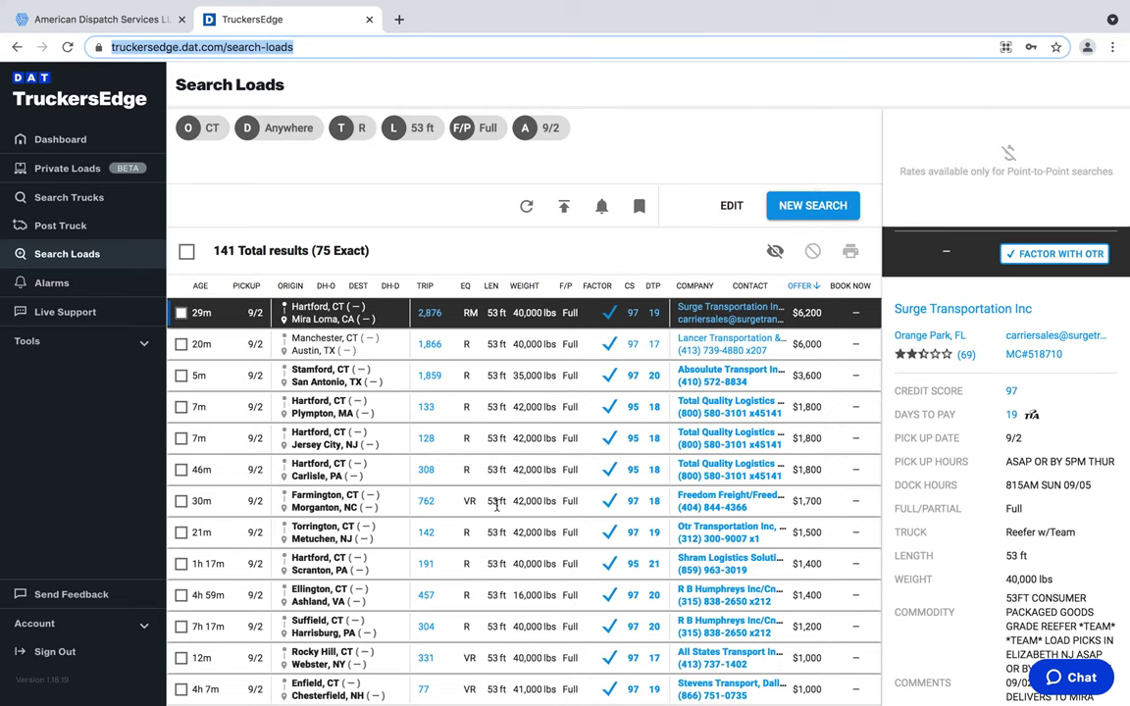
Find the $1,000 Ellington, CT to Jessup, MD load in the results and review its details
scroll(486, 465, down, 3)
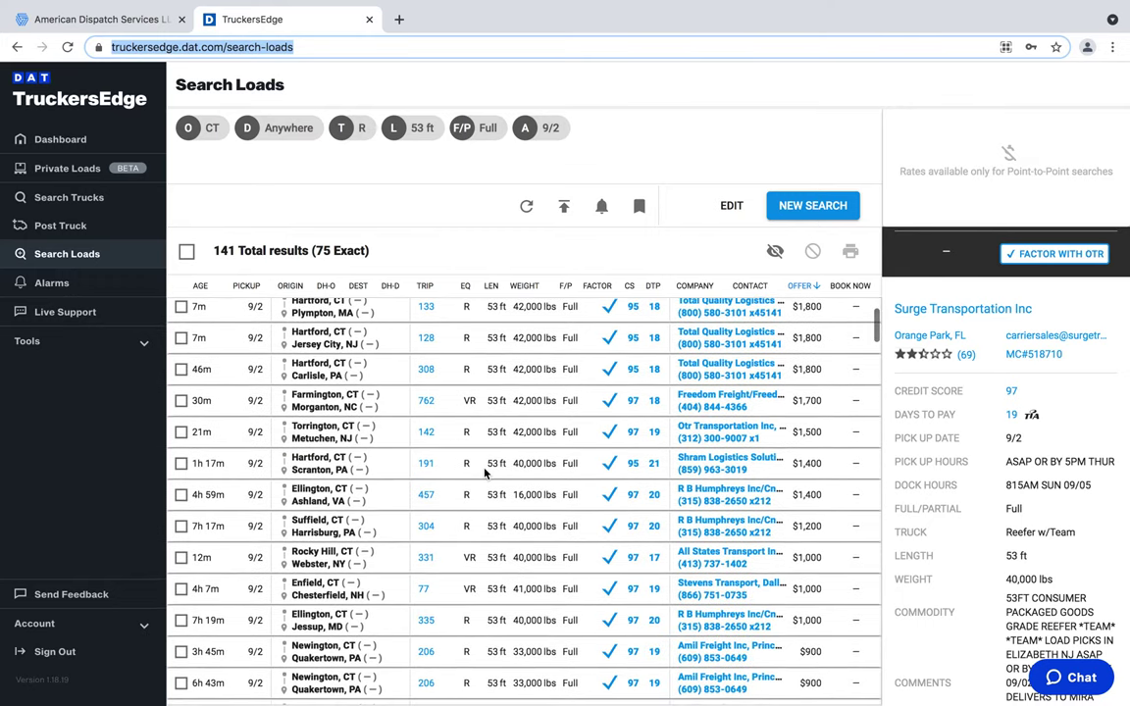
scroll(485, 470, down, 3)
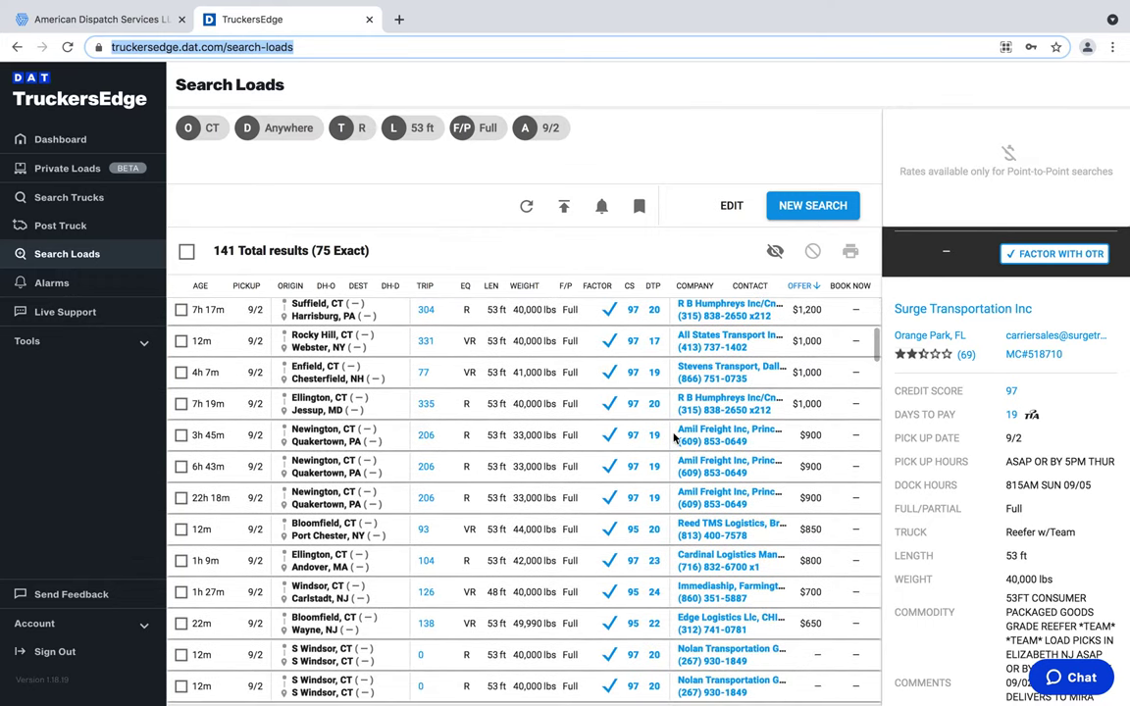
click(763, 403)
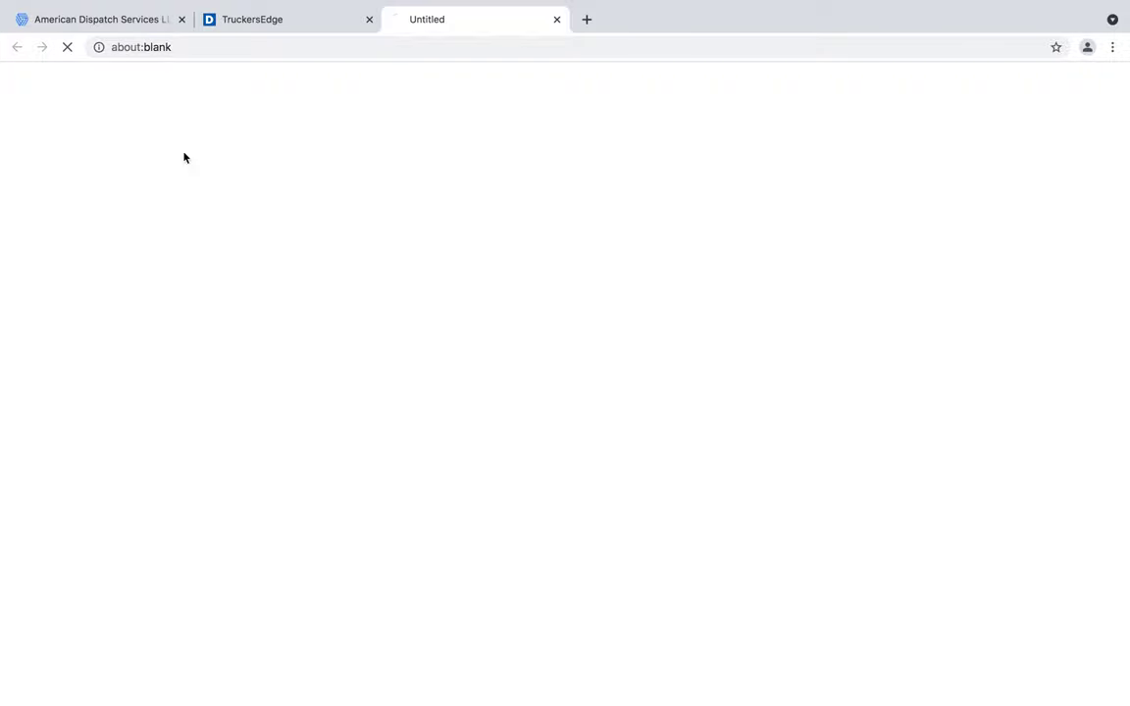
click(291, 15)
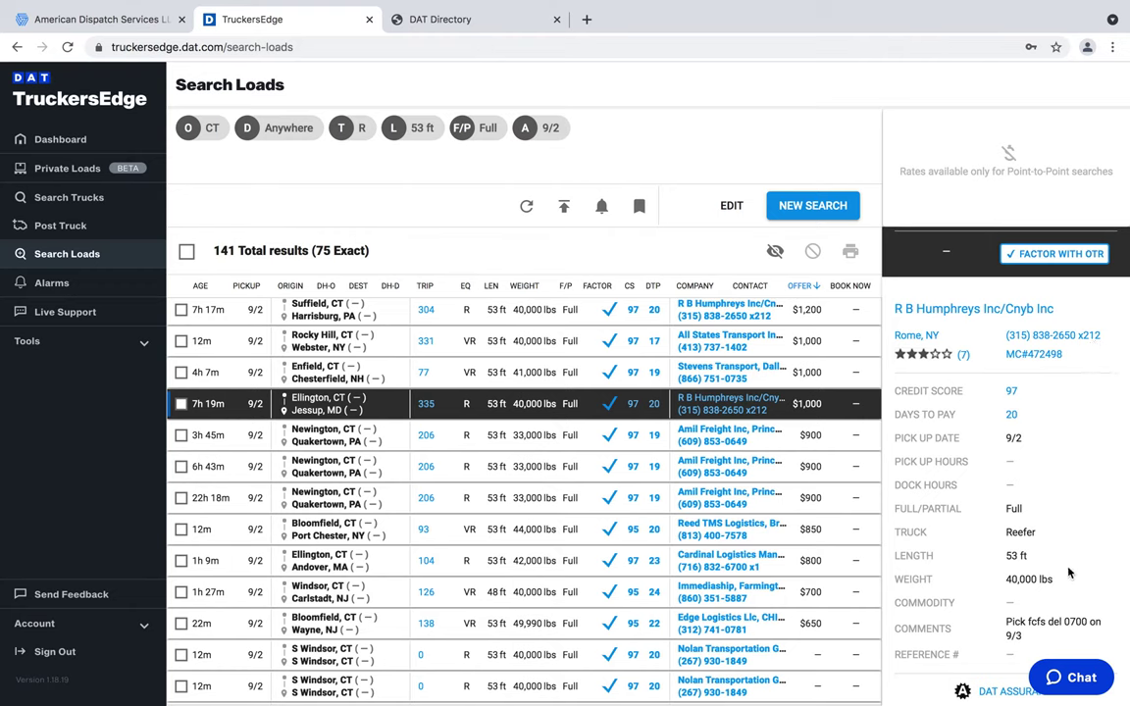
scroll(1074, 530, down, 1)
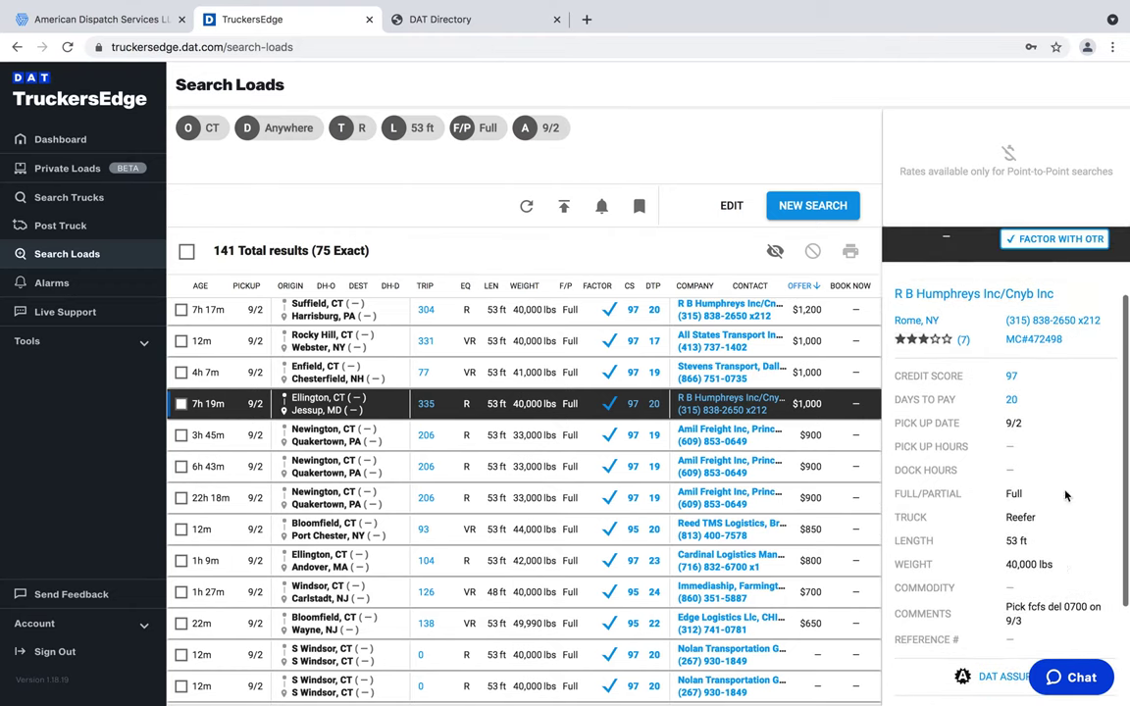
scroll(1075, 444, up, 3)
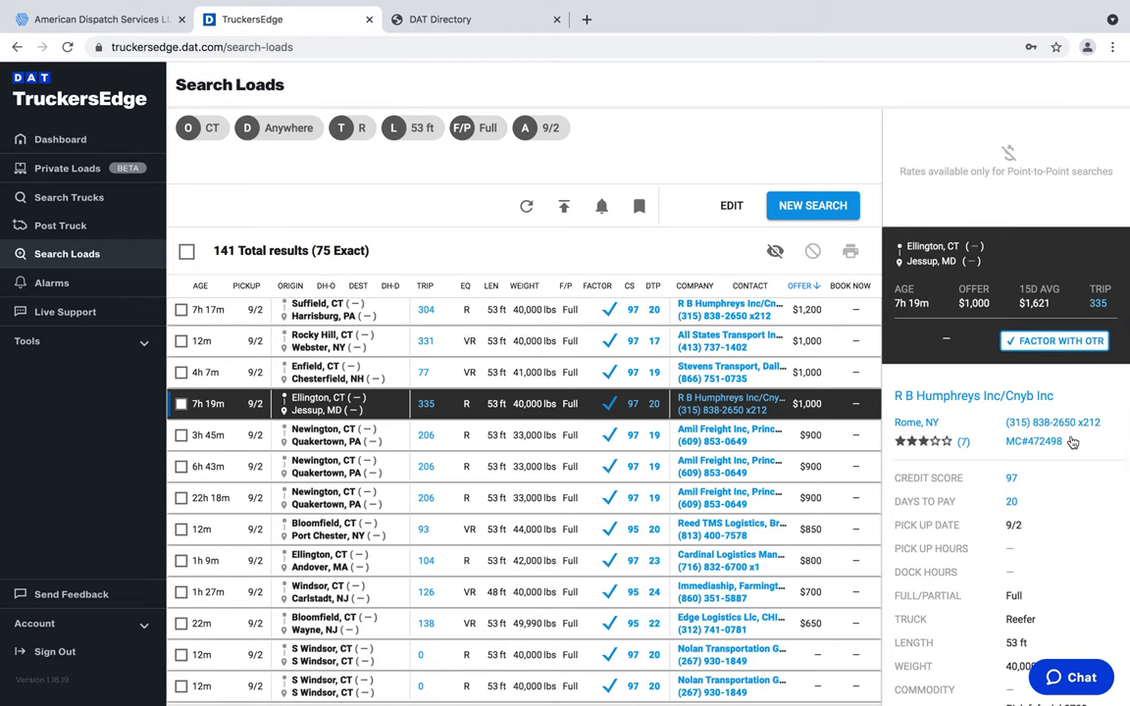
scroll(1082, 506, down, 2)
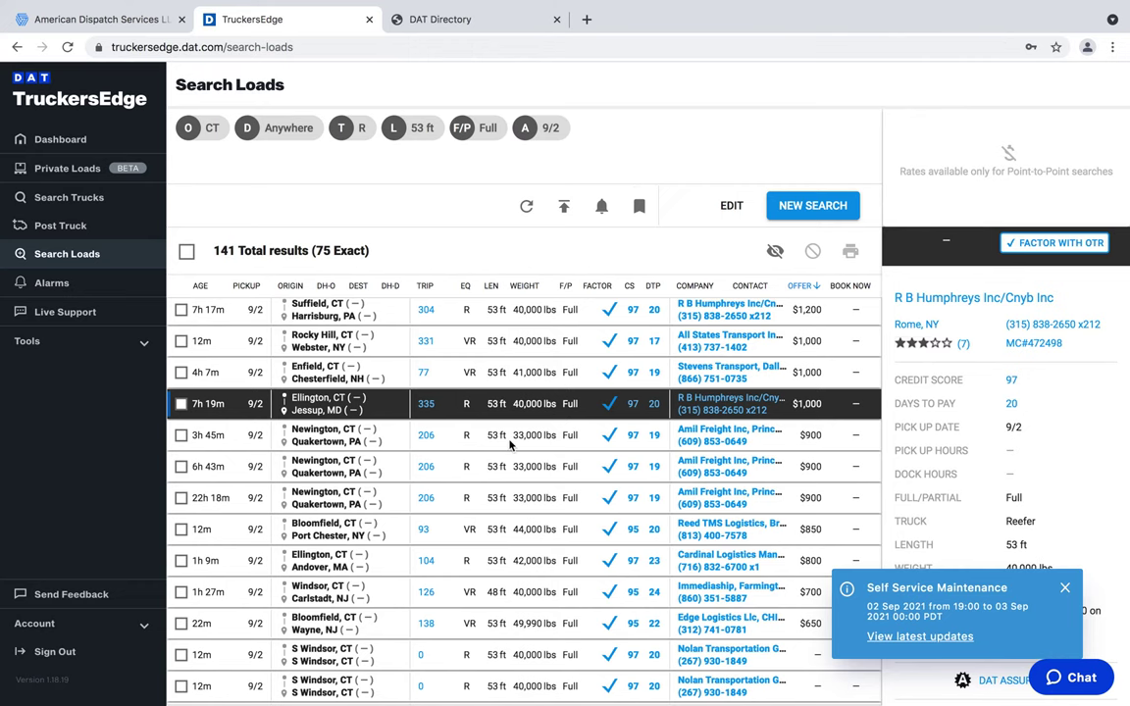
Look through the remaining load results and sort them by Factor in ascending order
scroll(510, 444, down, 5)
scroll(510, 445, down, 7)
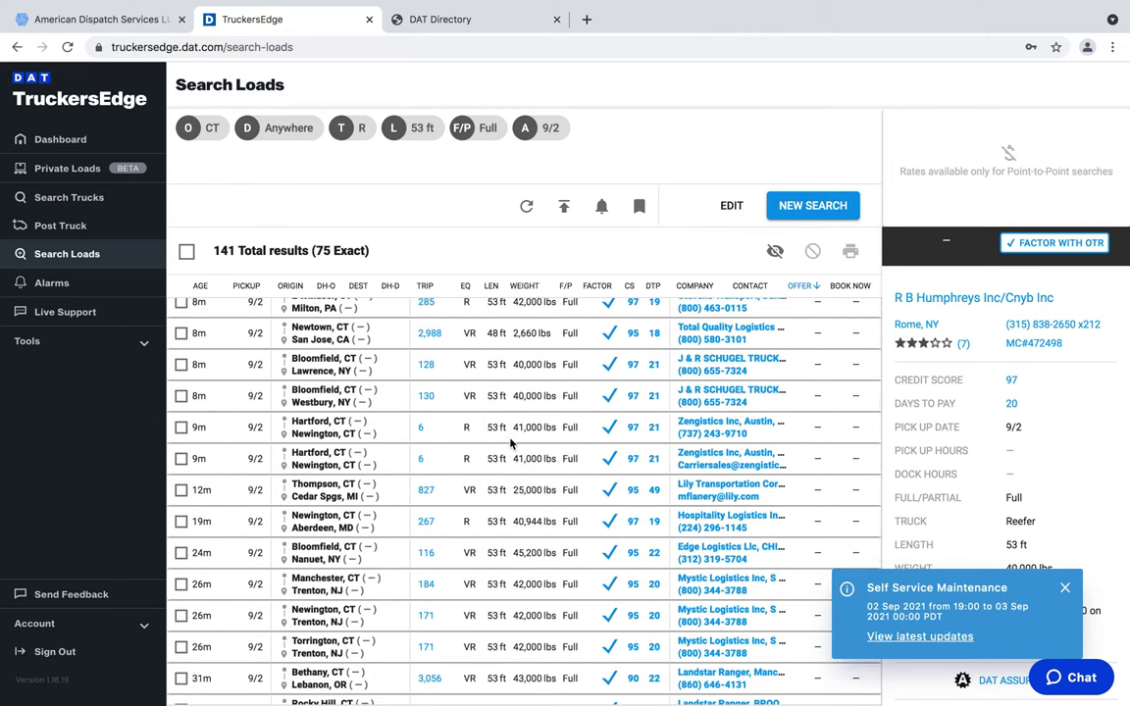
scroll(510, 444, down, 5)
click(594, 284)
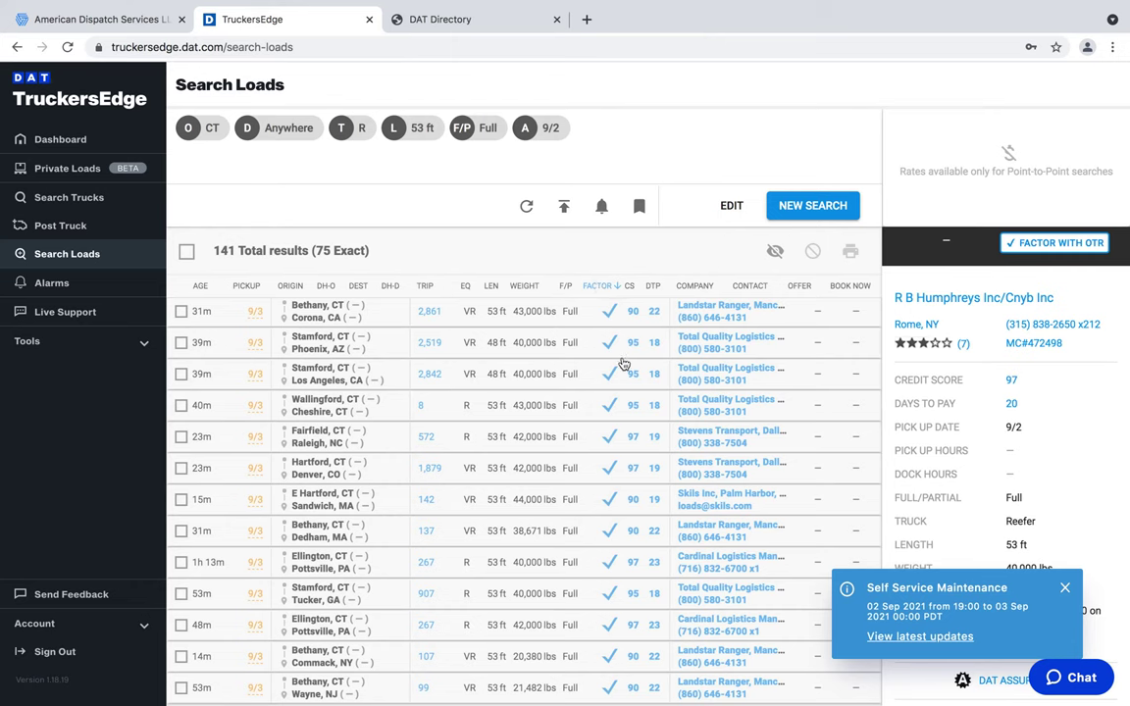
click(610, 314)
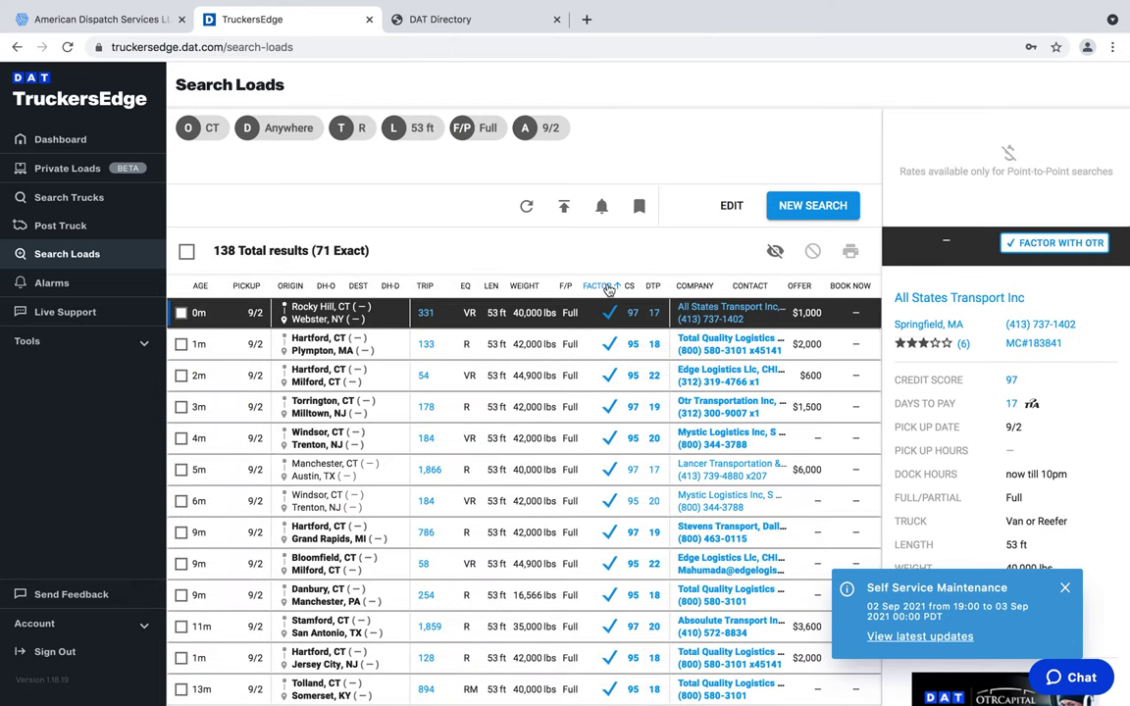
click(606, 286)
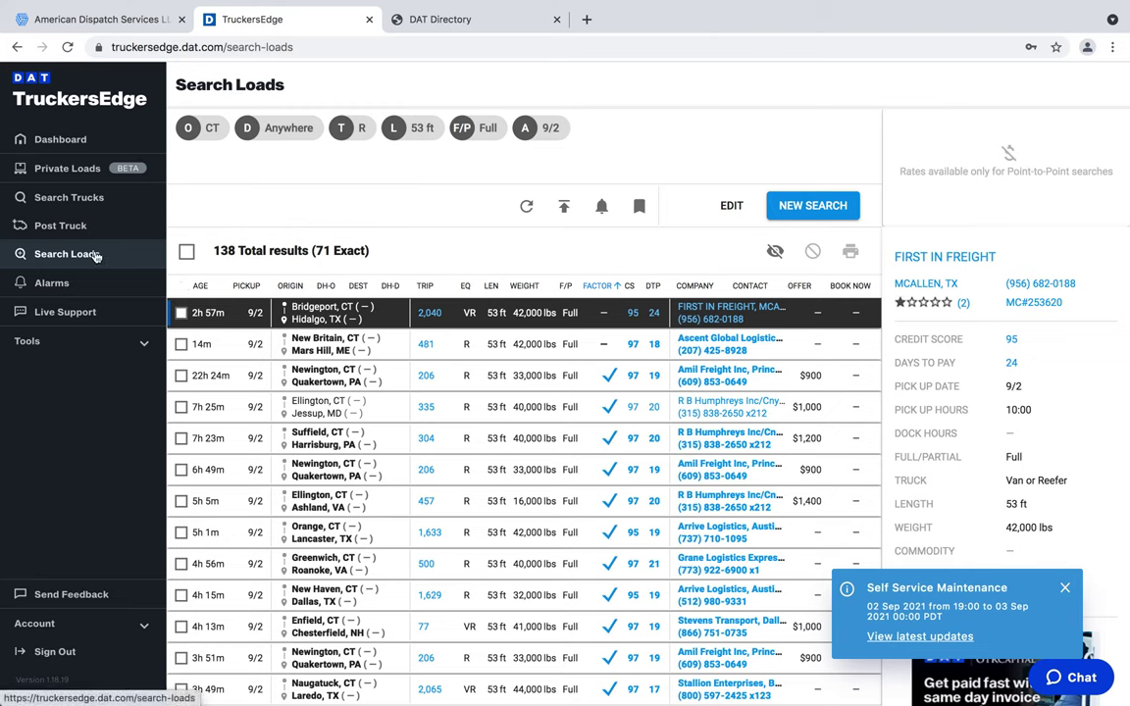
Select the Los Angeles, CA to CA load alarm and turn on its notification
click(59, 284)
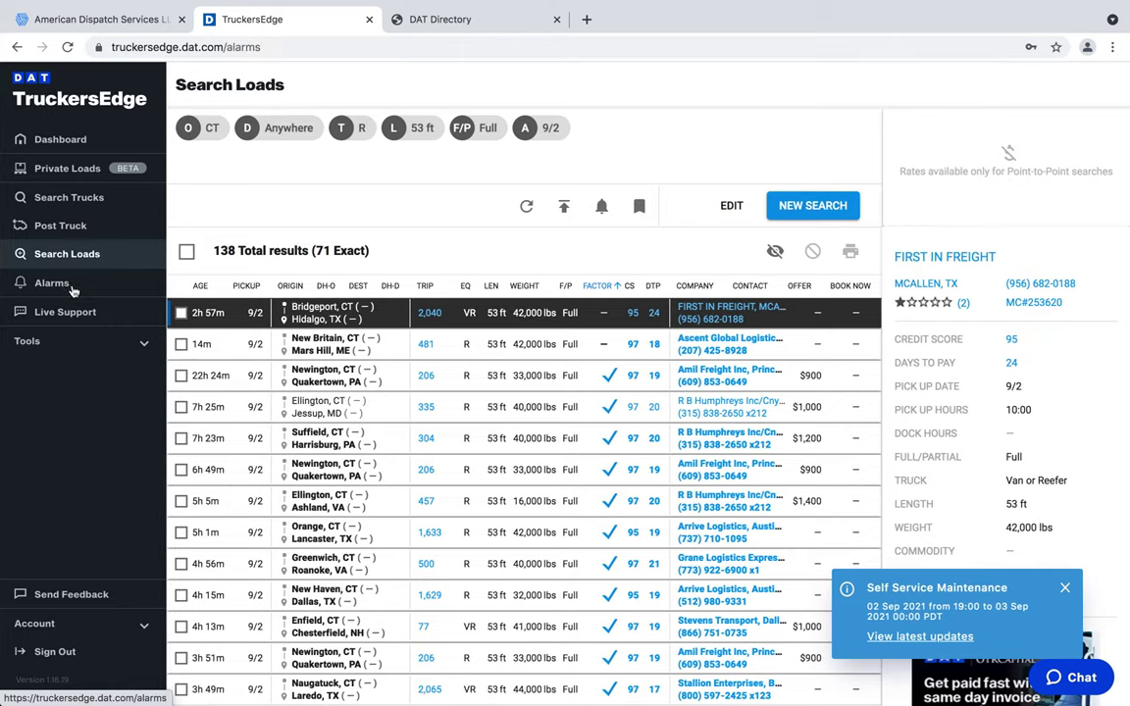
click(196, 187)
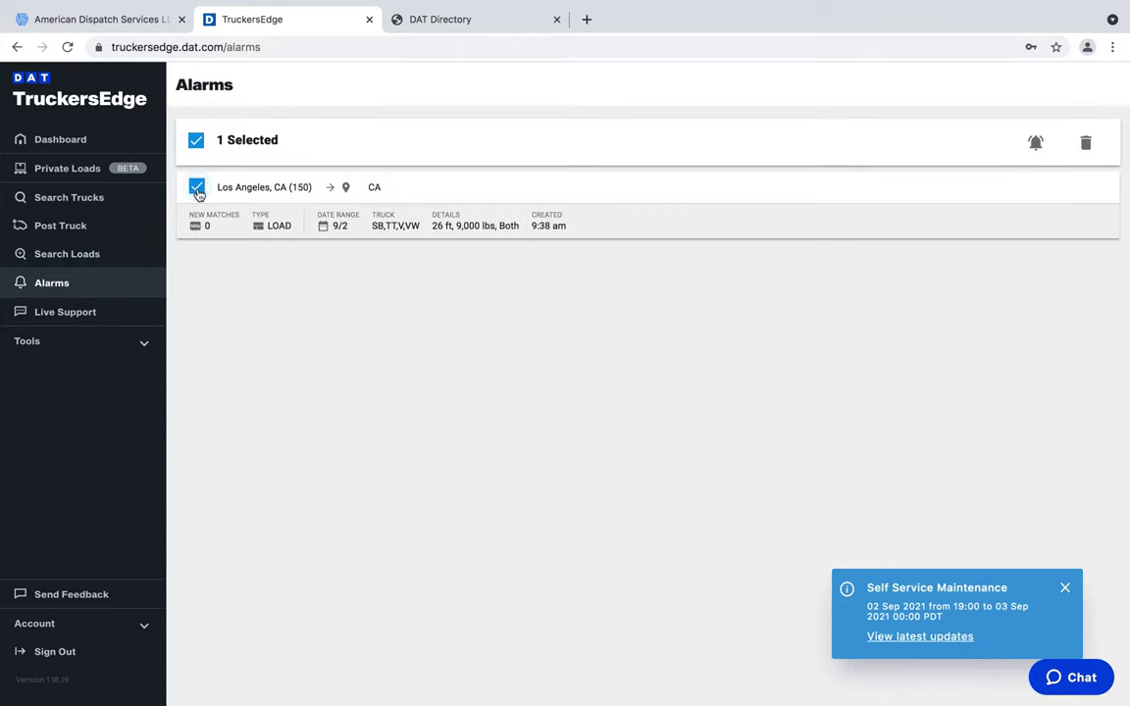
click(1035, 144)
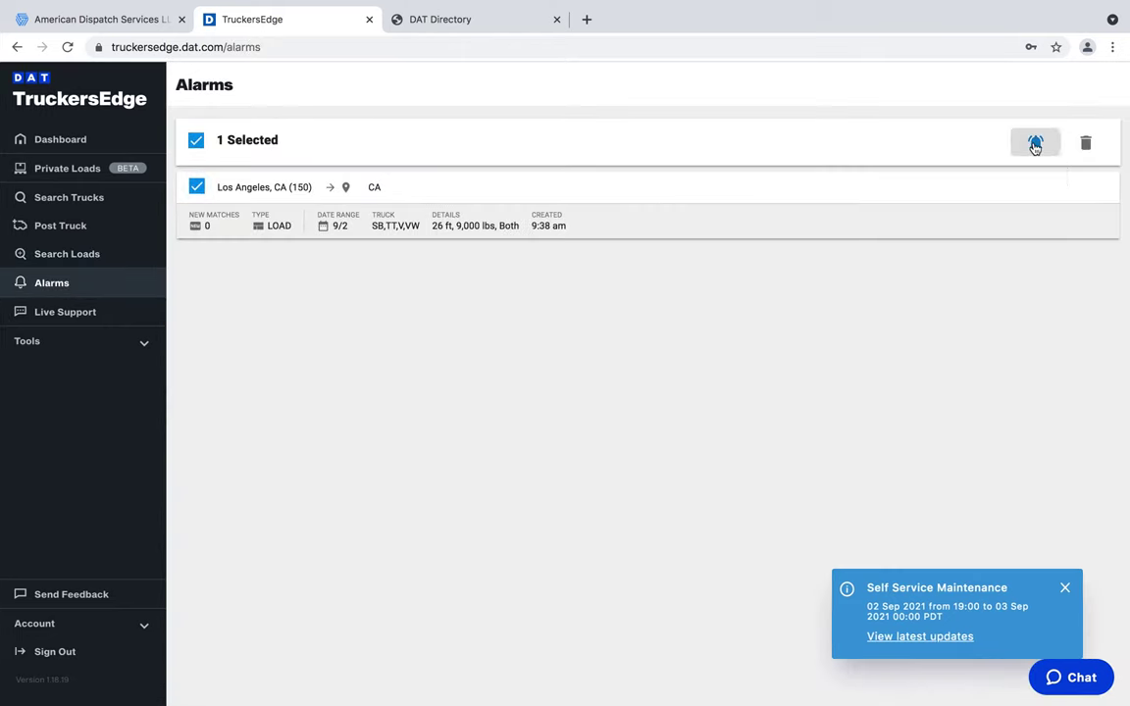
View the Los Angeles alarm's load matches, including the Corona to San Francisco load, and close the matches page
click(290, 192)
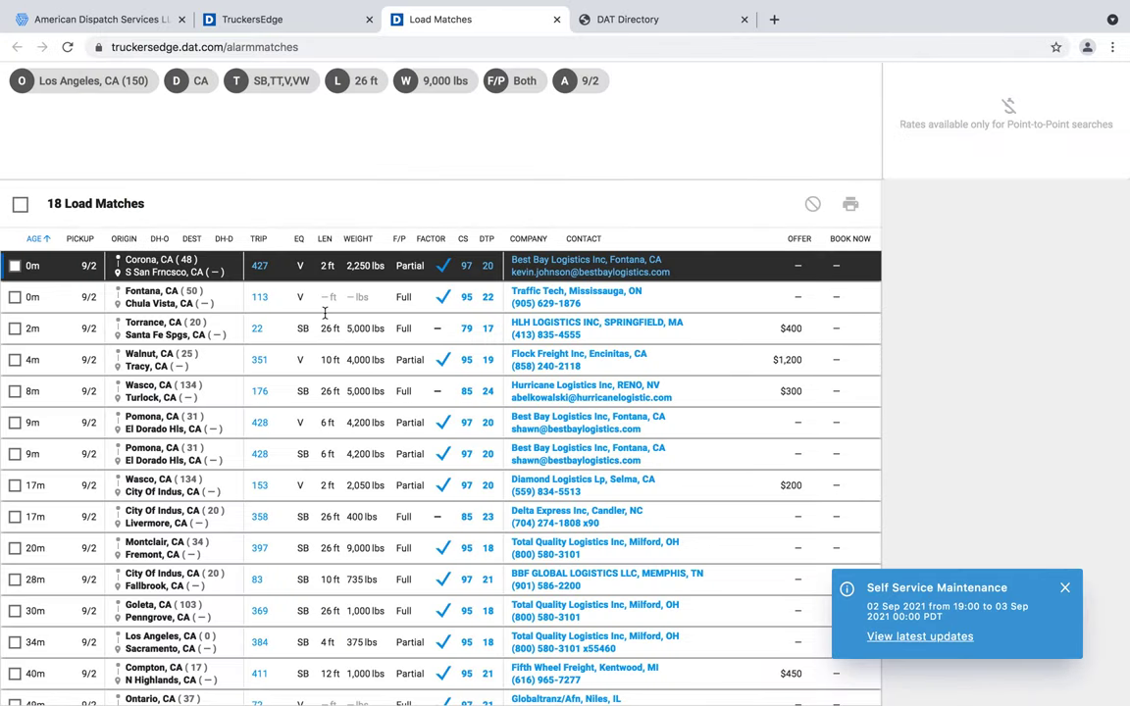
click(294, 275)
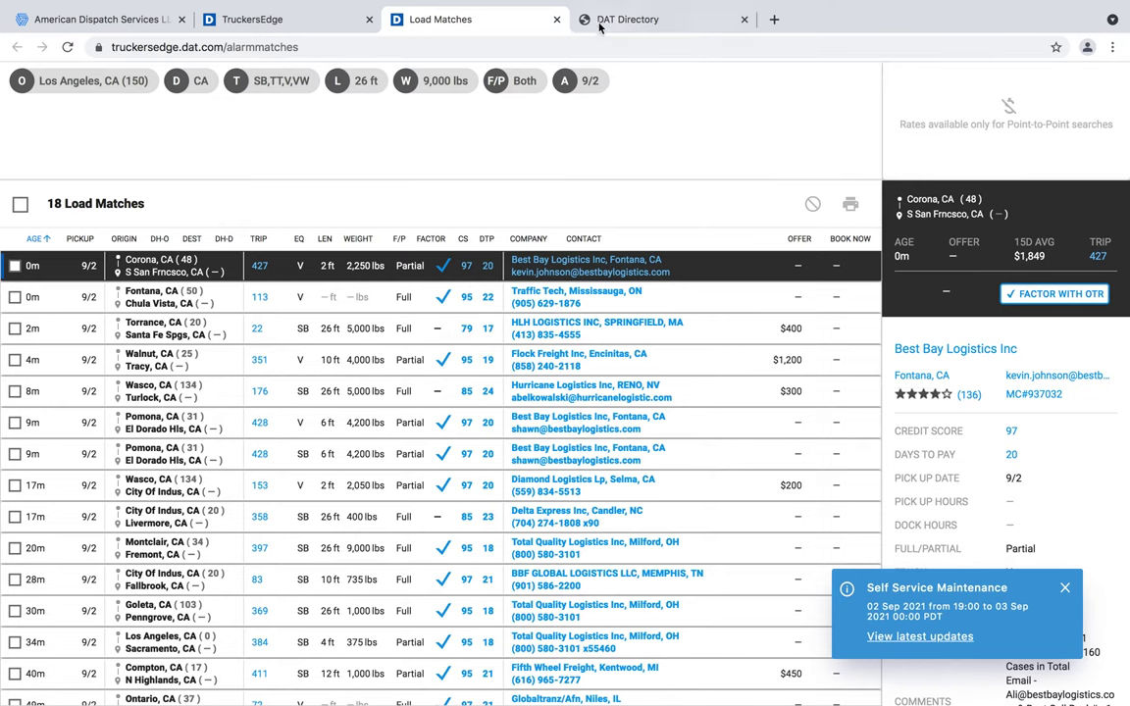
click(557, 20)
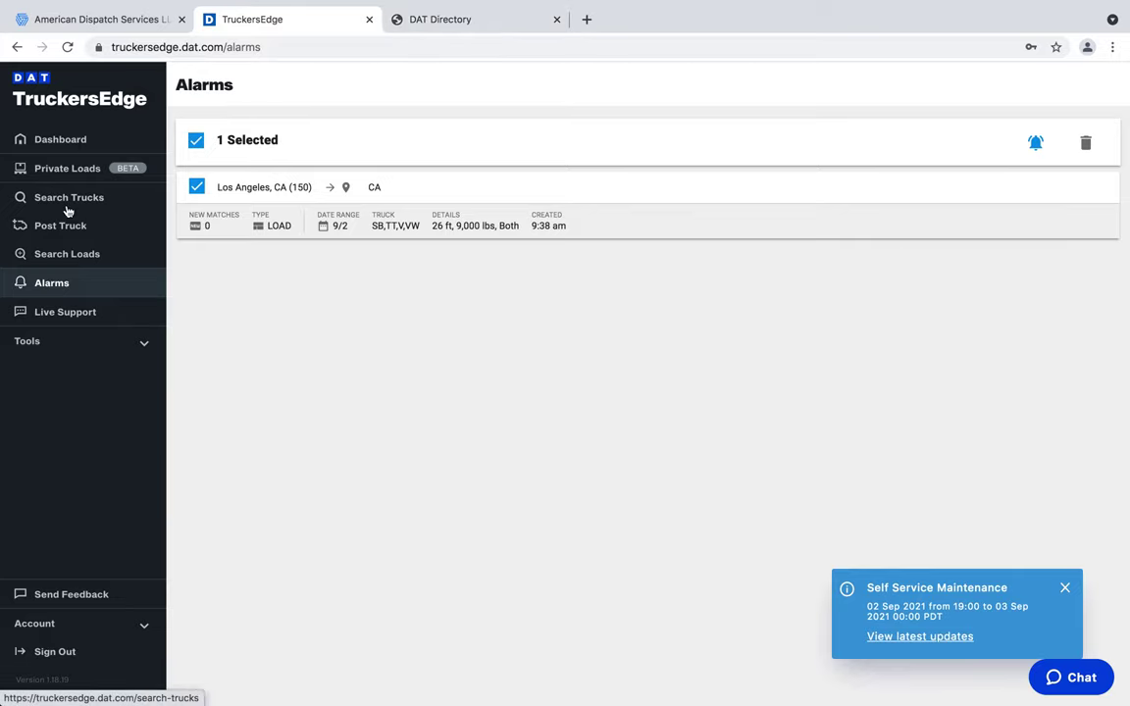
Look at the Search Trucks form and open the Private Loads page
click(66, 253)
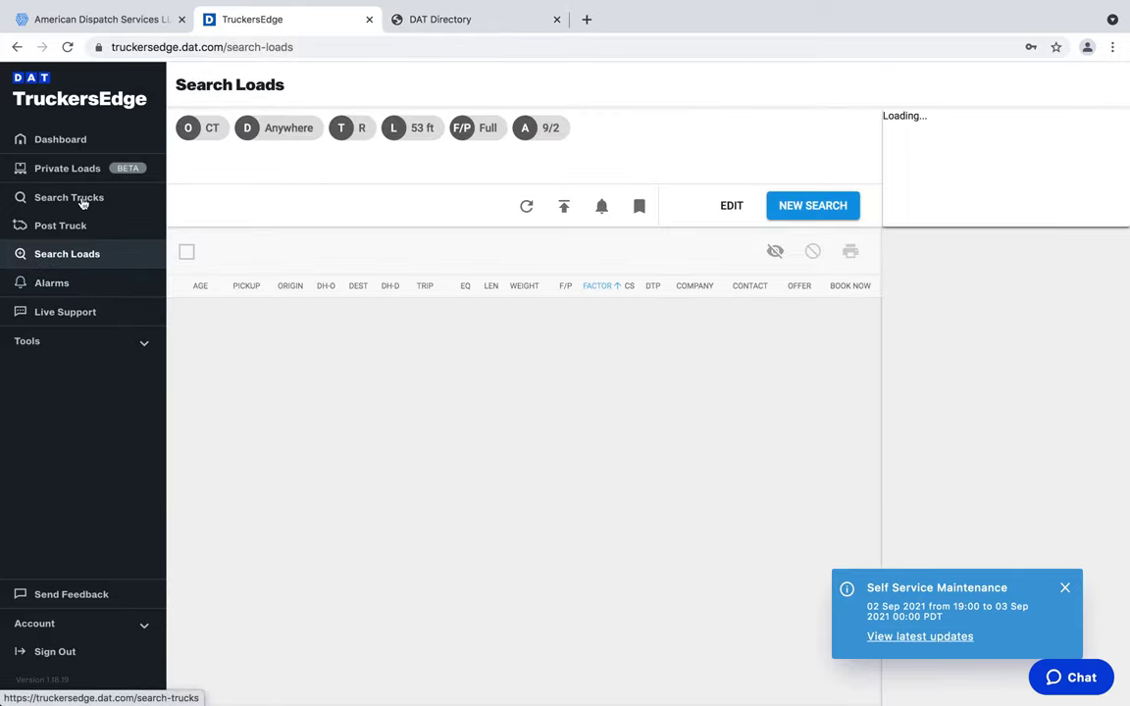
click(68, 197)
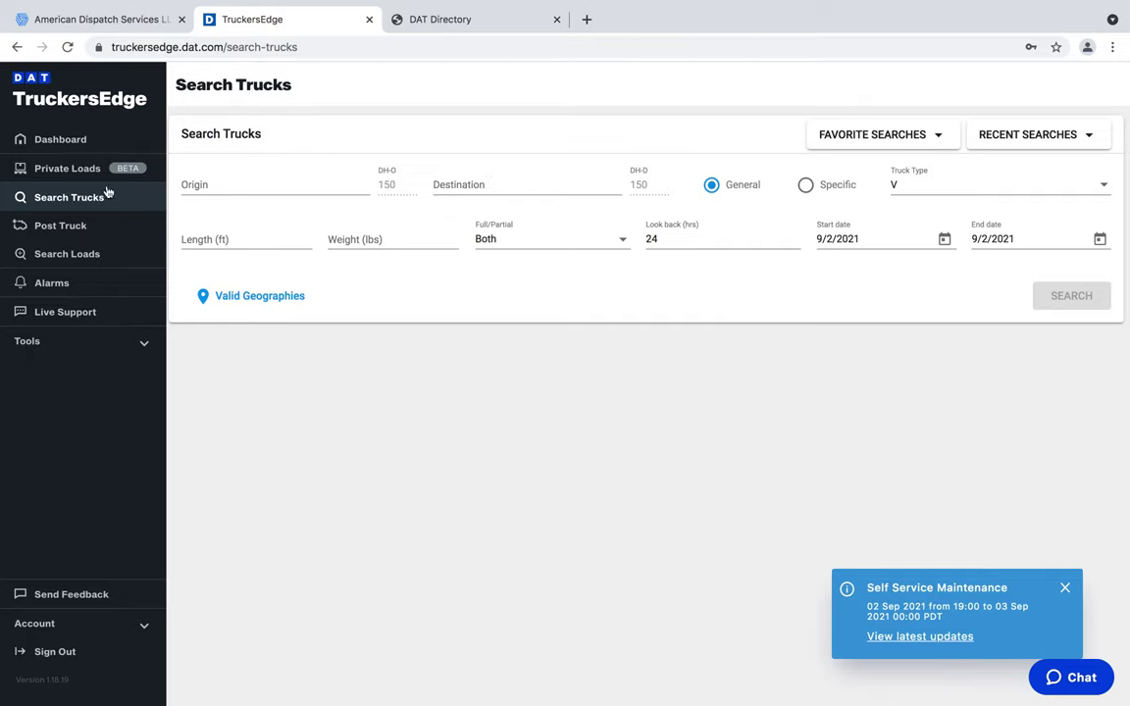
click(63, 171)
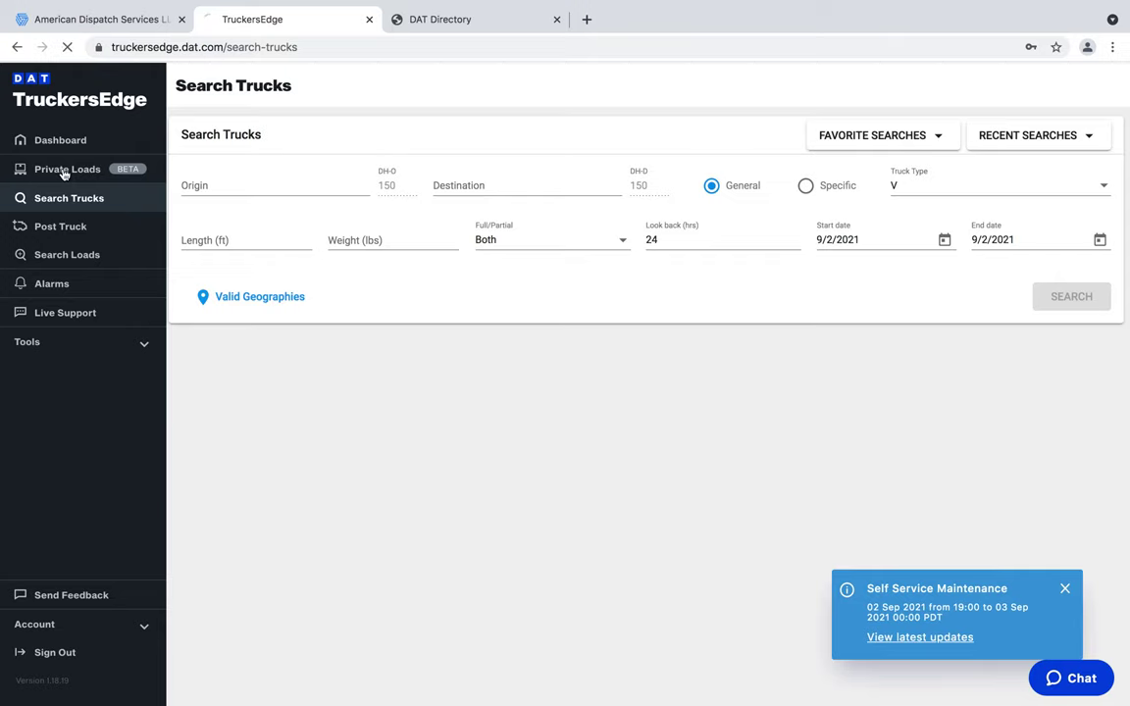
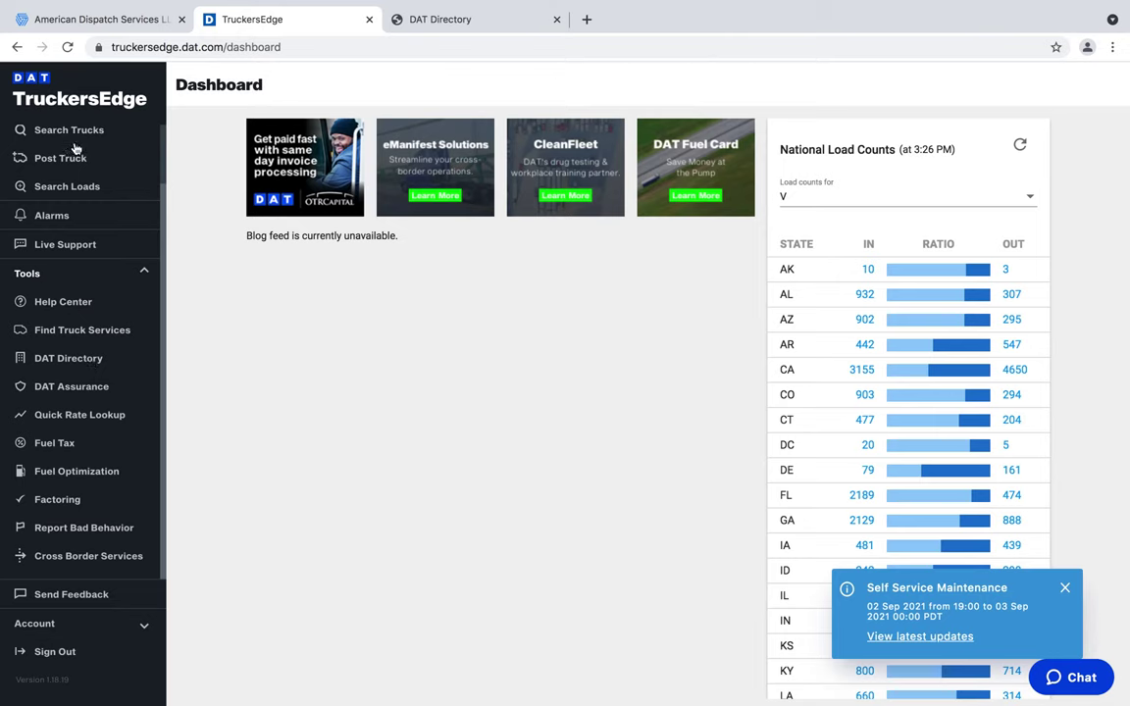
Search for full 53 ft loads from CT with truck type R on 9/2/2021 and review the first result's details
click(70, 197)
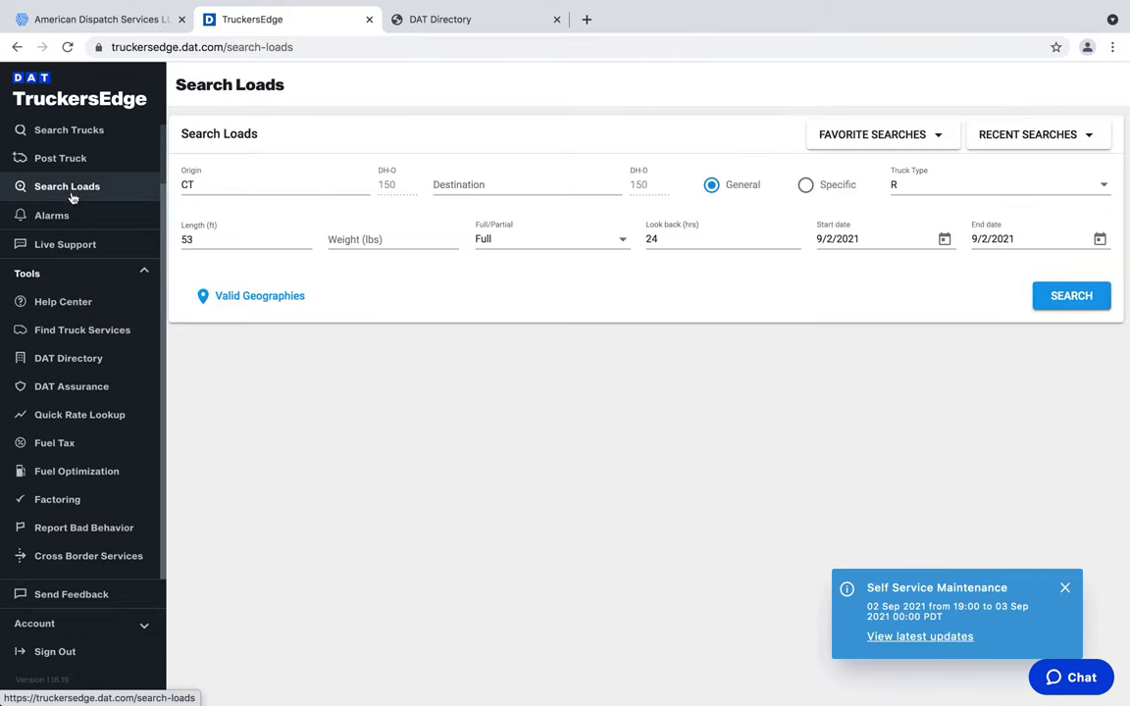
click(1071, 295)
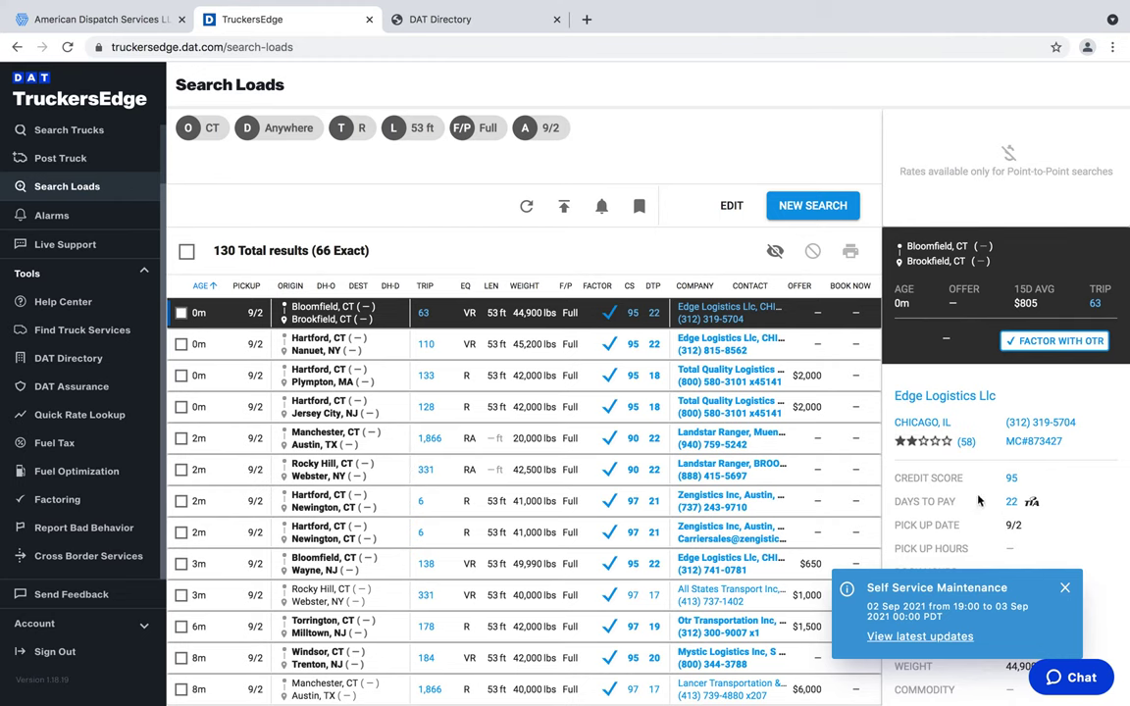
scroll(1005, 490, down, 5)
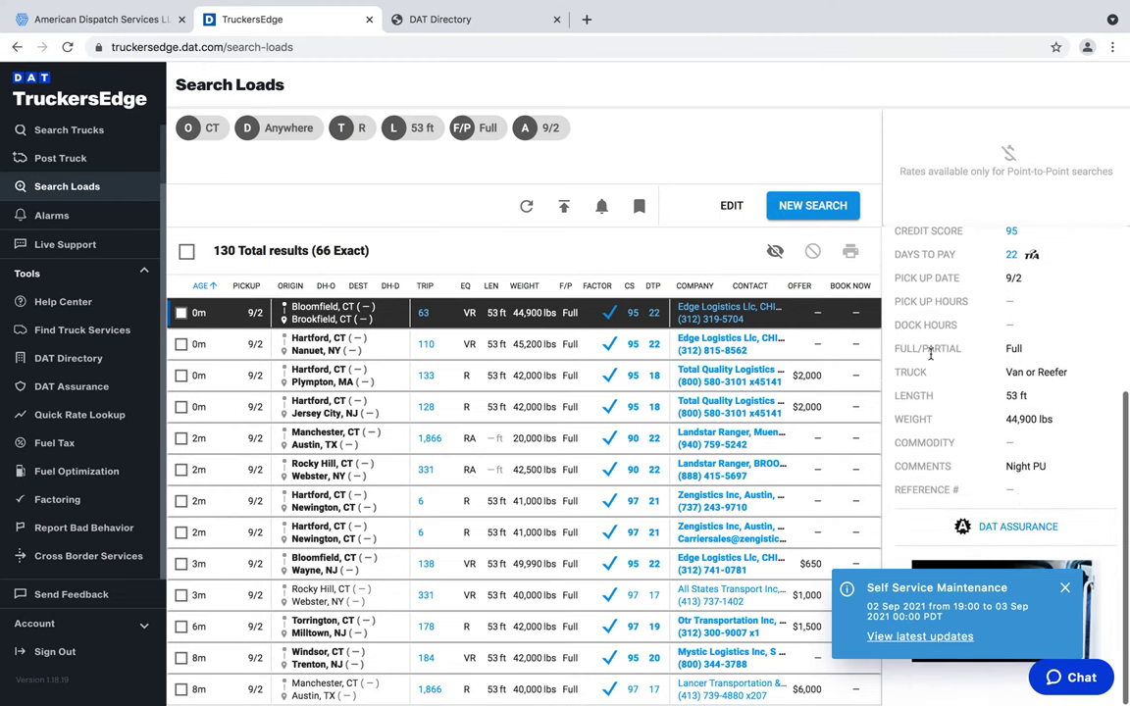
Review the Hartford, CT to Nanuet, NY load's details and view Edge Logistics Llc's directory profile
click(817, 344)
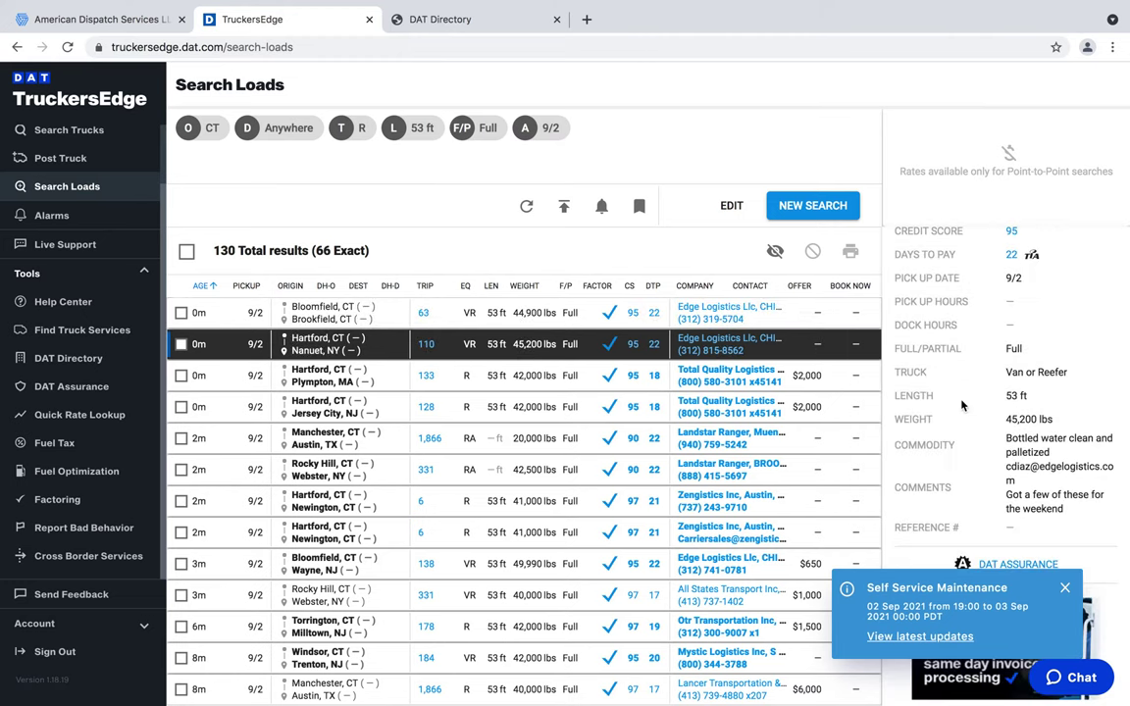
scroll(981, 432, down, 5)
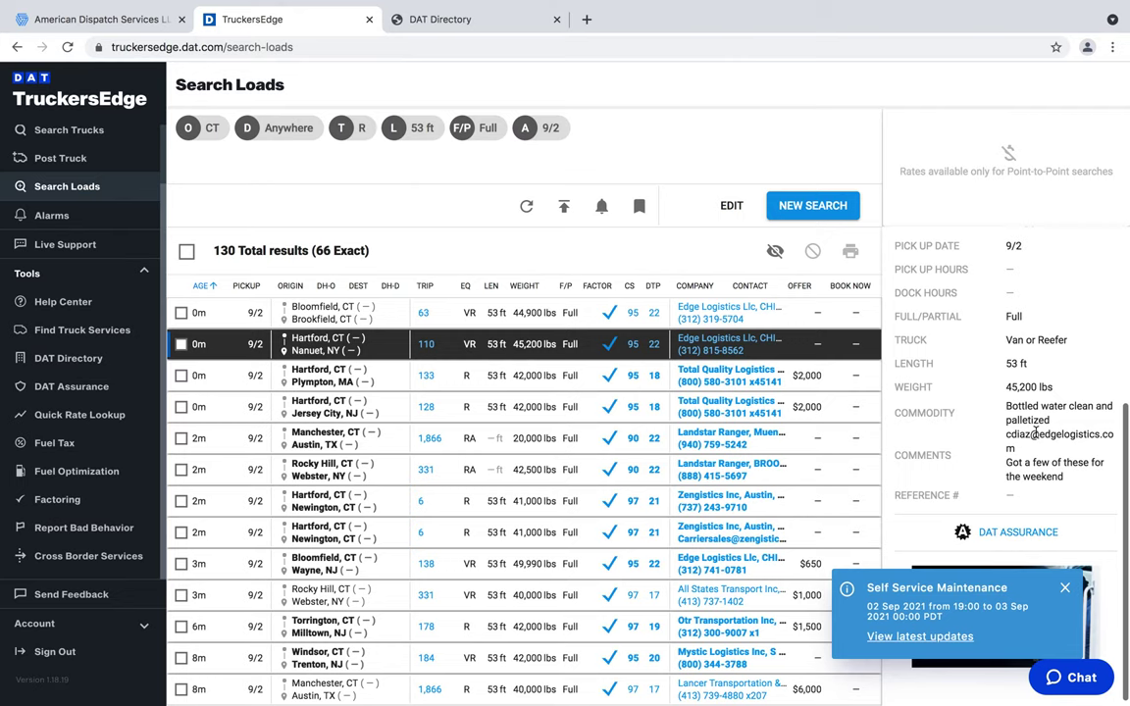
scroll(1034, 436, up, 2)
scroll(1034, 435, up, 2)
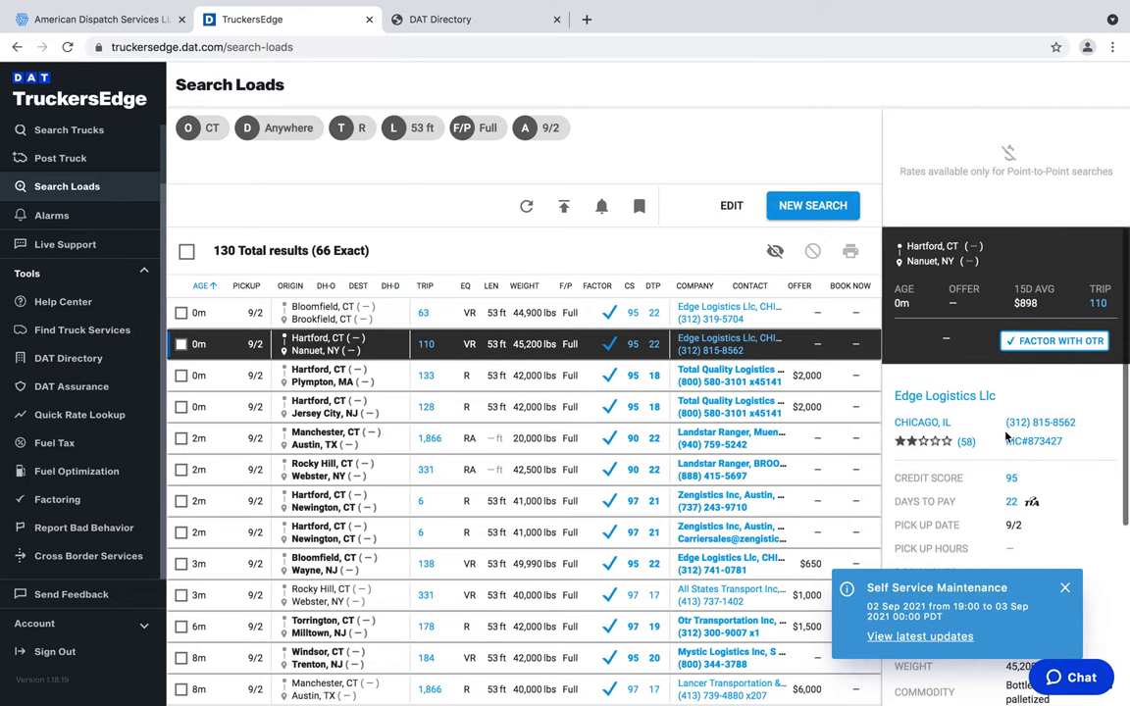
click(958, 405)
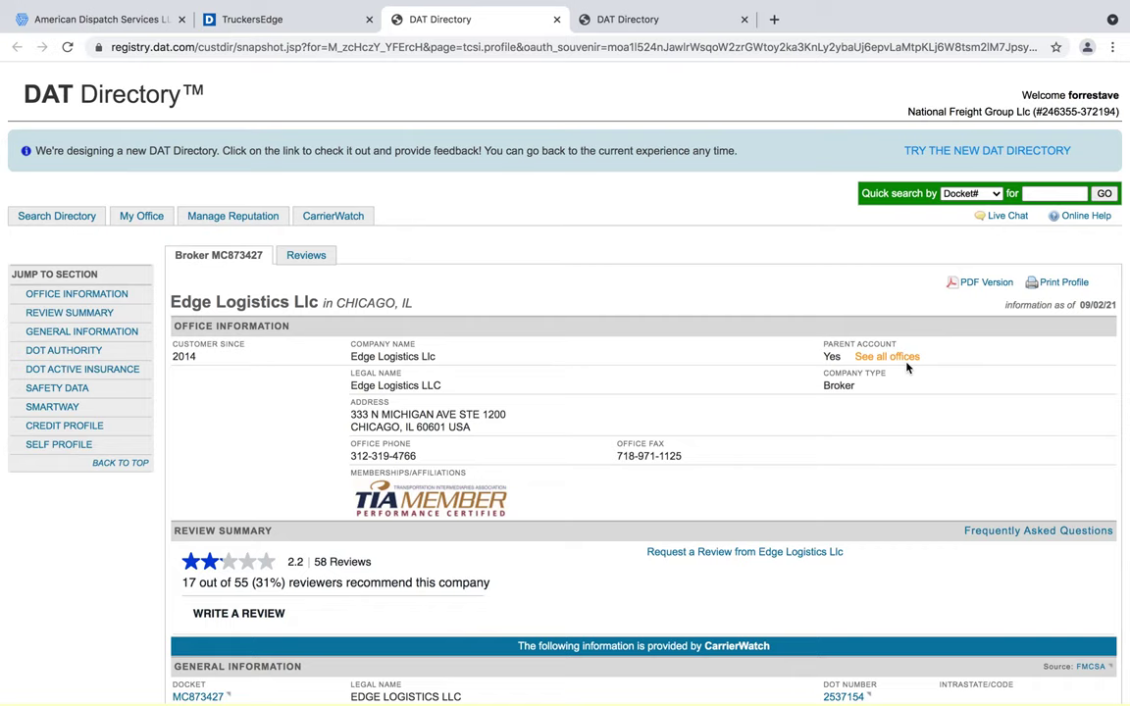
scroll(883, 365, down, 1)
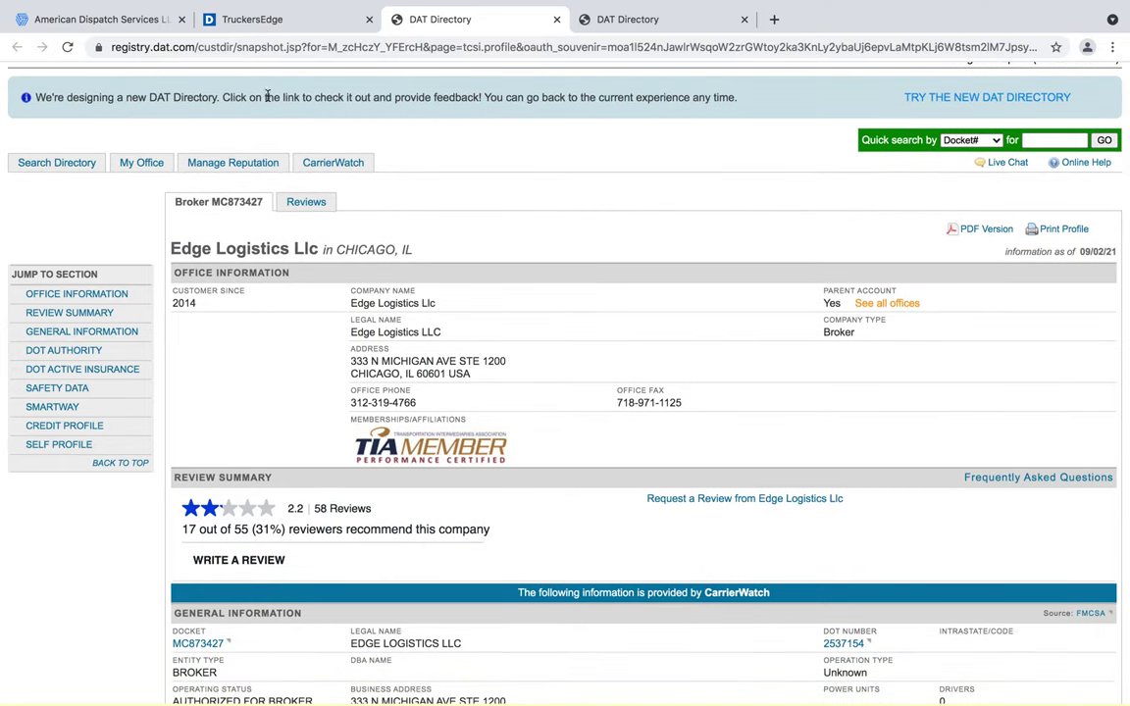
Examine Edge Logistics Llc's directory profile, from its general information and DOT authority through insurance and safety data to the credit profile
scroll(656, 471, down, 5)
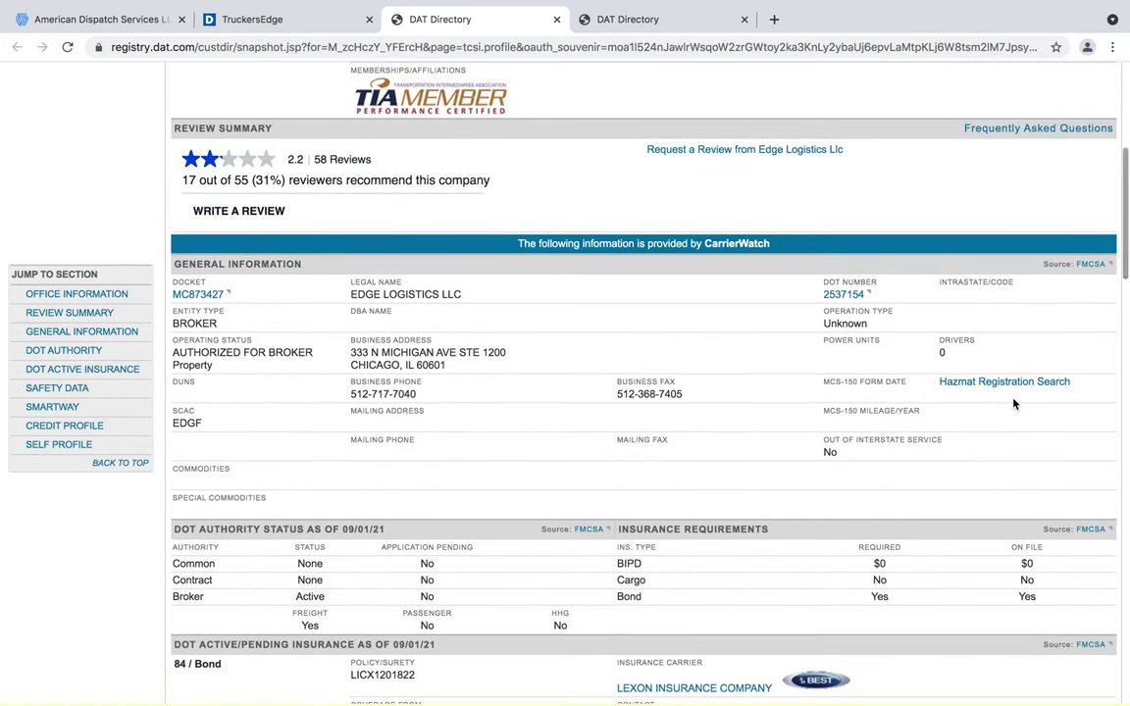
scroll(478, 396, down, 5)
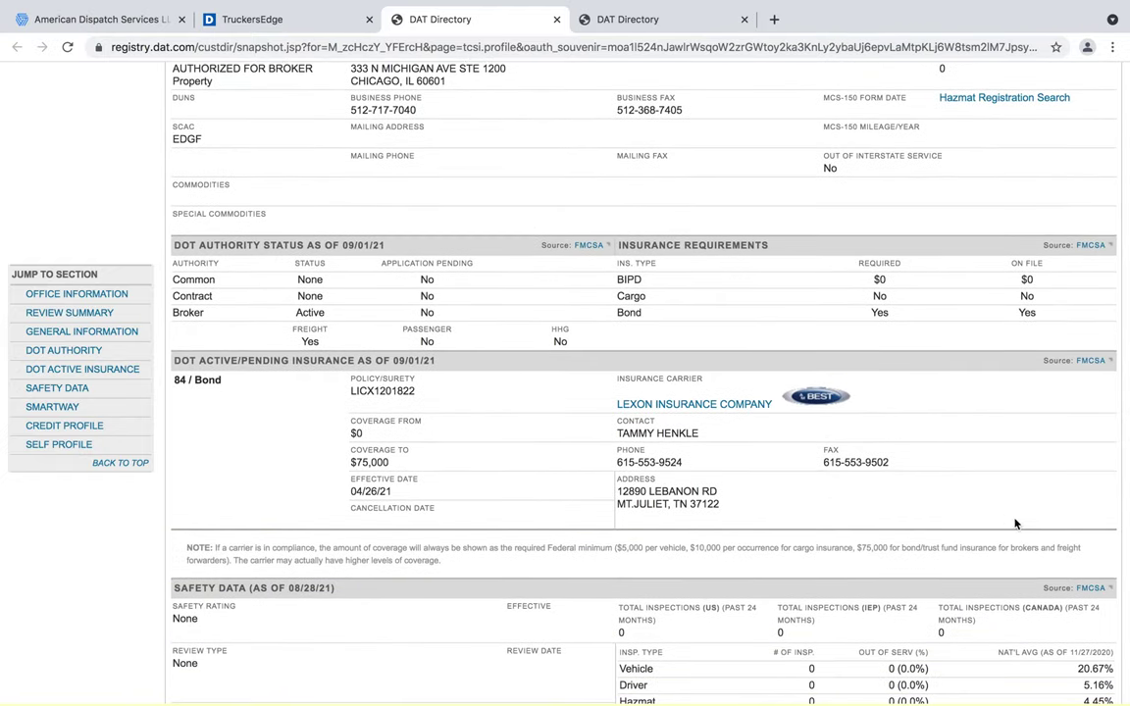
scroll(687, 520, down, 6)
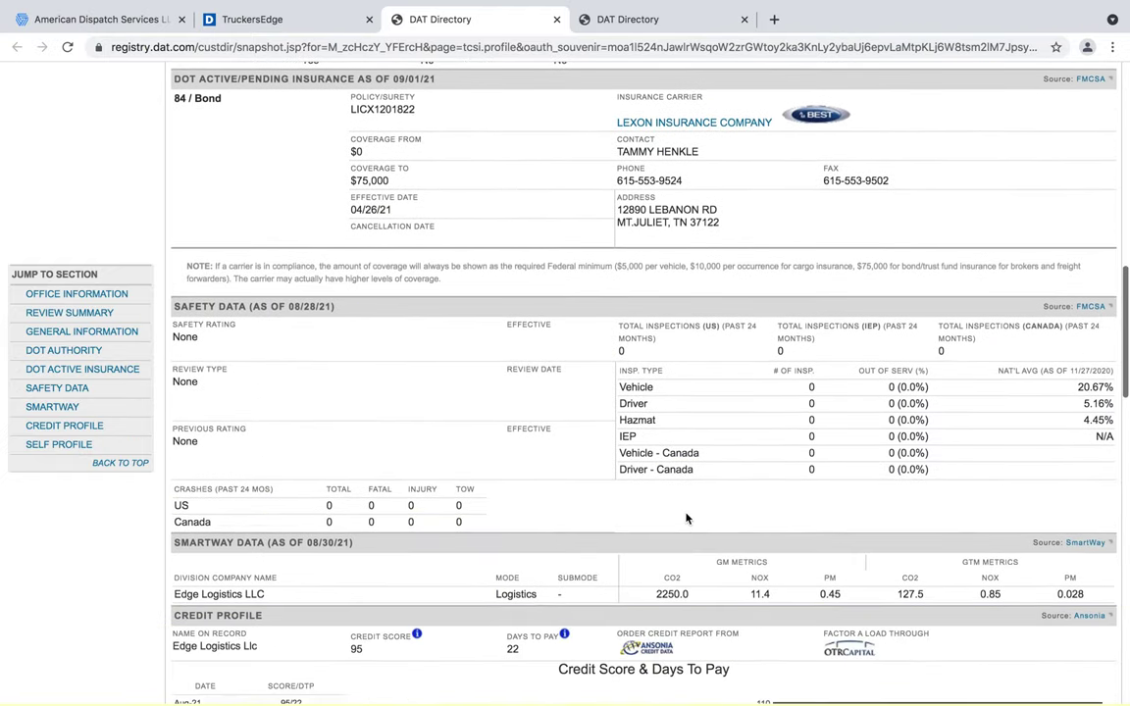
scroll(686, 515, down, 3)
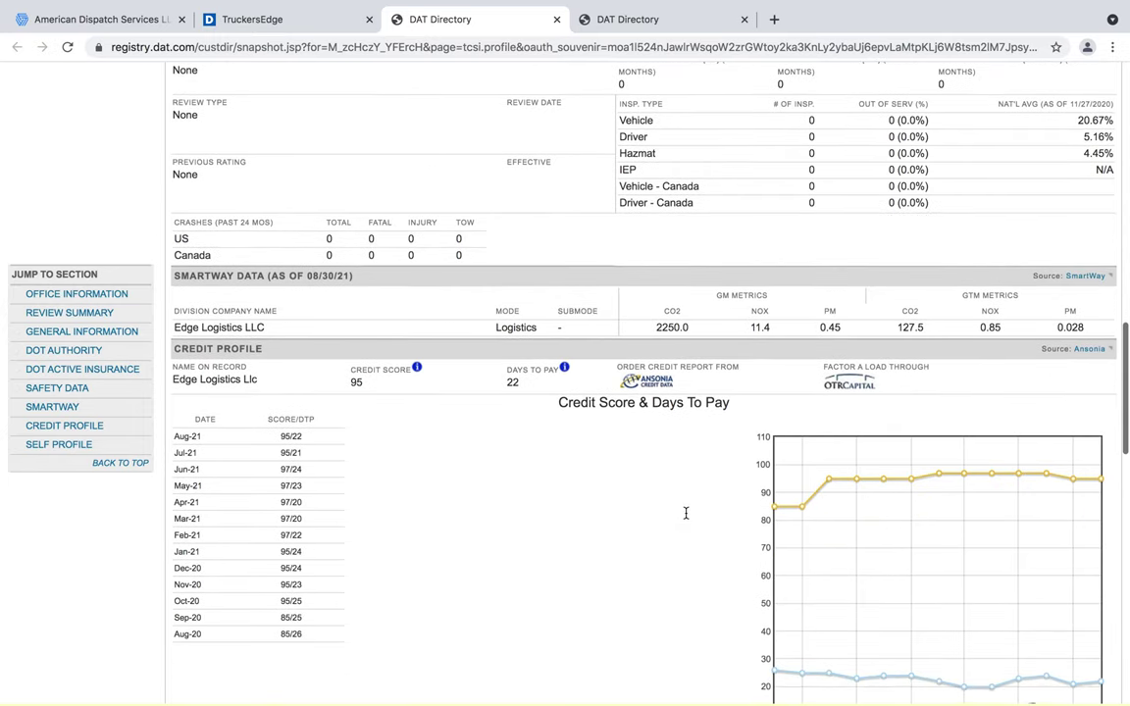
scroll(686, 513, down, 1)
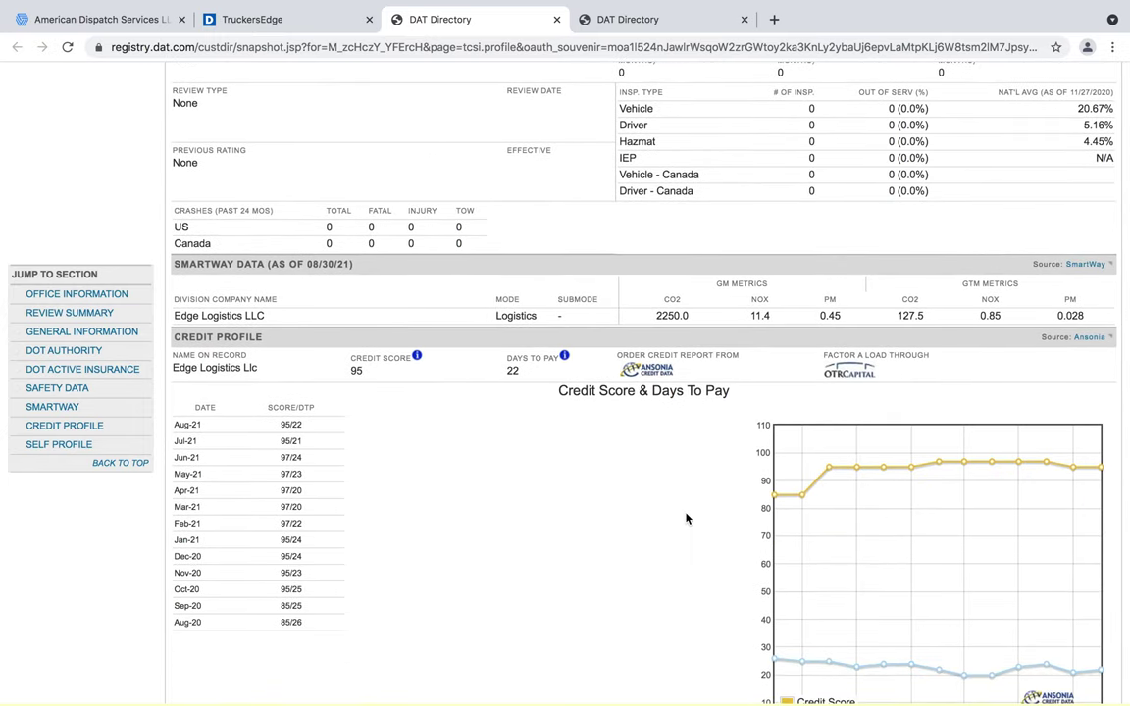
scroll(686, 519, down, 4)
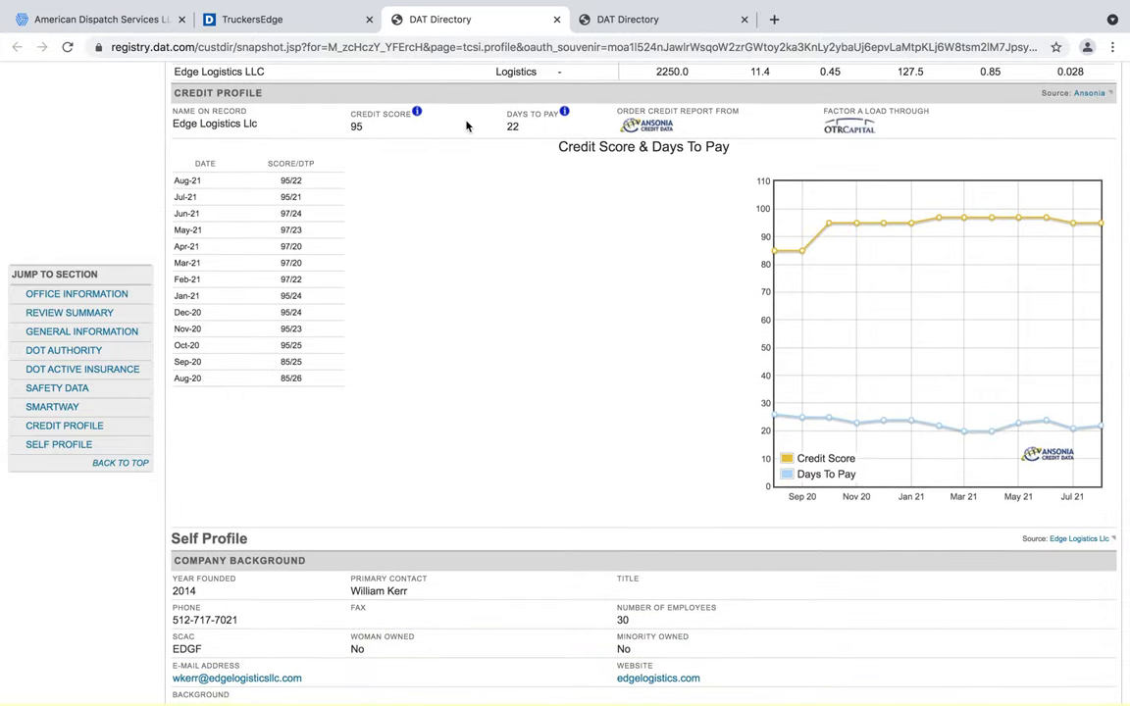
scroll(658, 537, down, 2)
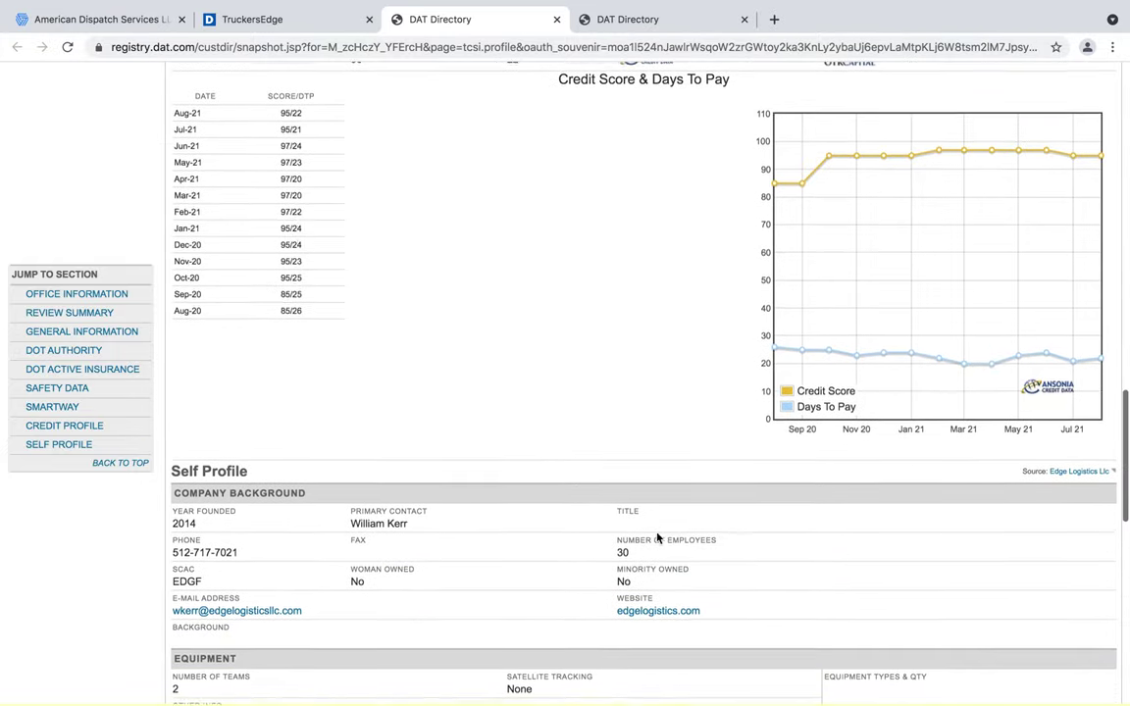
scroll(659, 538, down, 3)
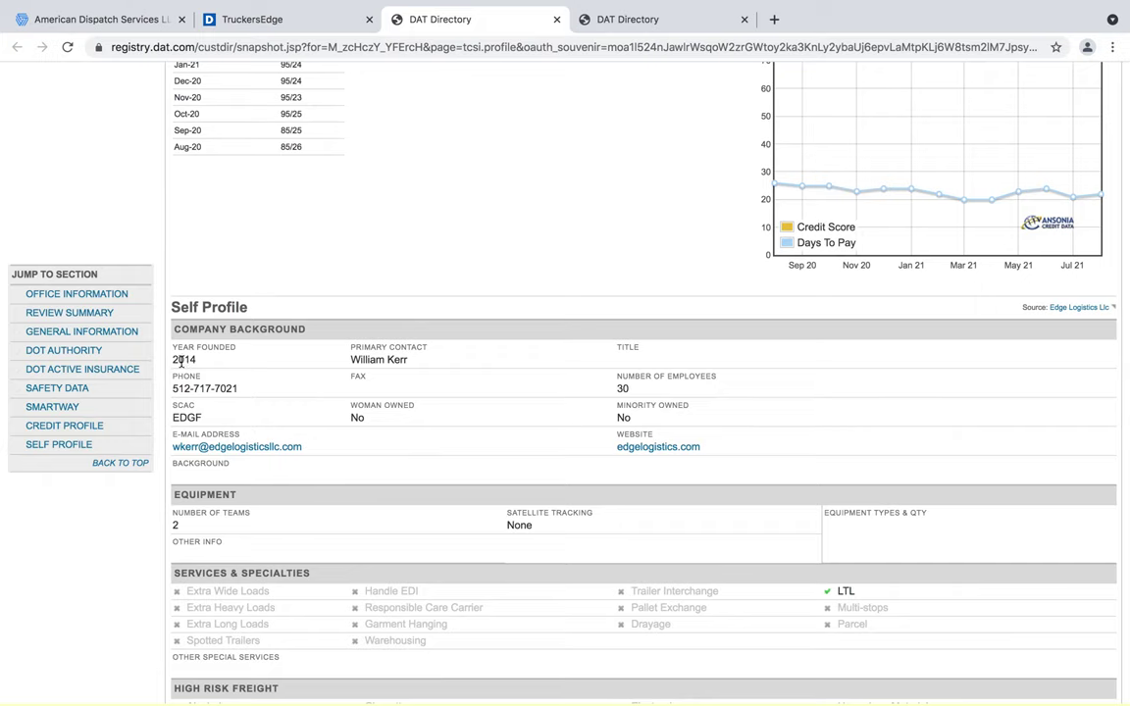
Go to the broker's Credit Profile section and examine its credit score and days-to-pay history
click(100, 430)
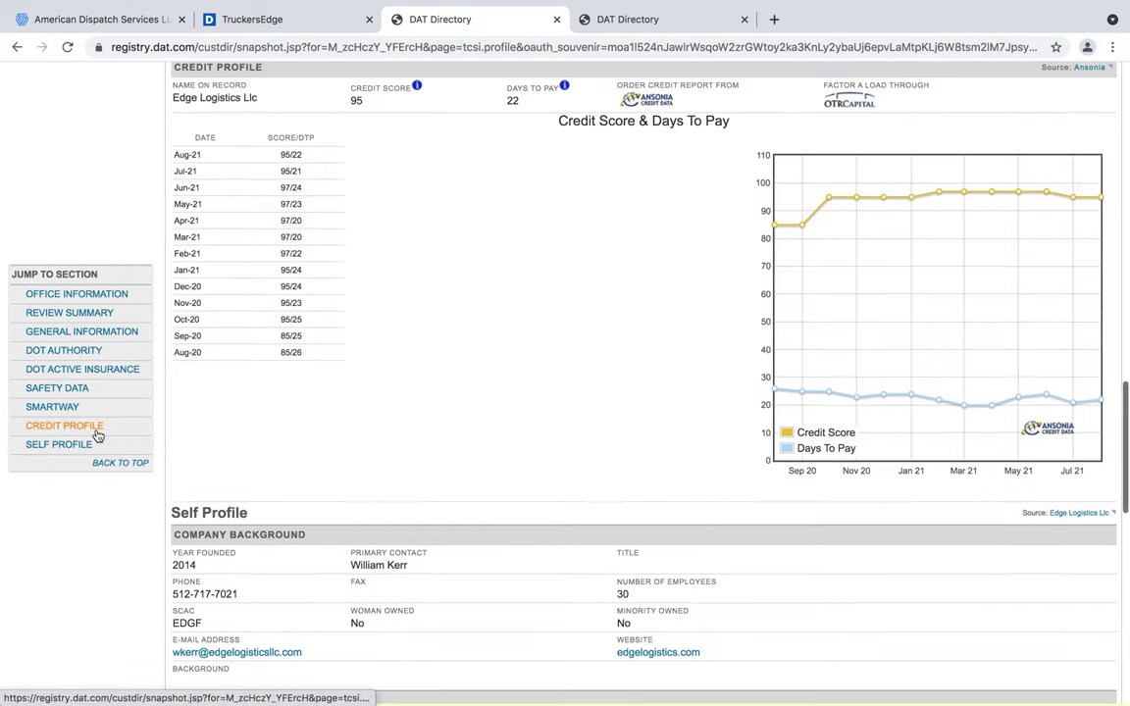
scroll(444, 433, down, 1)
scroll(445, 433, up, 4)
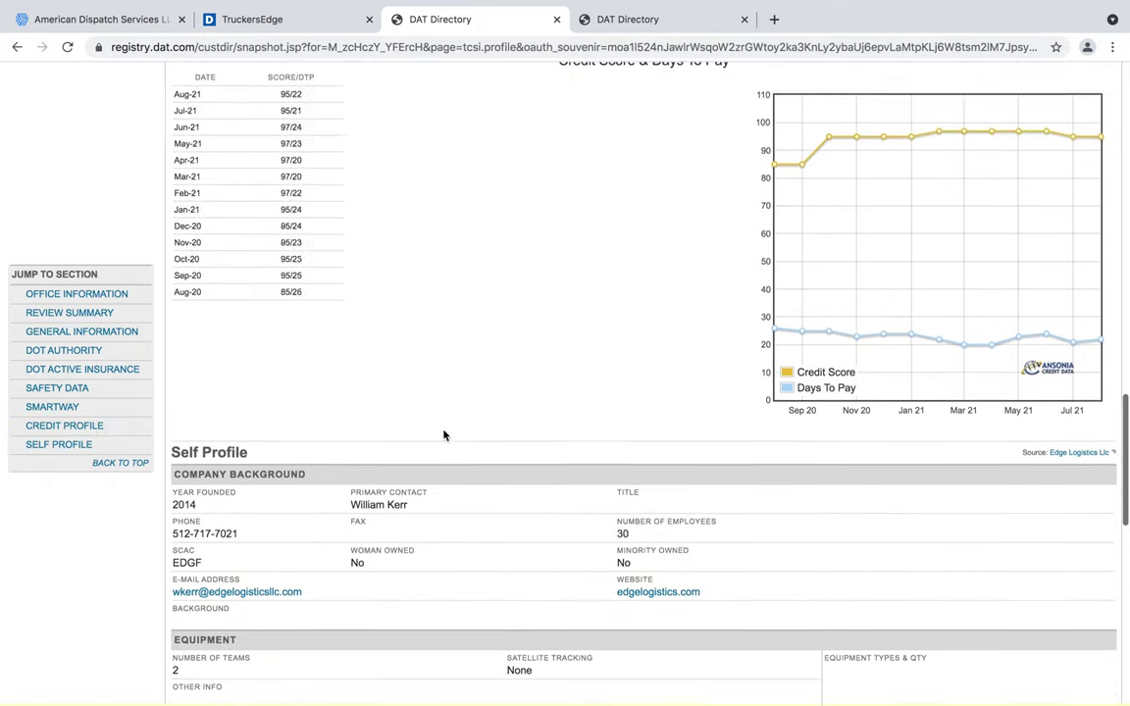
scroll(503, 430, up, 1)
scroll(738, 555, down, 1)
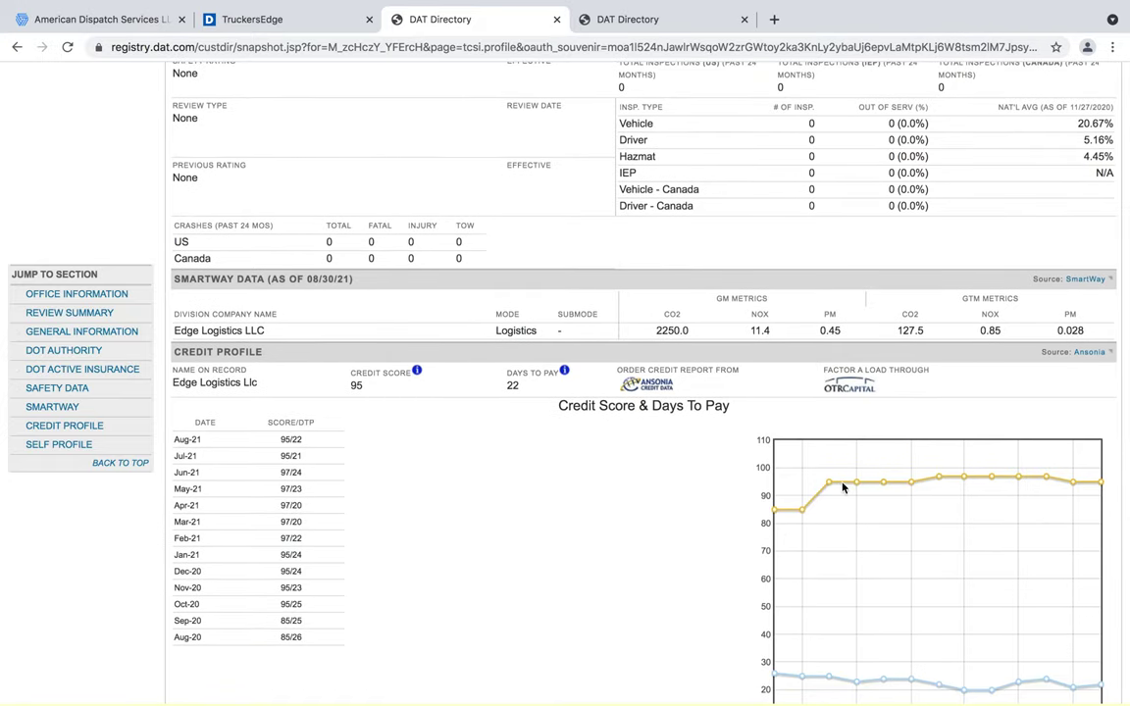
scroll(835, 620, up, 2)
scroll(835, 620, down, 4)
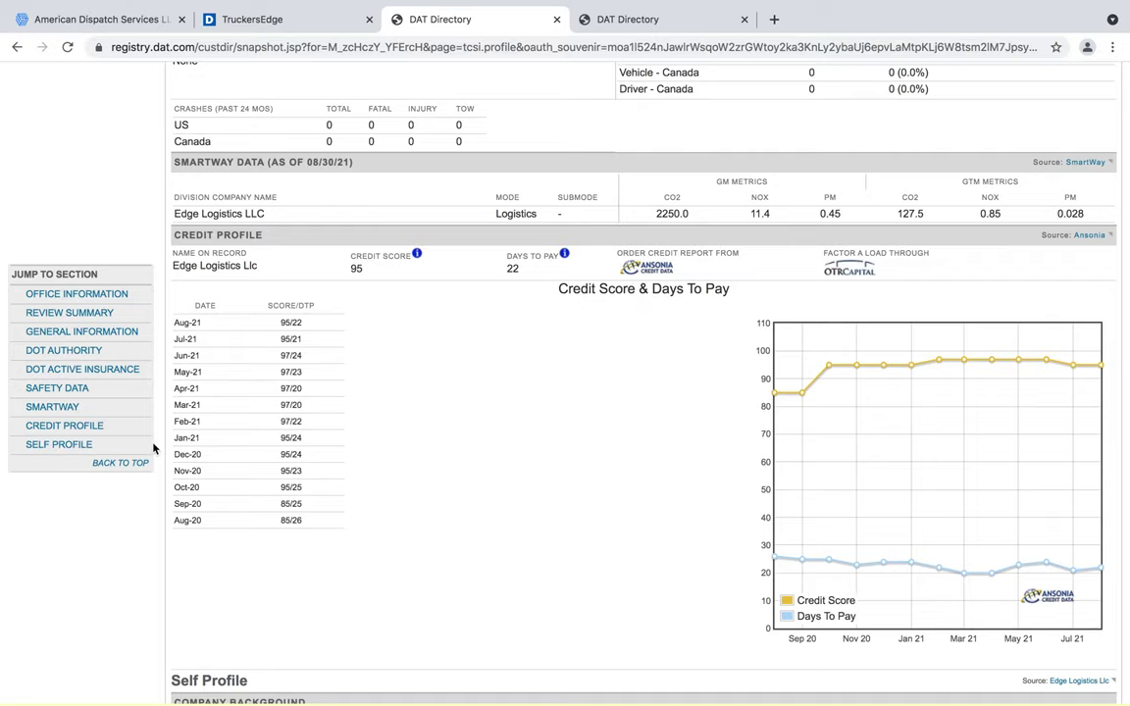
Review the broker's Self Profile, including services, operating states and preferred lanes, and return to the start of the profile
scroll(436, 445, down, 8)
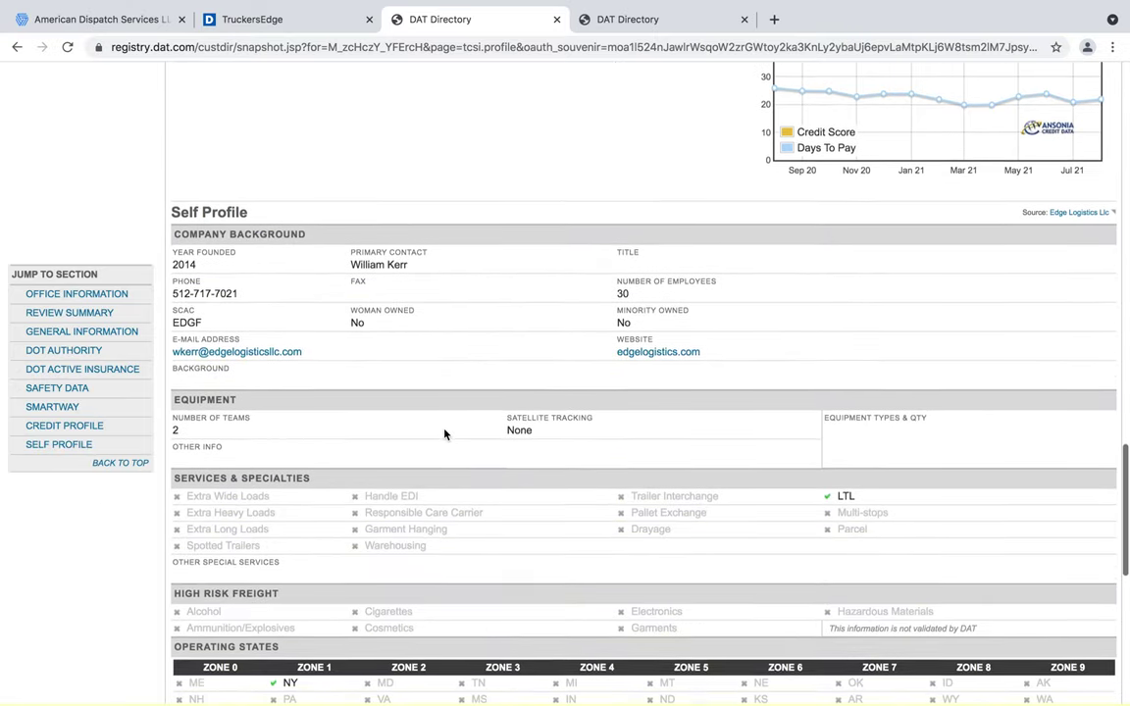
scroll(445, 435, down, 3)
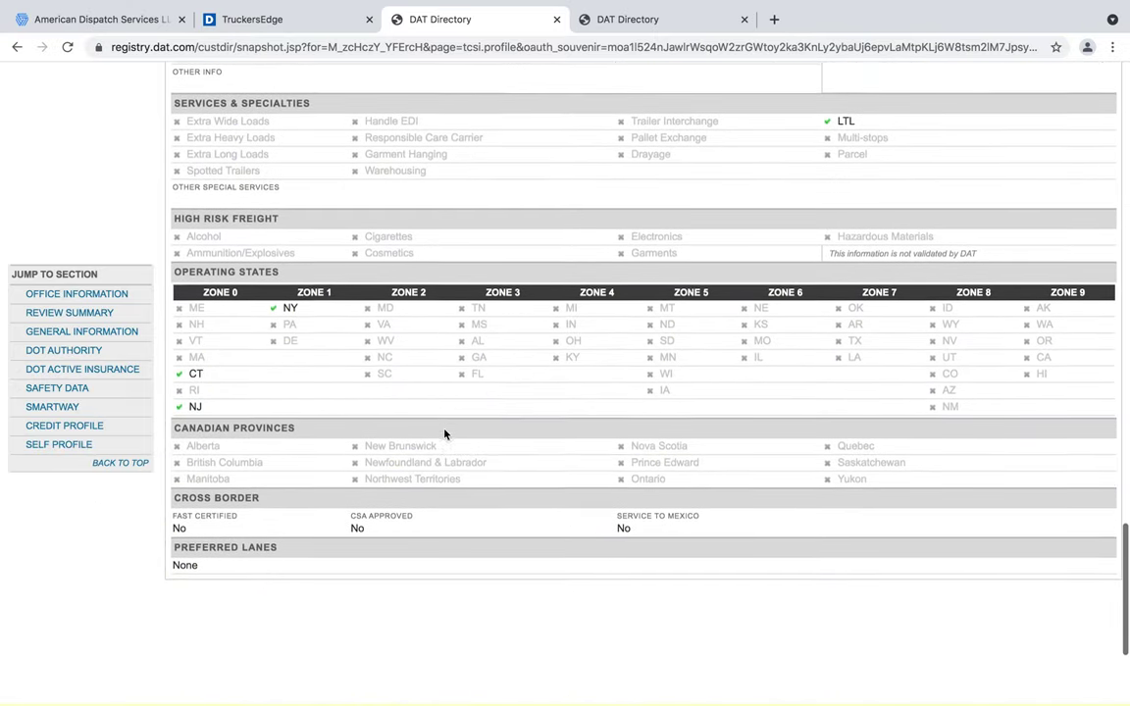
scroll(445, 435, up, 6)
scroll(445, 435, up, 15)
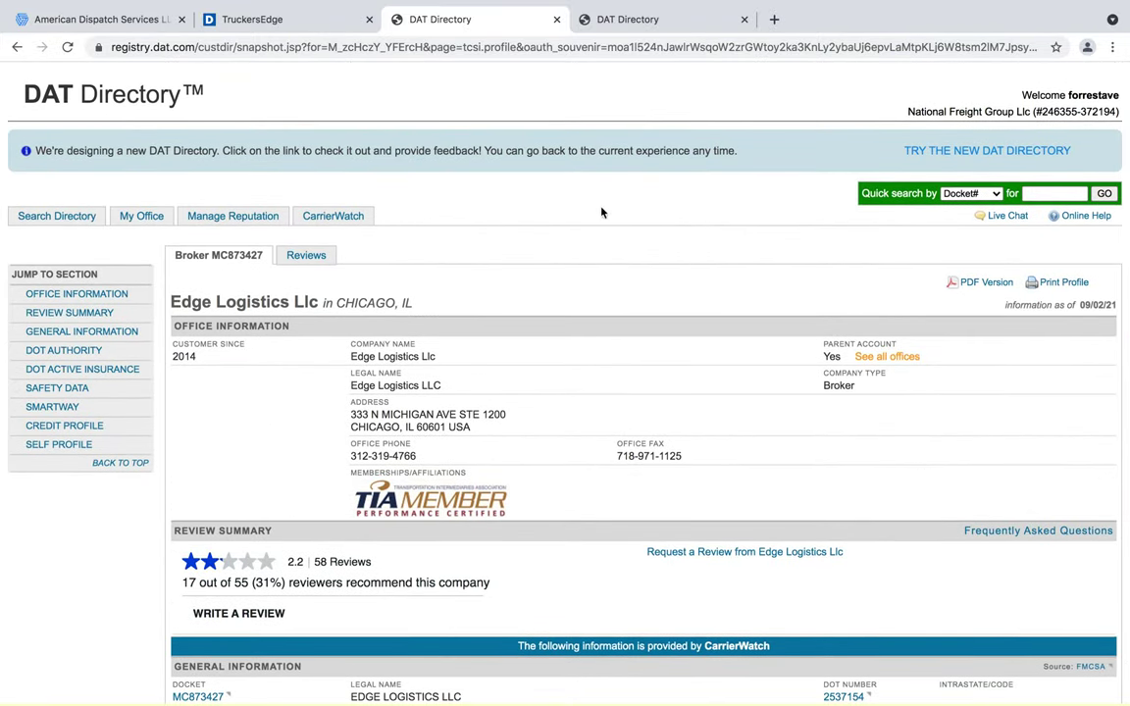
Open the Fuel Tax tool from TruckersEdge and set the Quick Miles and Fuel Cost origin to Los Angeles, CA
click(299, 19)
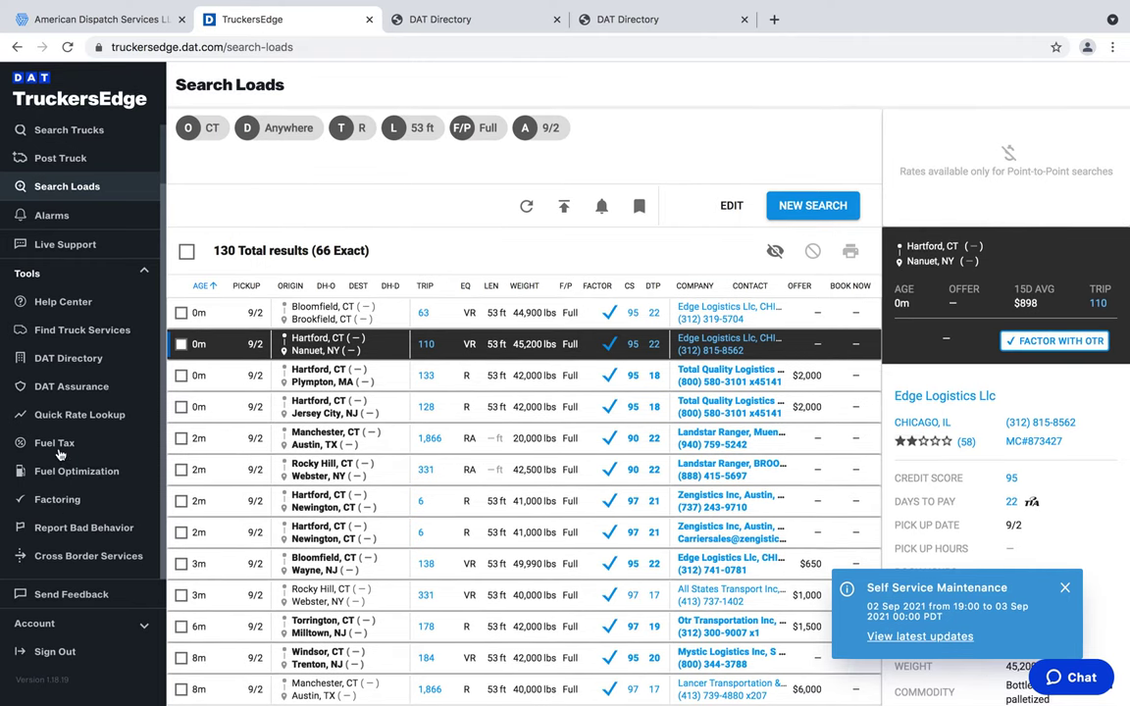
click(54, 412)
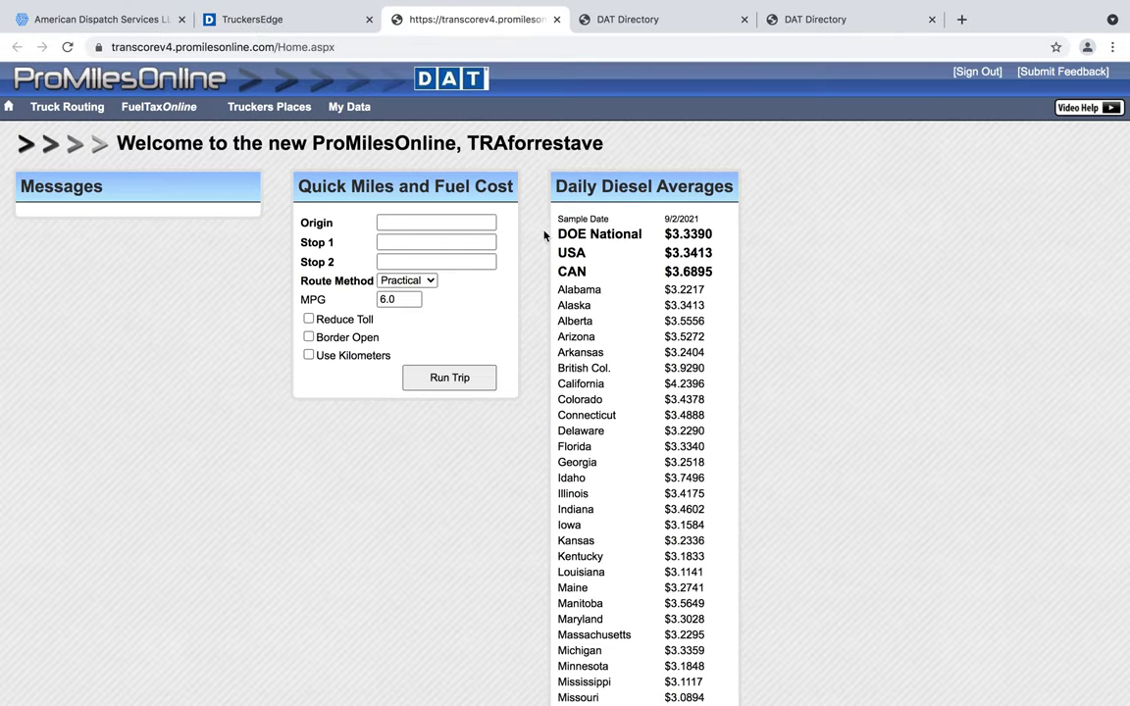
click(404, 222)
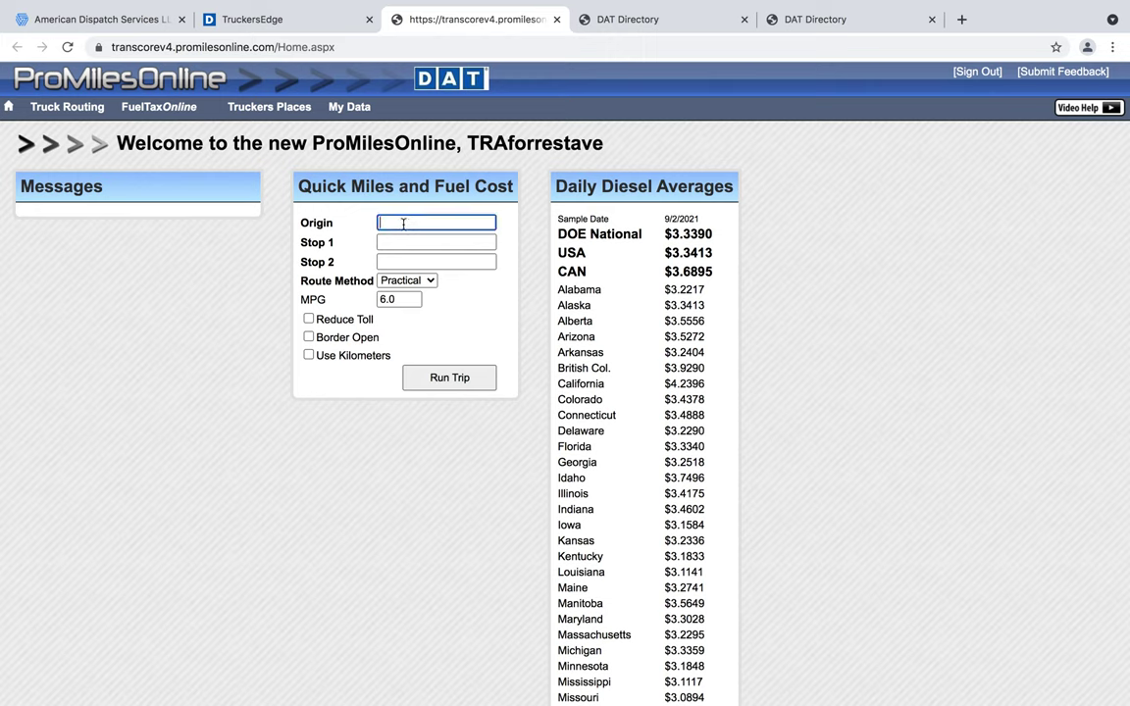
click(403, 222)
text(los angeles)
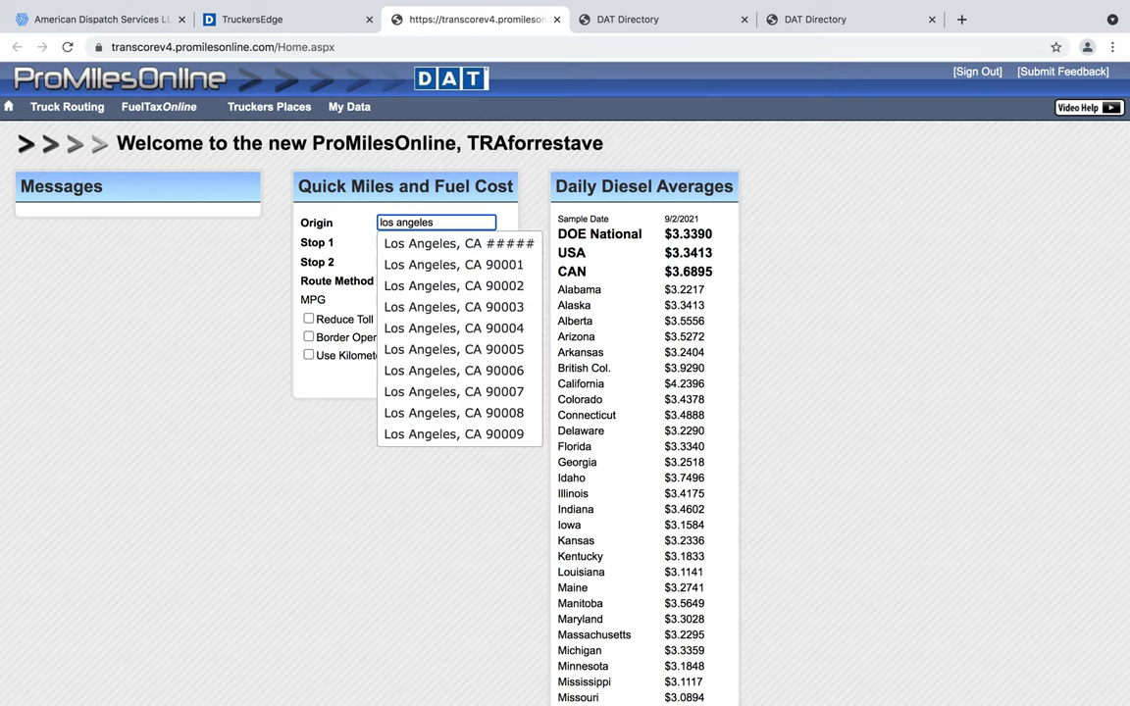
click(413, 245)
Set Stop 1 to Southington, CT 06489 and MPG to 7.0, keep the Practical route method, and run the trip
click(406, 244)
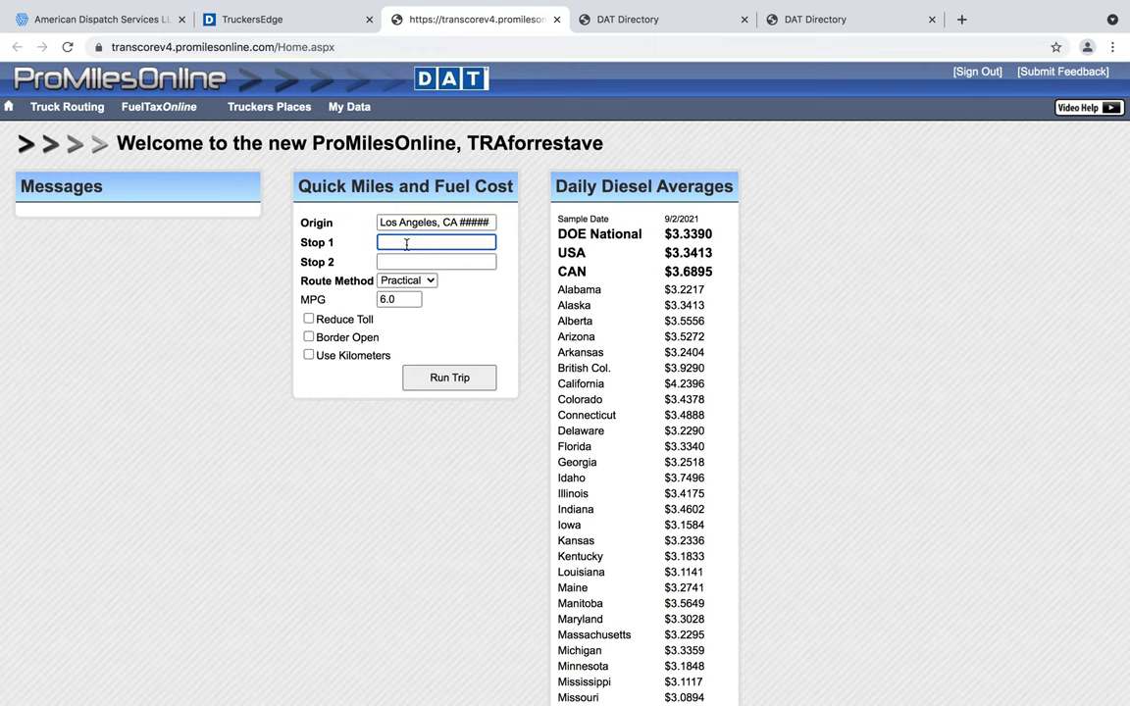
text(southing)
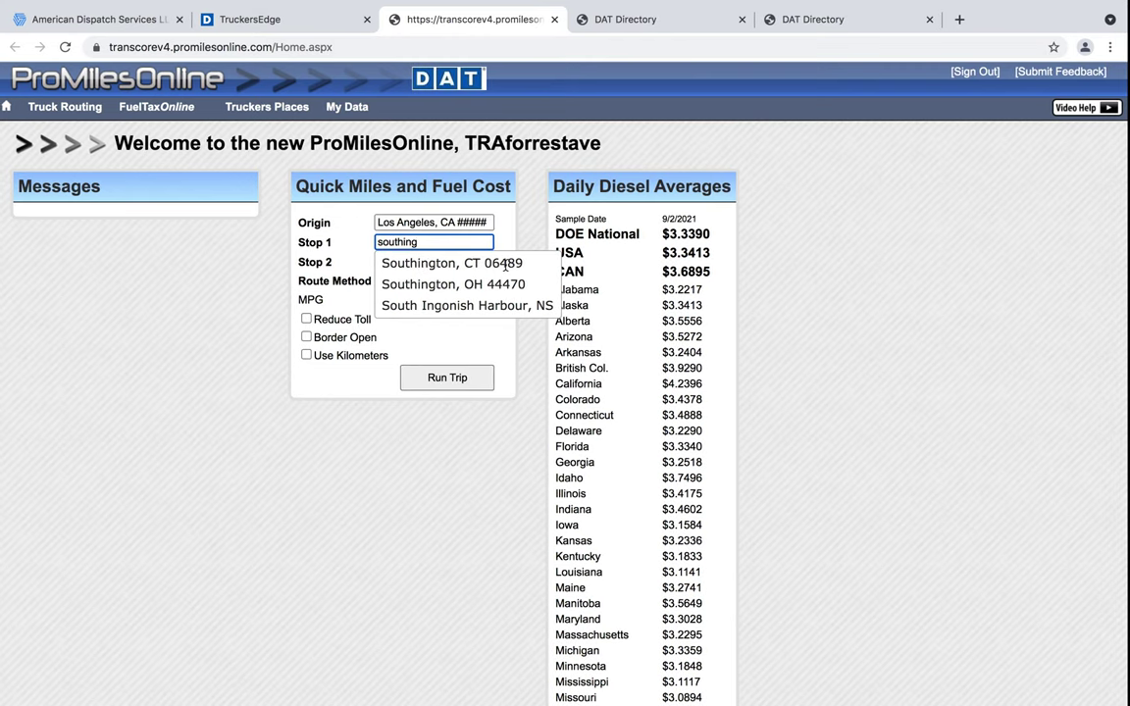
click(461, 262)
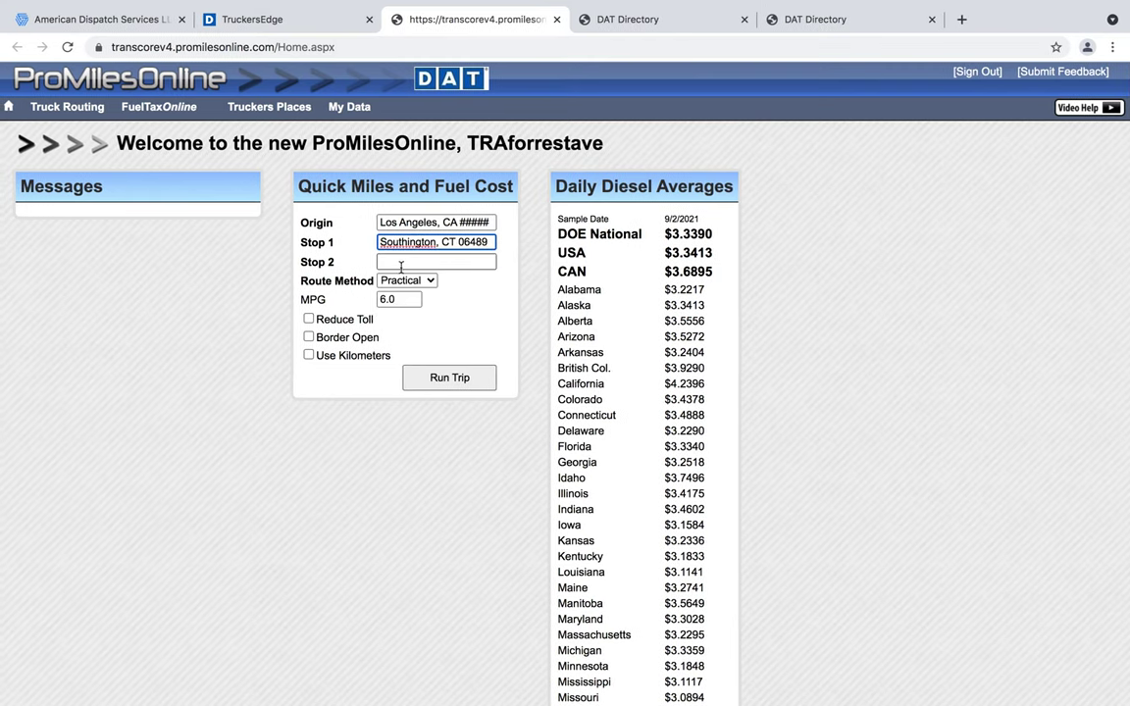
click(429, 285)
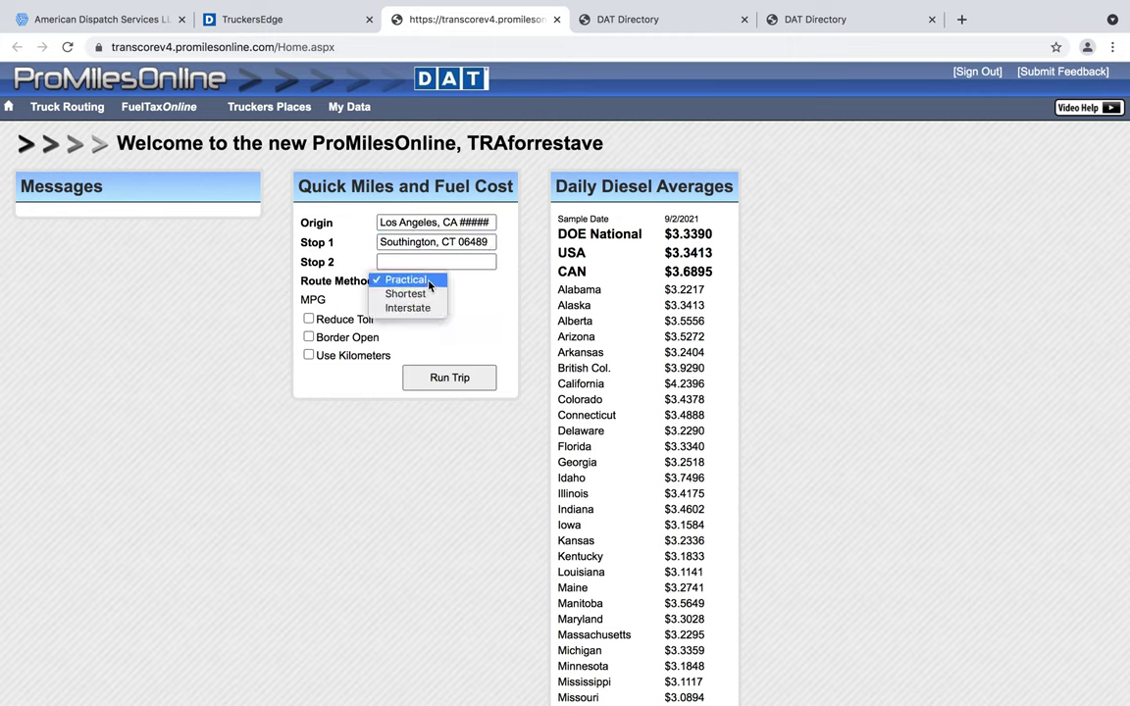
click(465, 284)
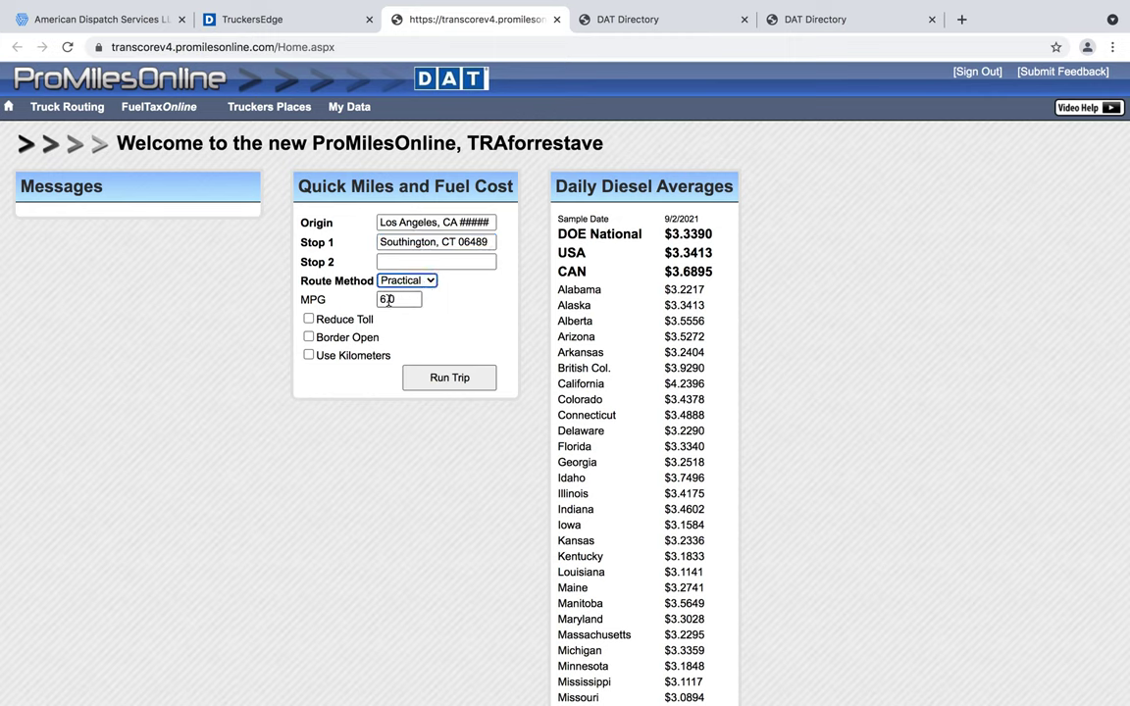
click(380, 299)
click(449, 379)
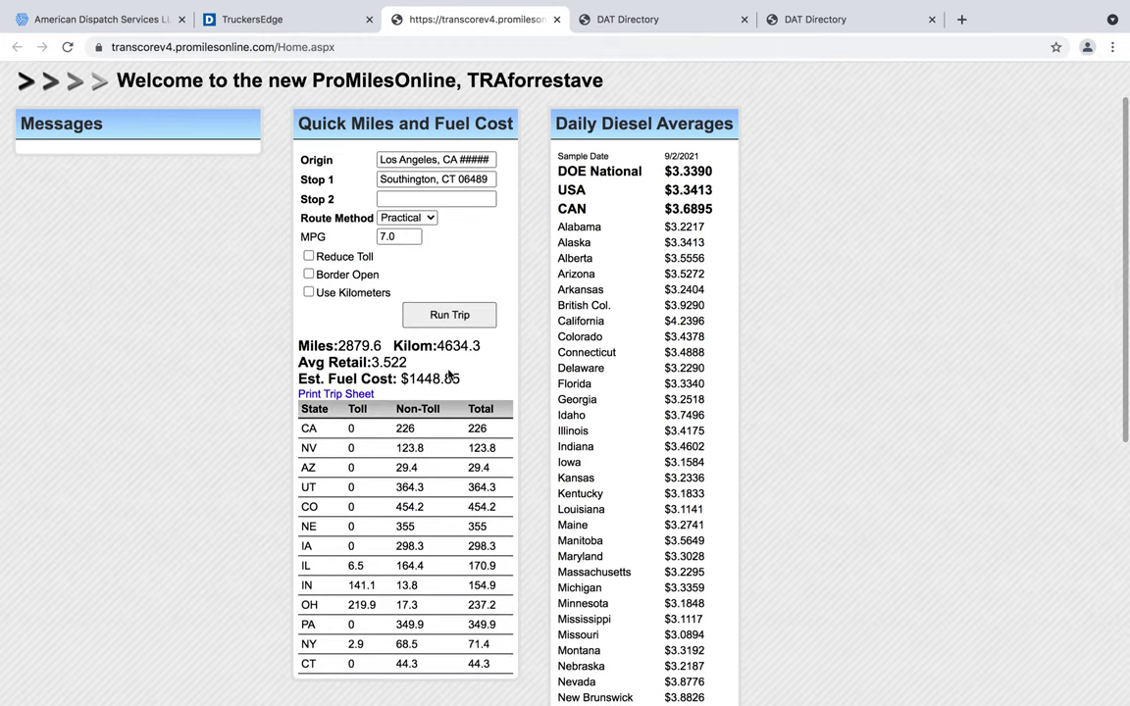
Examine the trip's estimated fuel cost, state mileage and the Daily Diesel Averages by state, and close the ProMilesOnline page
scroll(427, 361, down, 3)
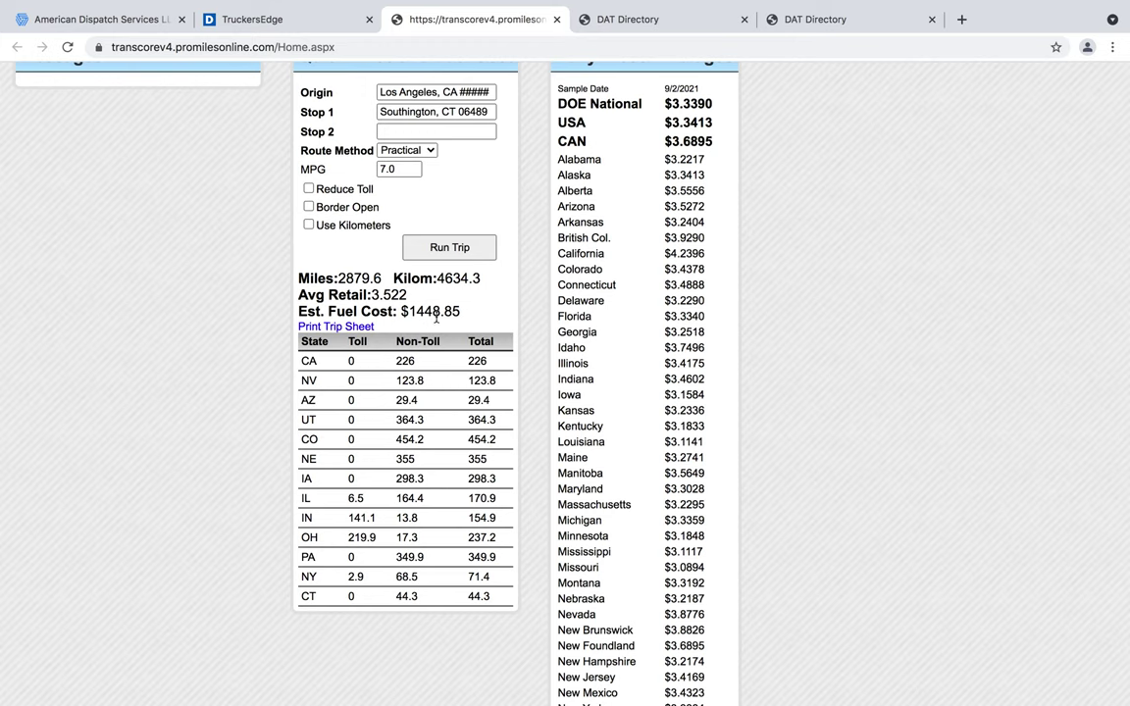
drag(384, 294, 406, 295)
click(402, 294)
click(422, 317)
scroll(588, 284, down, 3)
scroll(608, 296, down, 6)
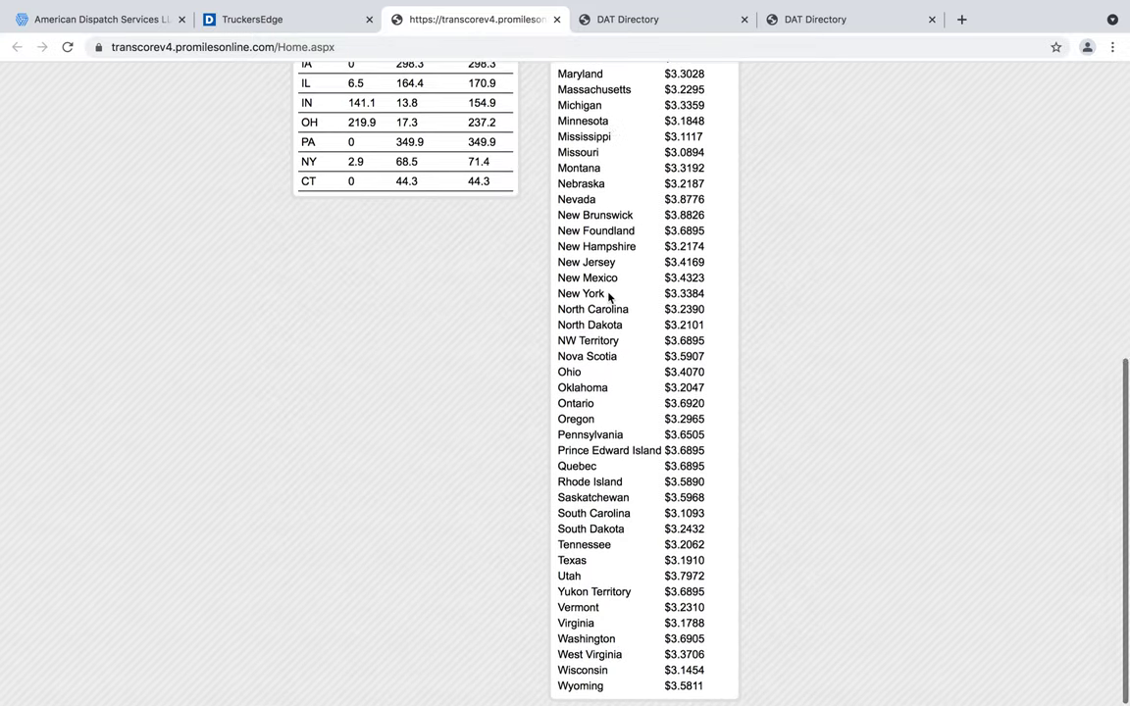
scroll(608, 296, up, 12)
scroll(608, 296, down, 1)
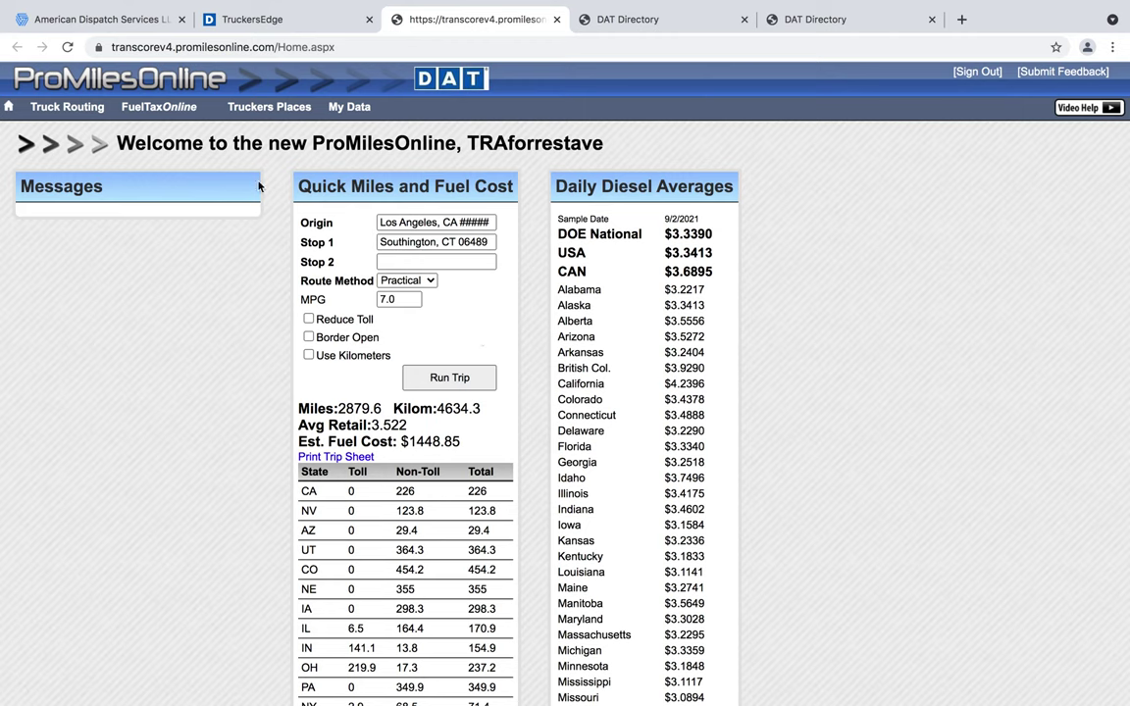
click(555, 19)
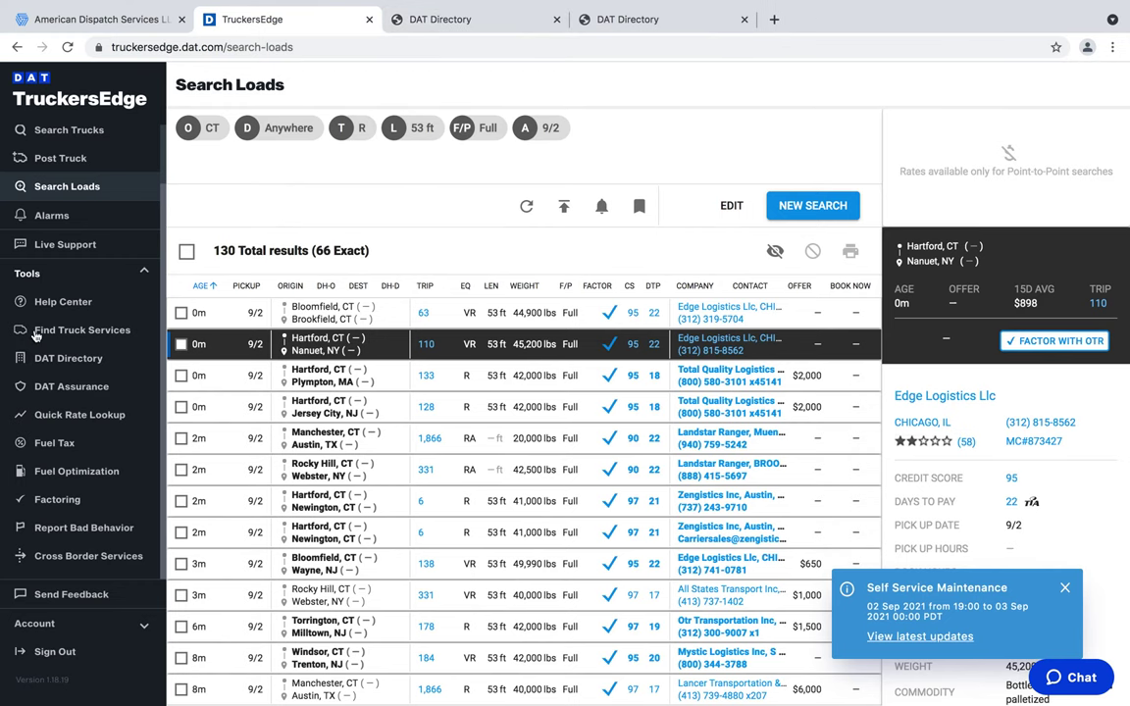
Open Quick Rate Lookup and set the equipment category to Reefer and the origin to Los Angeles, CA
click(95, 416)
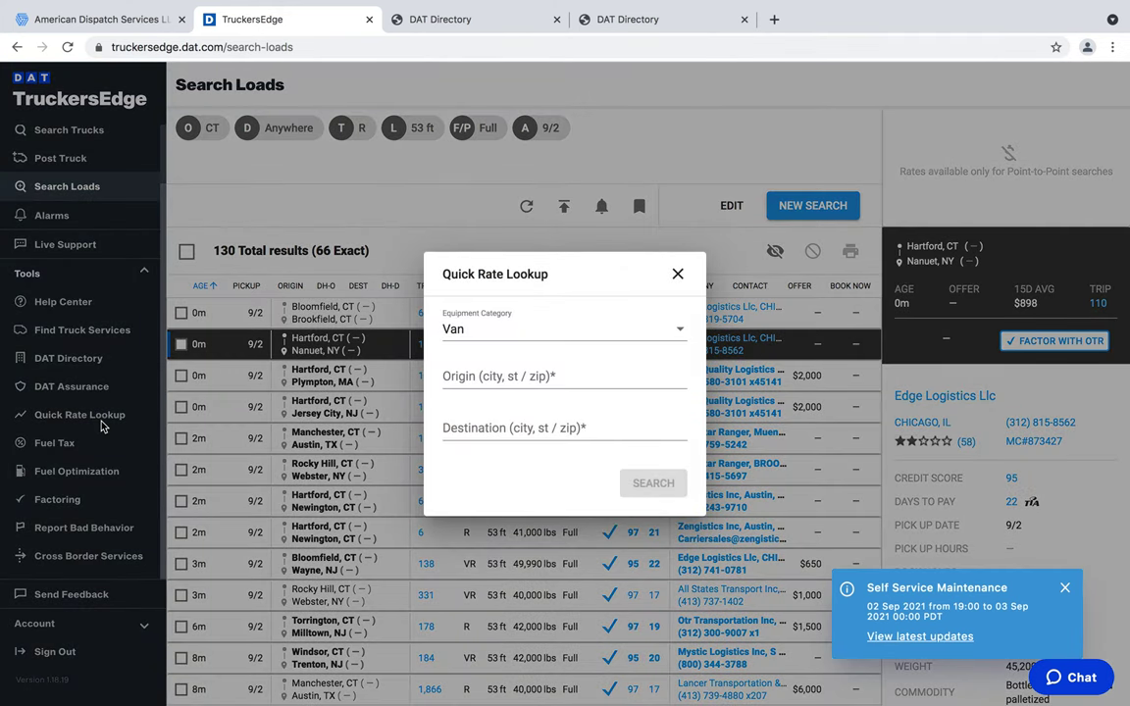
click(675, 330)
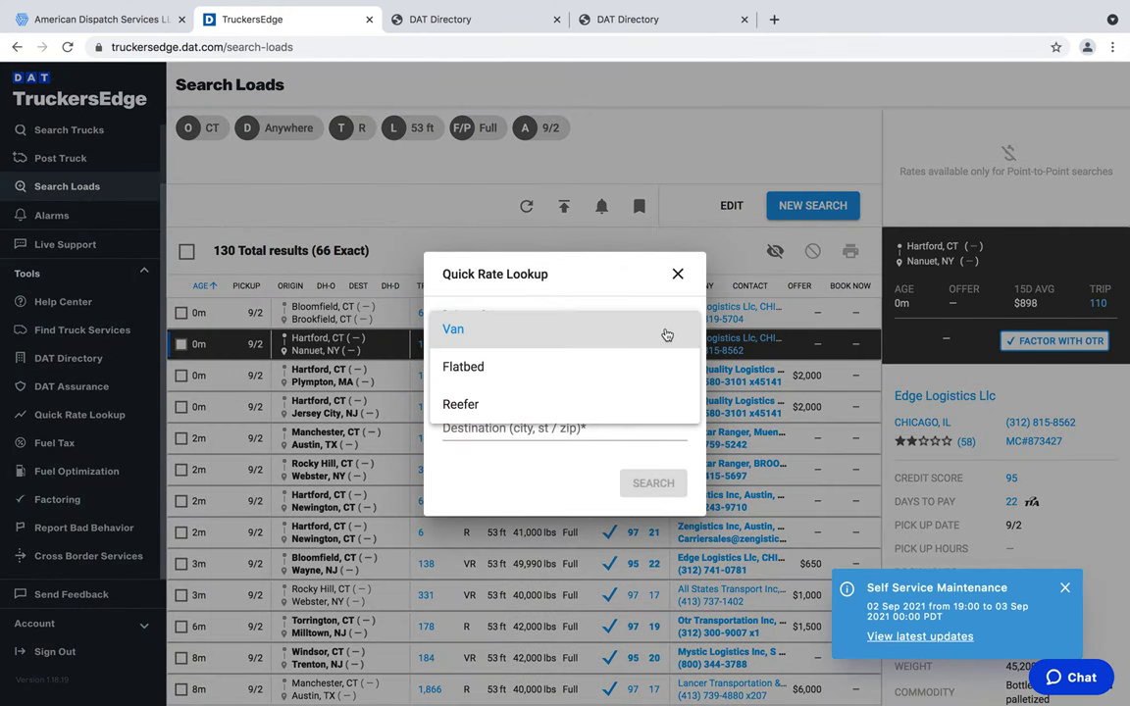
click(584, 404)
click(474, 369)
text(los)
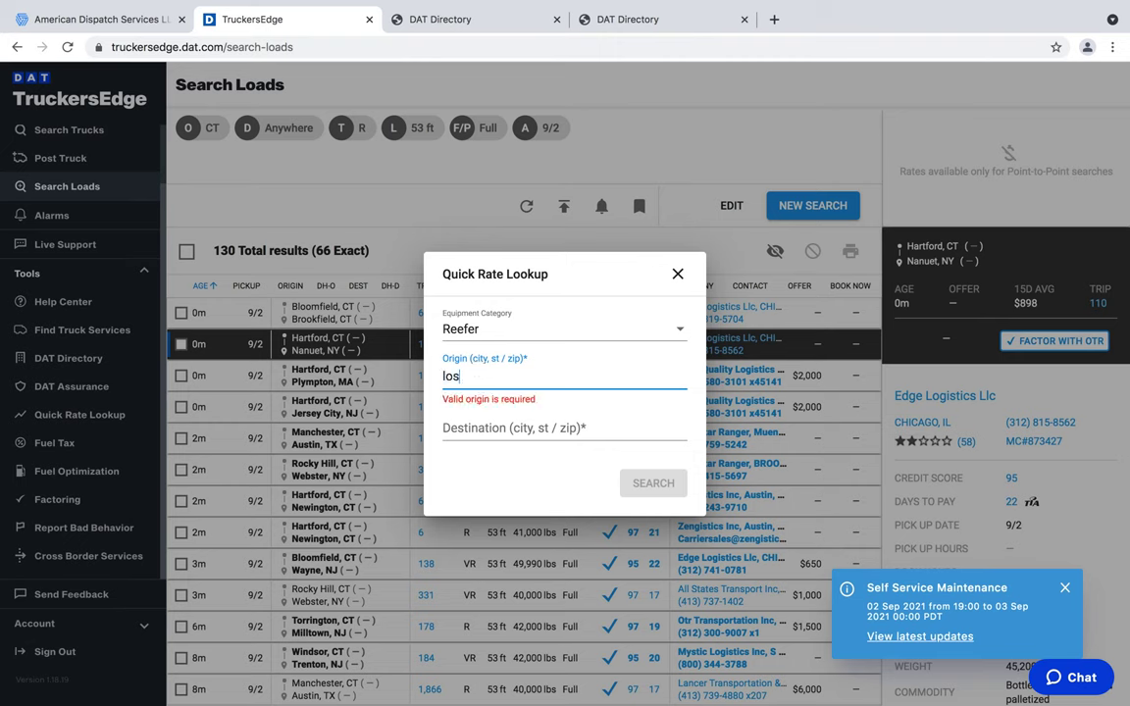
text( a)
text(nf)
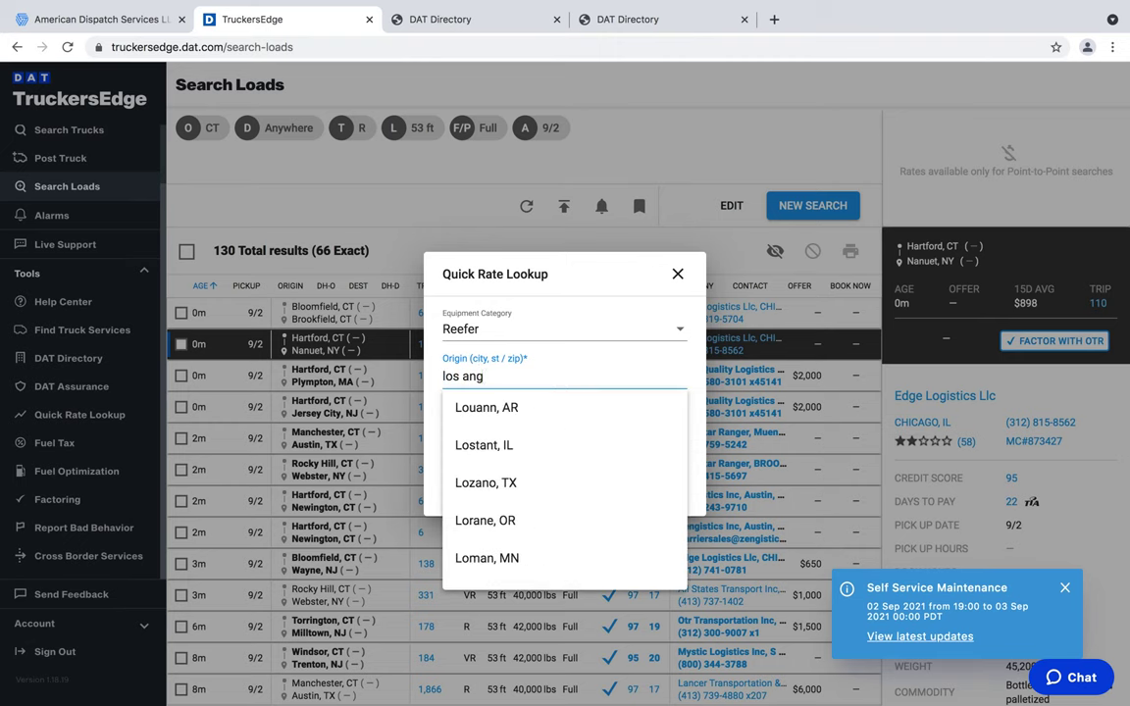
key(BackSpace)
click(503, 414)
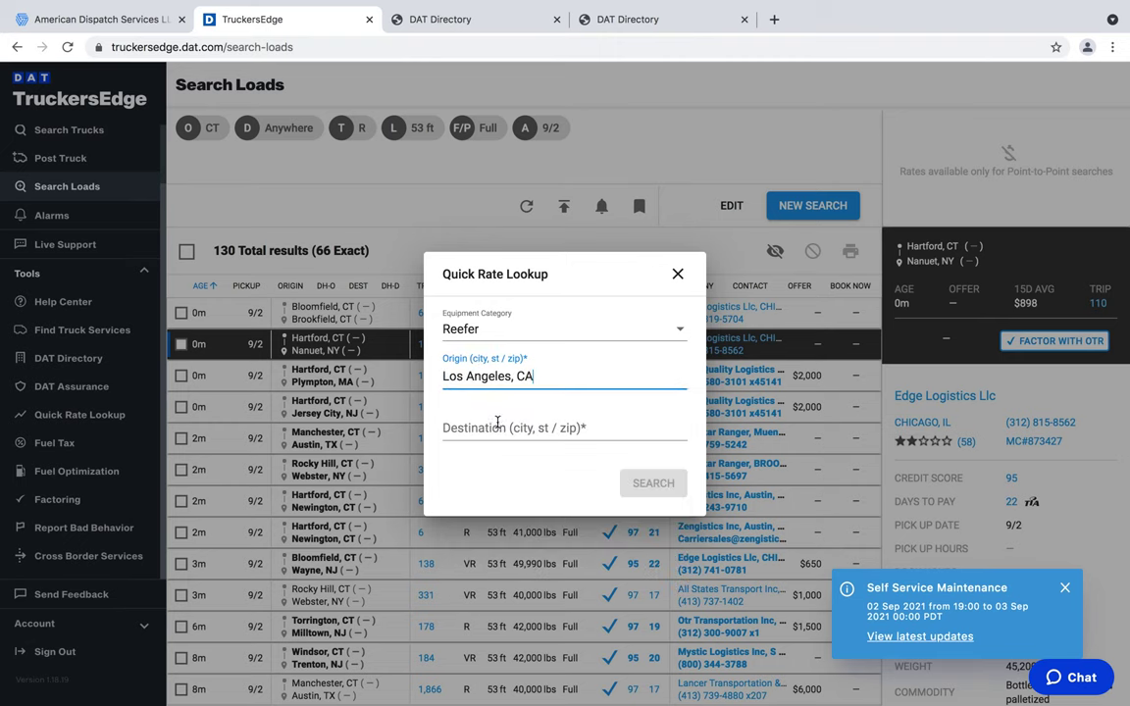
Set the rate lookup destination to Southington, CT and run the search
click(499, 424)
text(south)
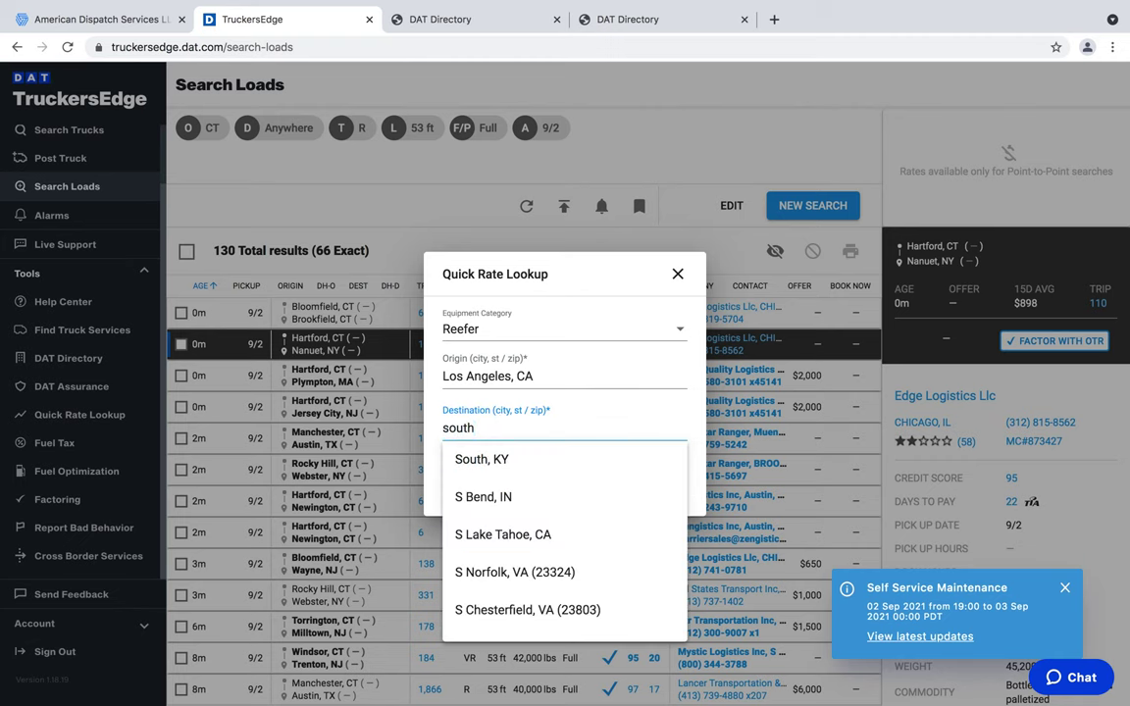
text(ington)
click(529, 454)
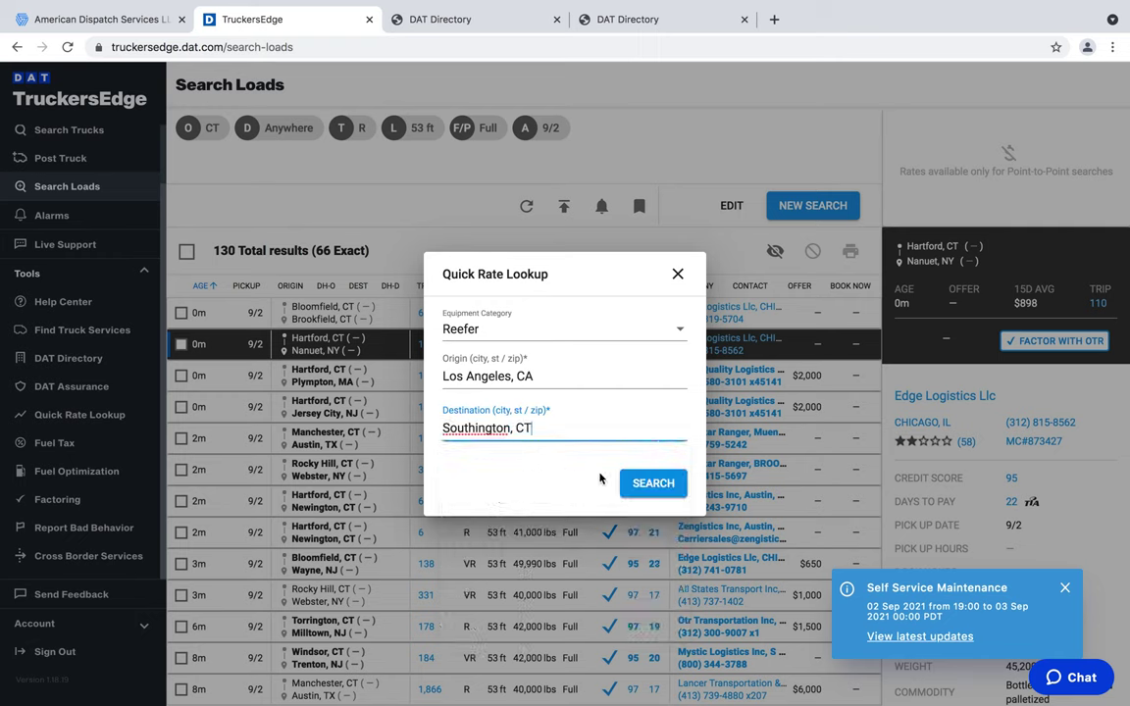
click(644, 481)
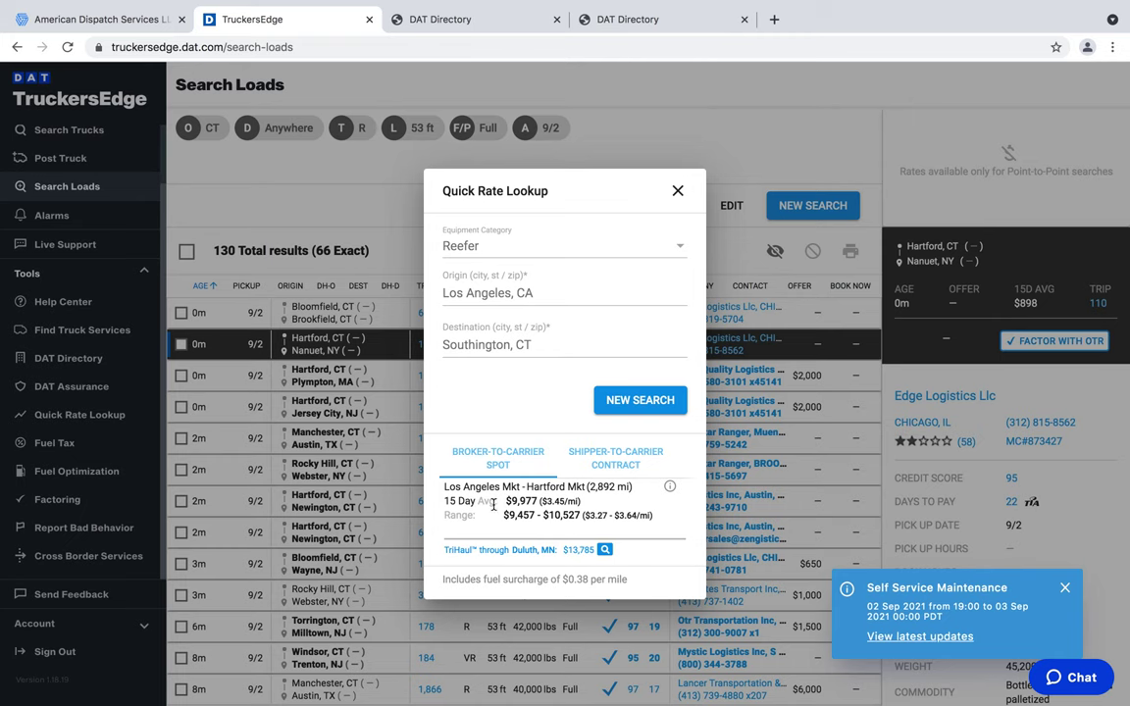
Compare the Broker-to-Carrier Spot and Shipper-to-Carrier Contract rates for the lane, and close Quick Rate Lookup
click(624, 458)
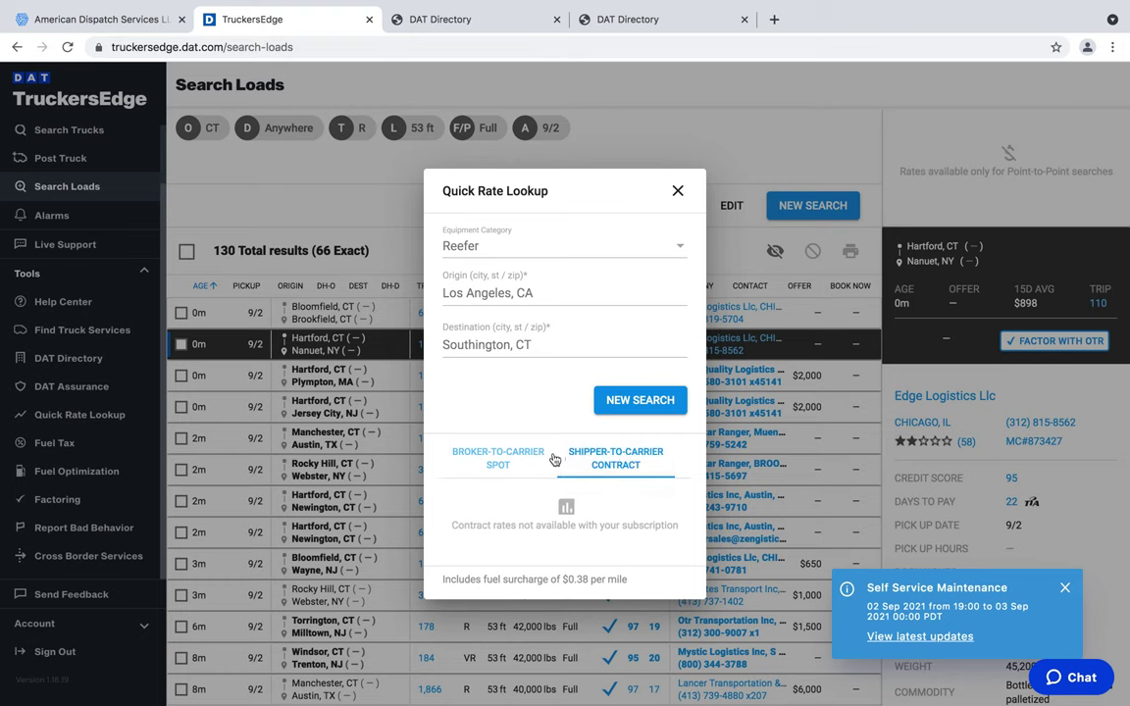
click(487, 461)
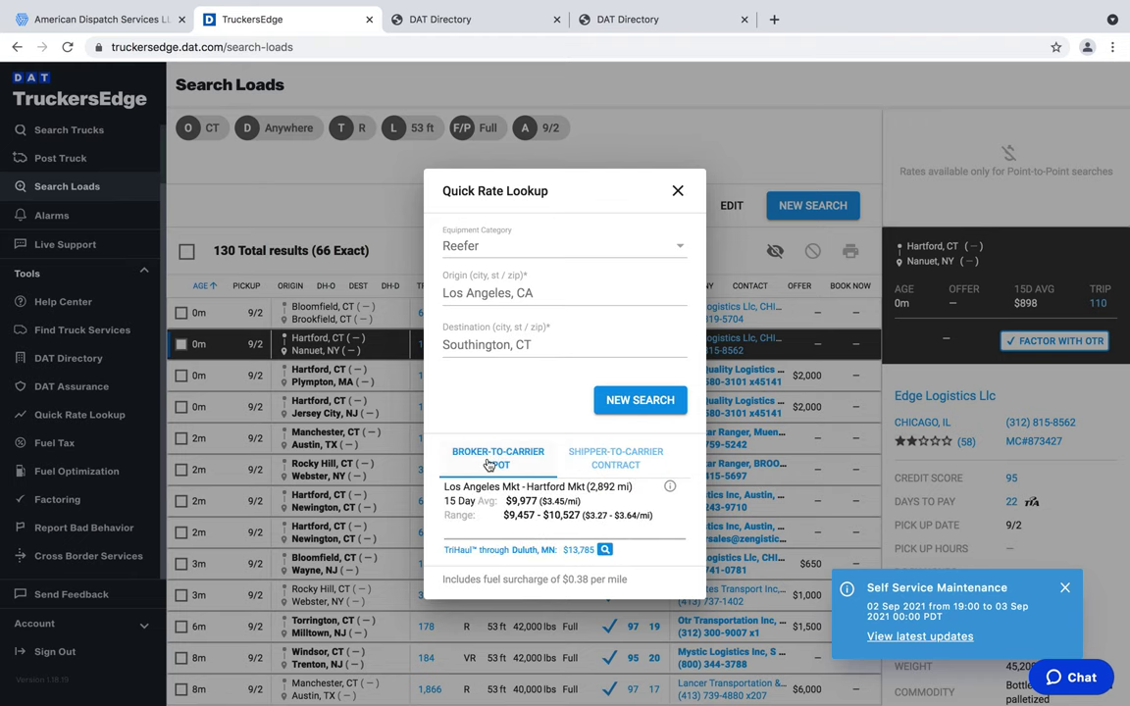
click(608, 461)
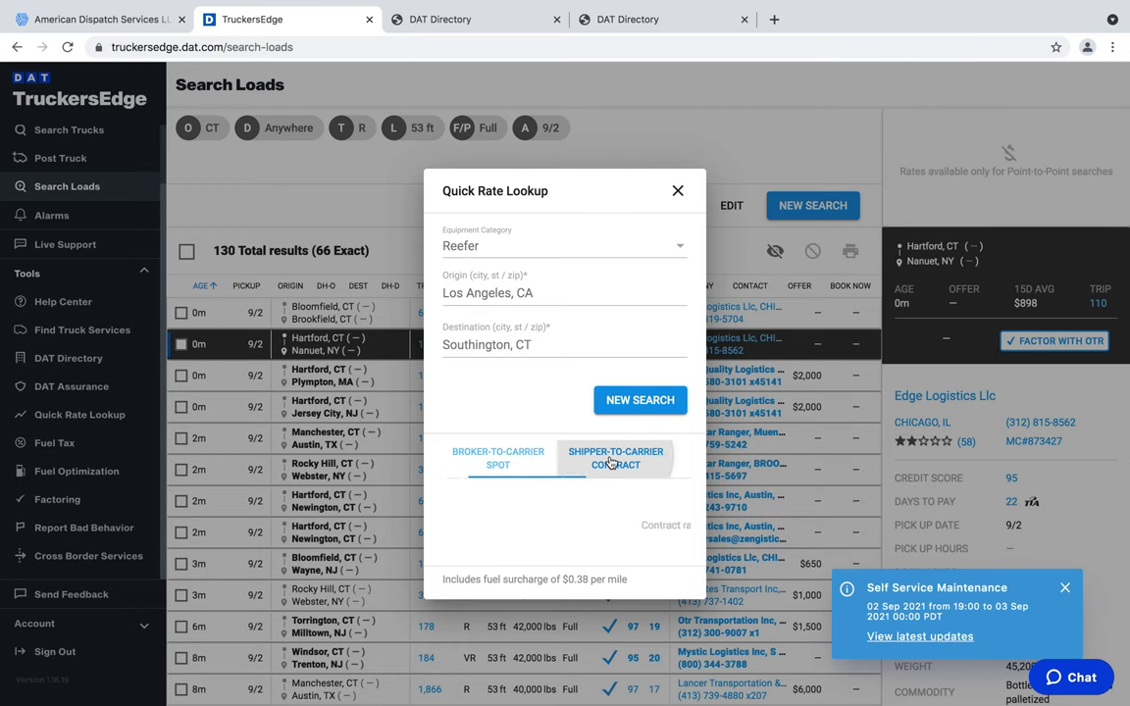
click(514, 461)
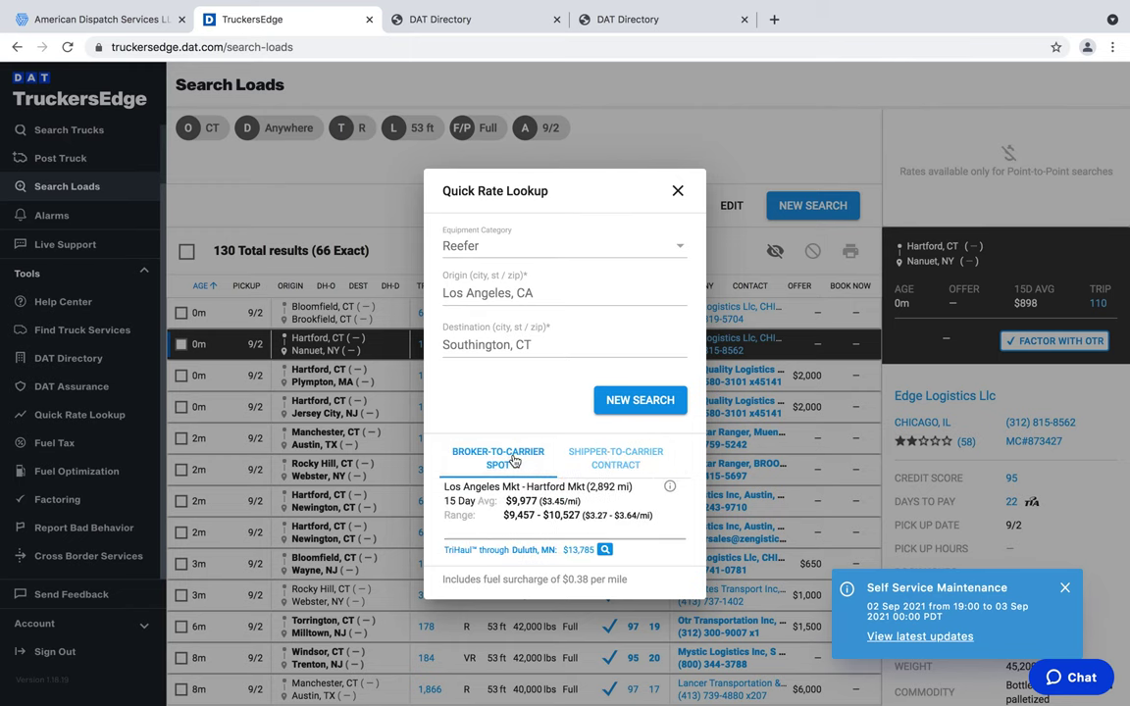
click(677, 192)
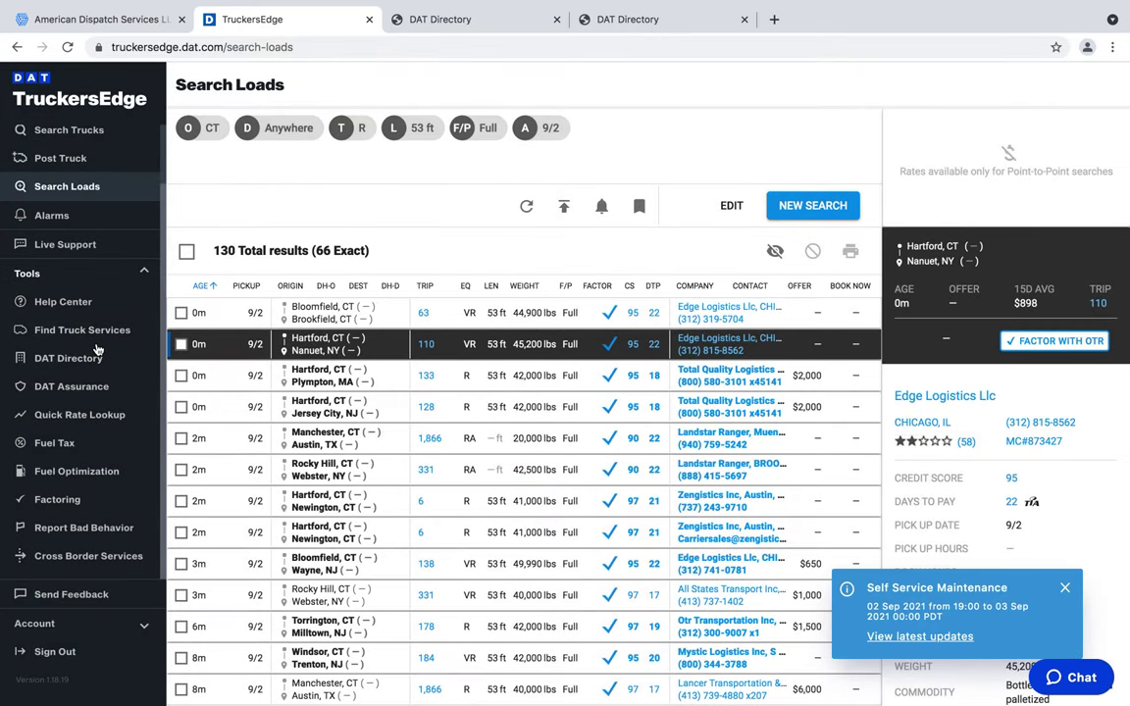
Examine the Connecticut reefer load results, checking the offers and which loads can be booked directly
scroll(90, 443, down, 1)
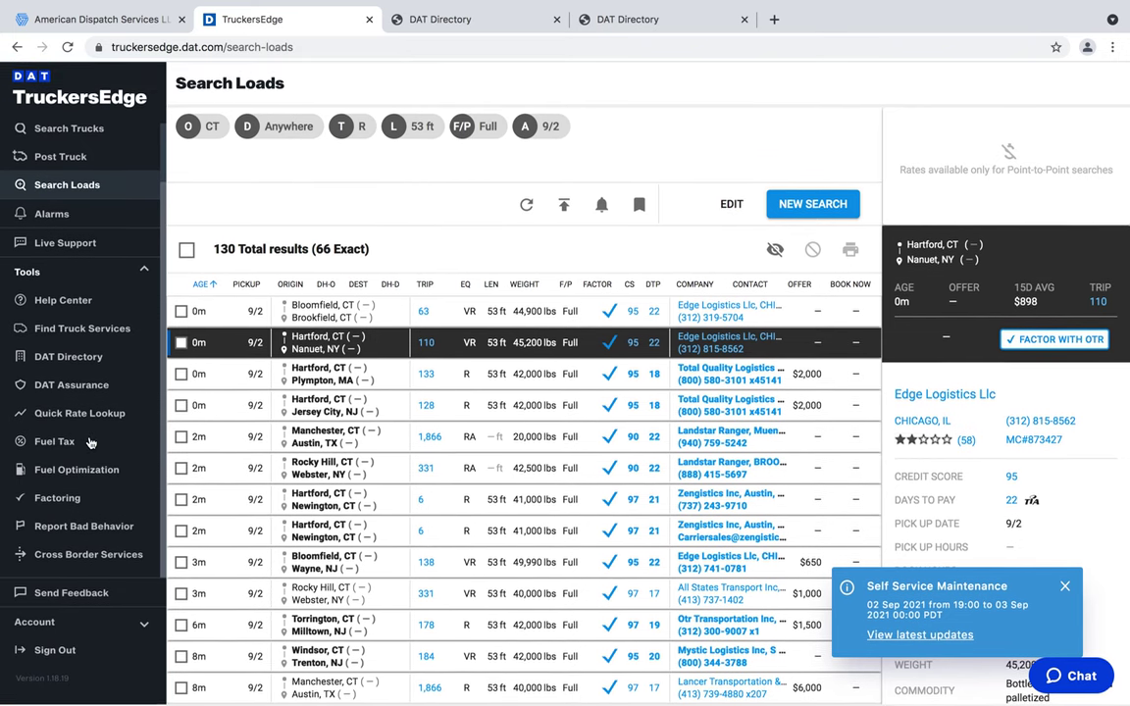
scroll(576, 363, down, 3)
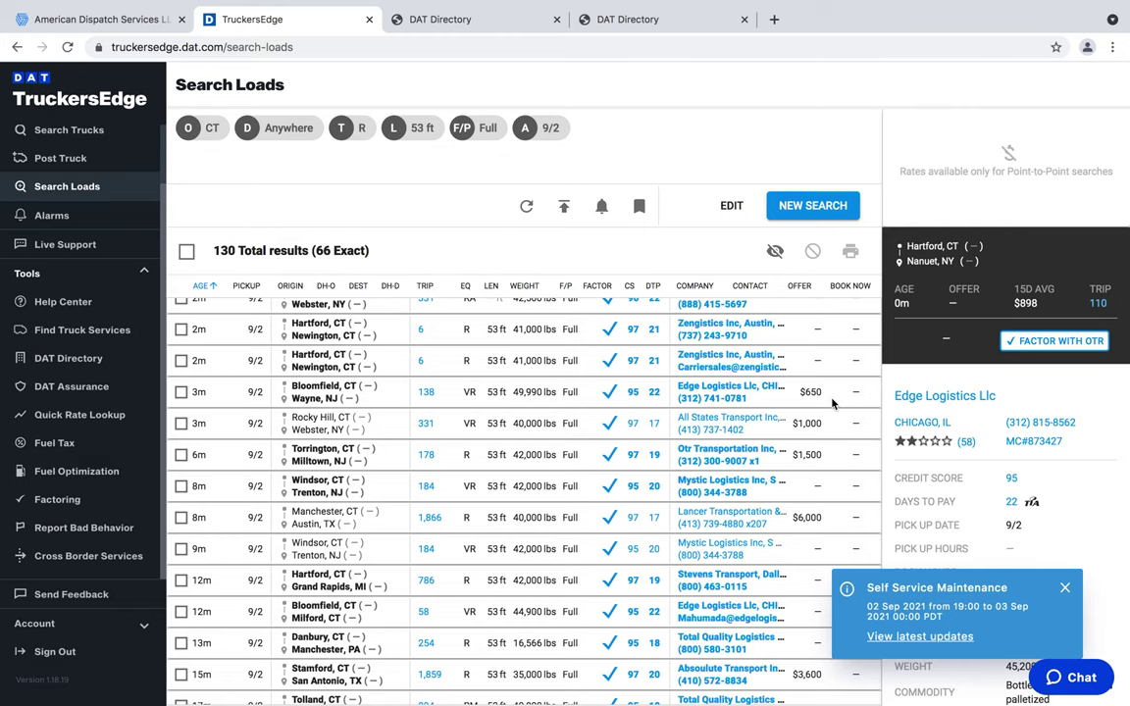
scroll(832, 413, up, 3)
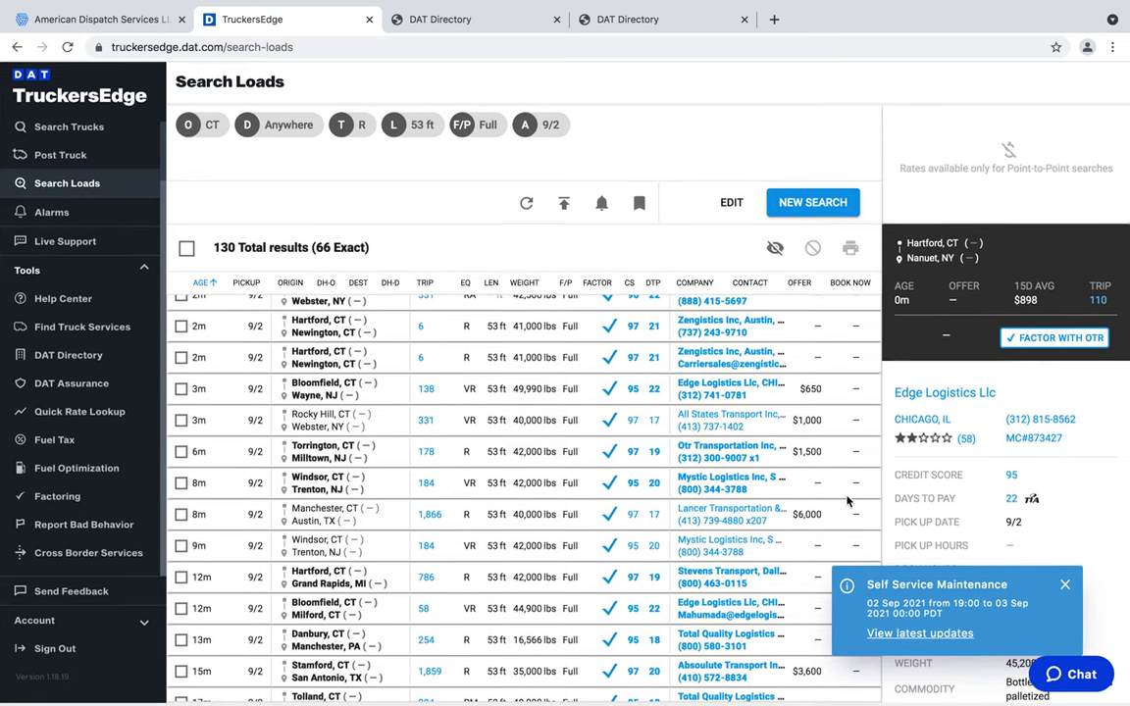
scroll(865, 546, down, 20)
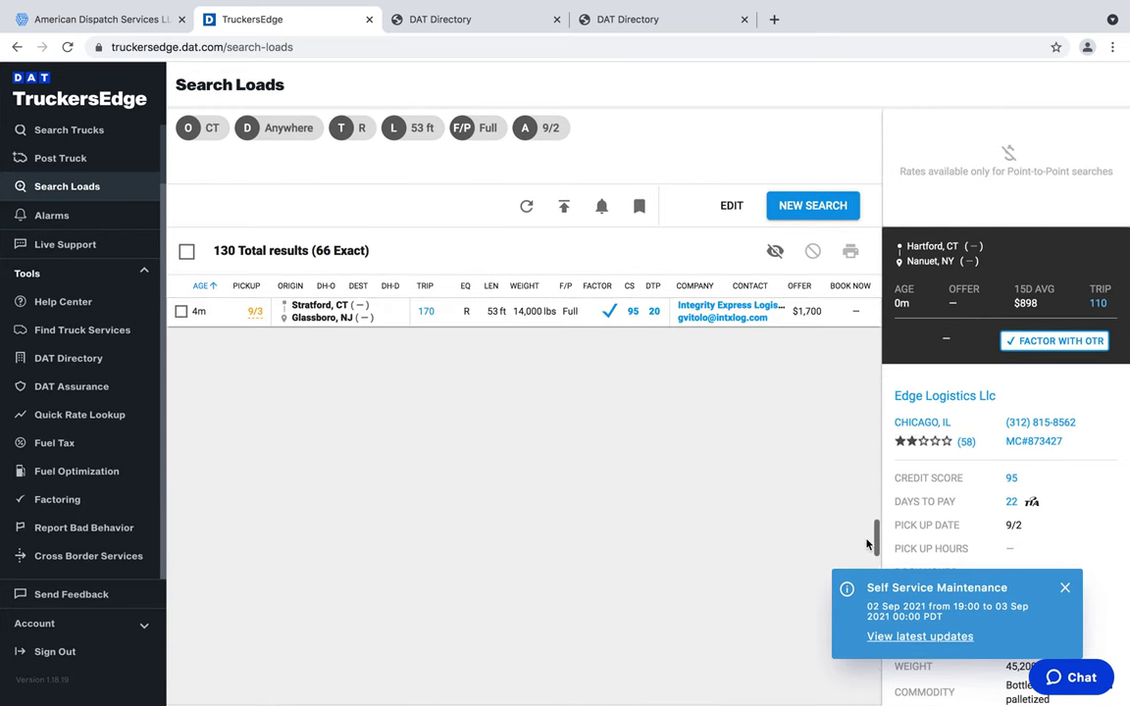
scroll(786, 470, down, 10)
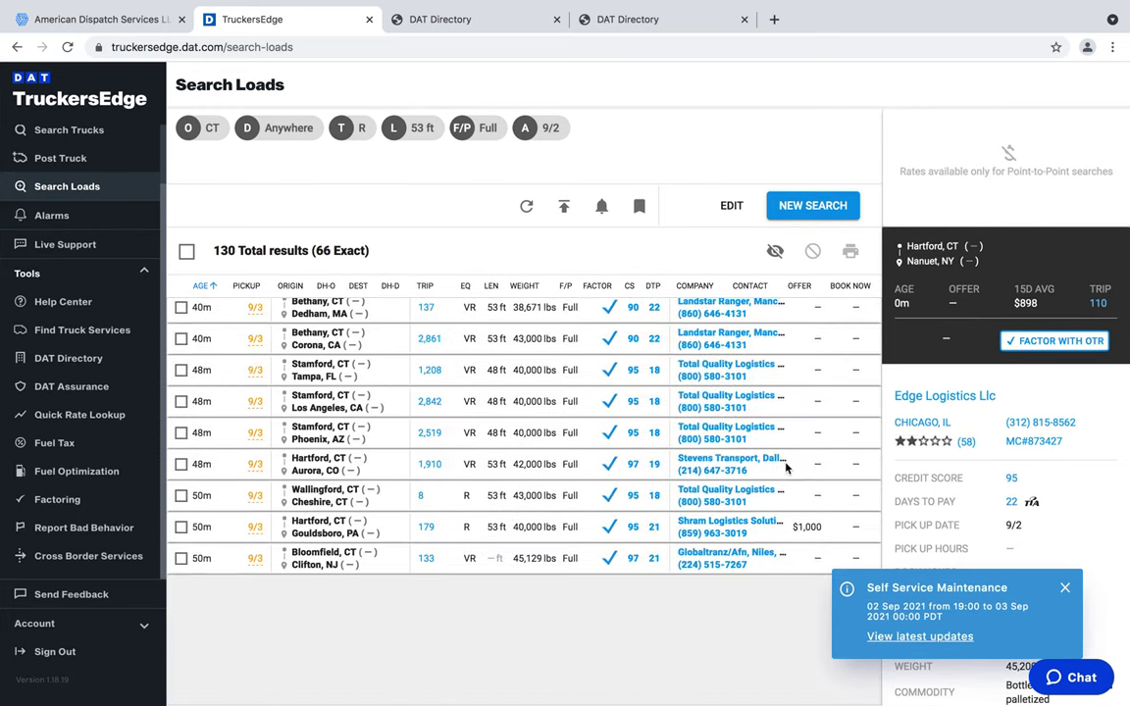
scroll(786, 470, up, 5)
scroll(786, 470, down, 3)
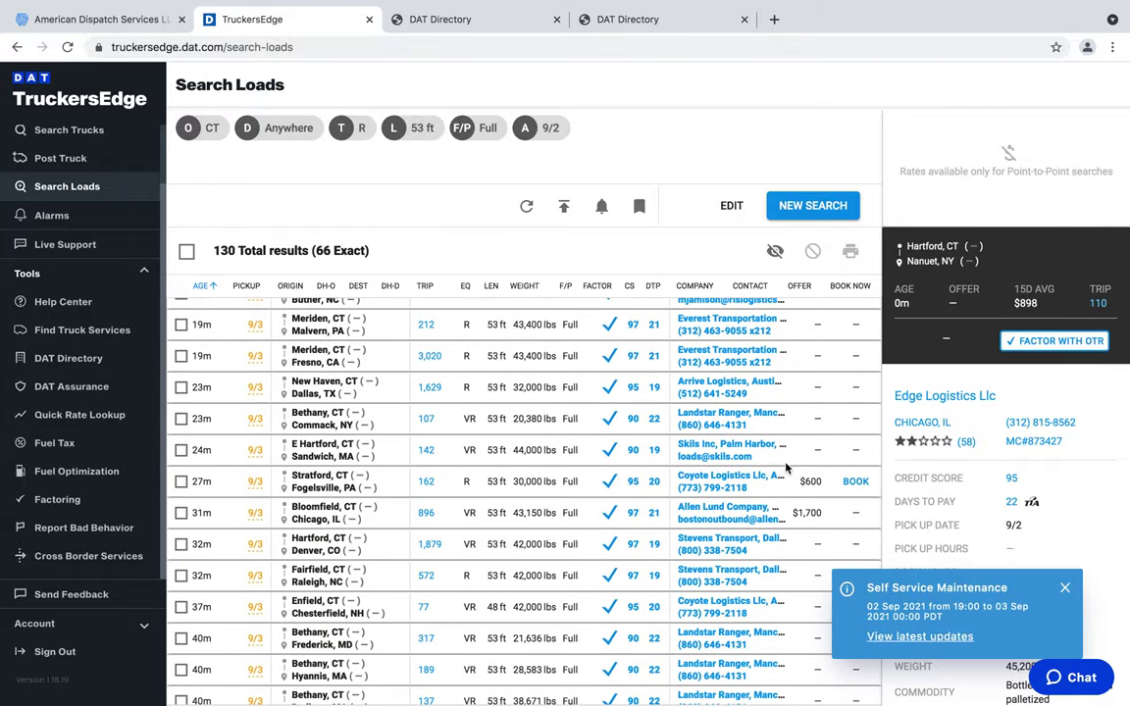
scroll(786, 470, up, 3)
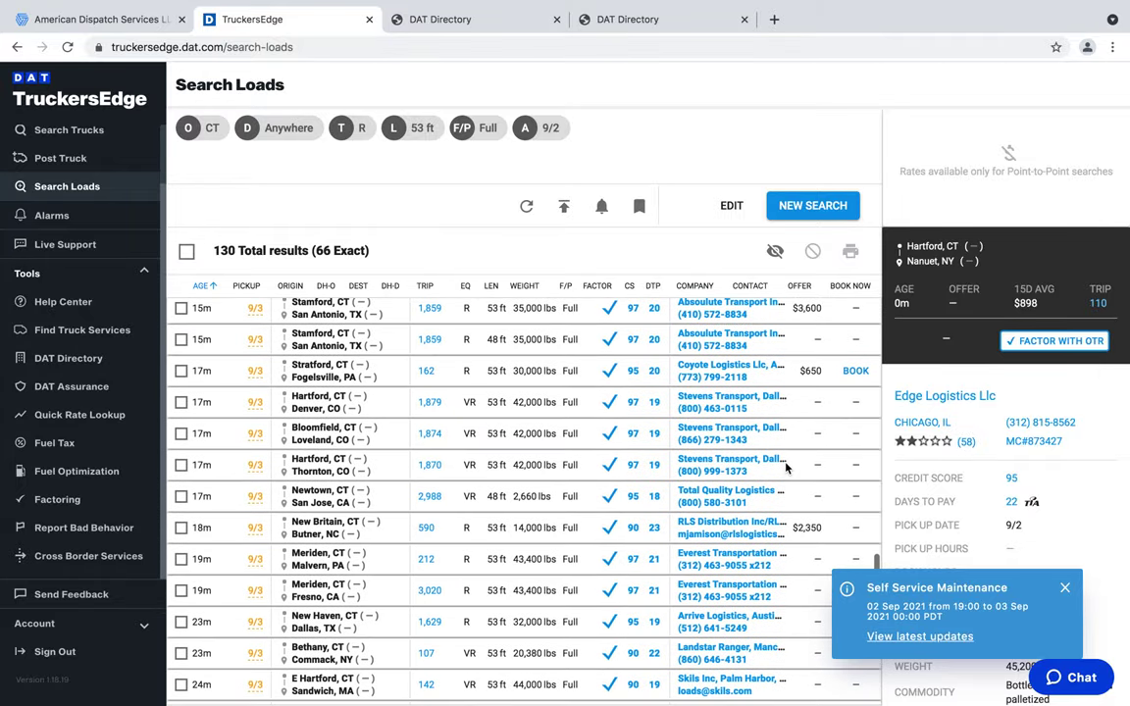
scroll(786, 470, down, 3)
scroll(785, 470, down, 15)
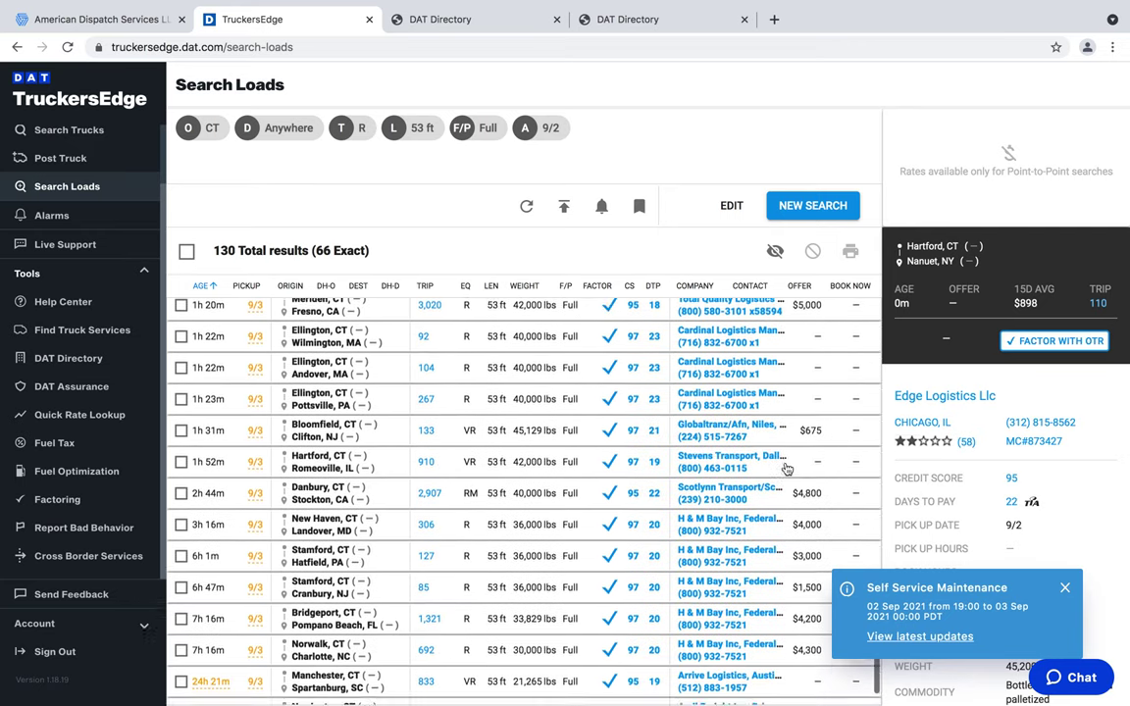